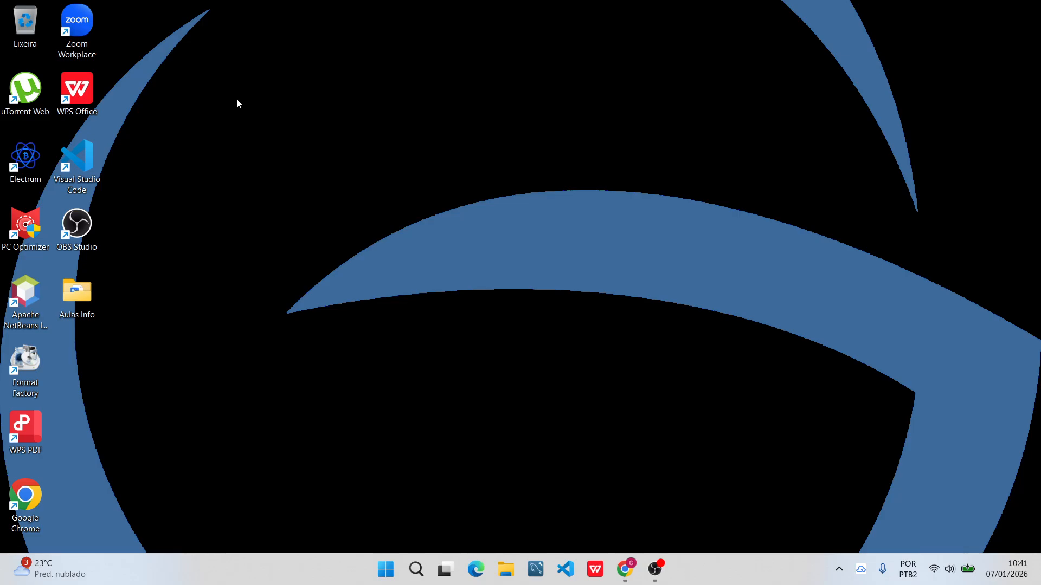
Launch WPS Office and create a blank Sheets workbook.
double_click(79, 92)
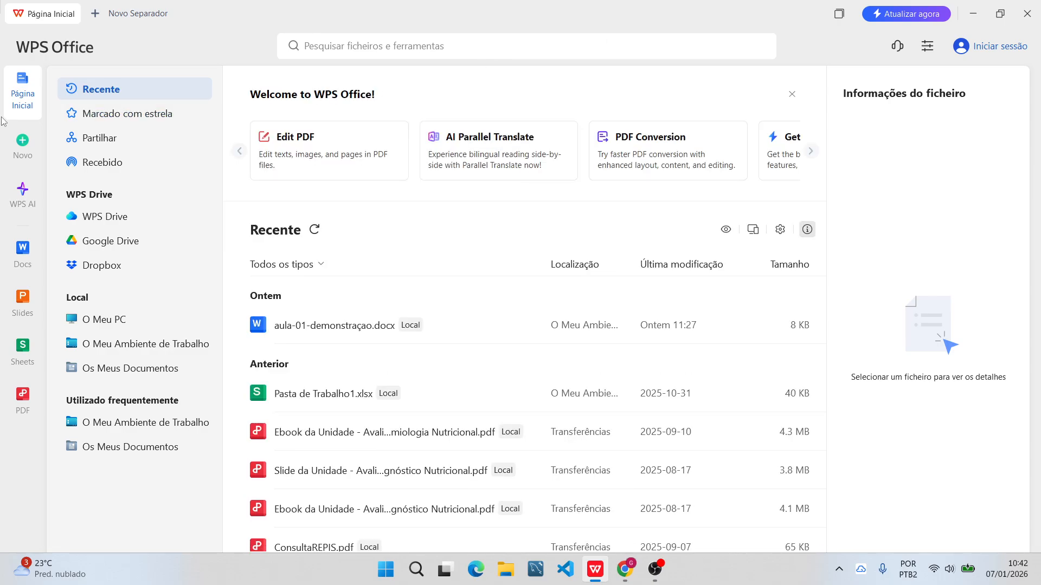
click(22, 144)
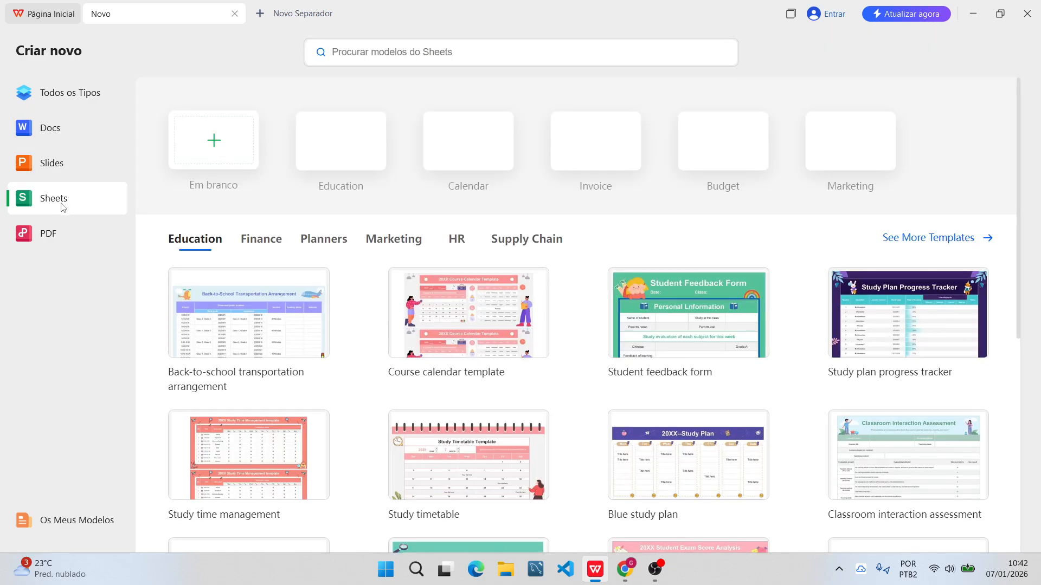
click(214, 150)
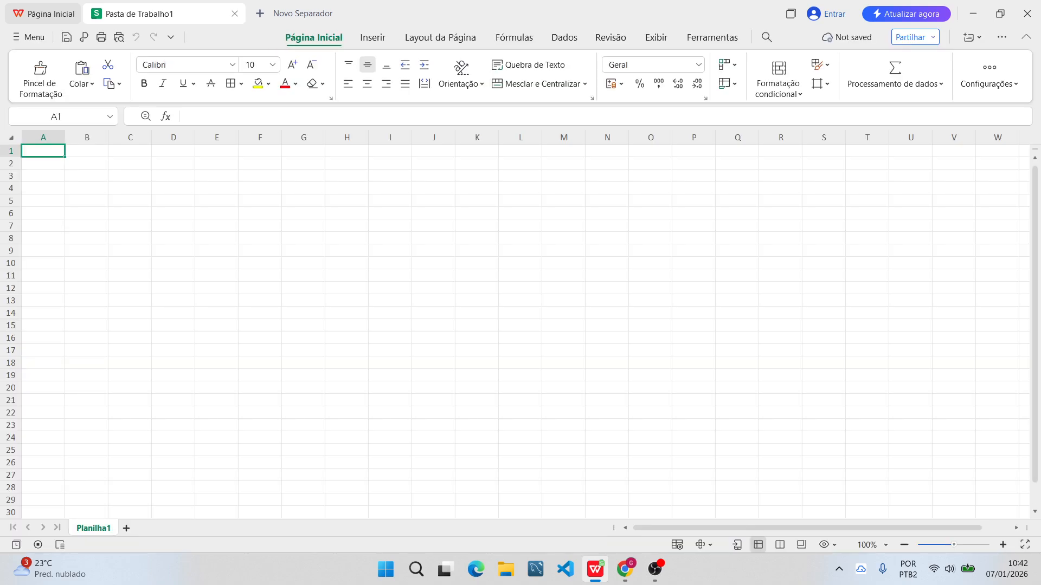
Enter the title "Controle de Estoque" in cell A1.
double_click(41, 154)
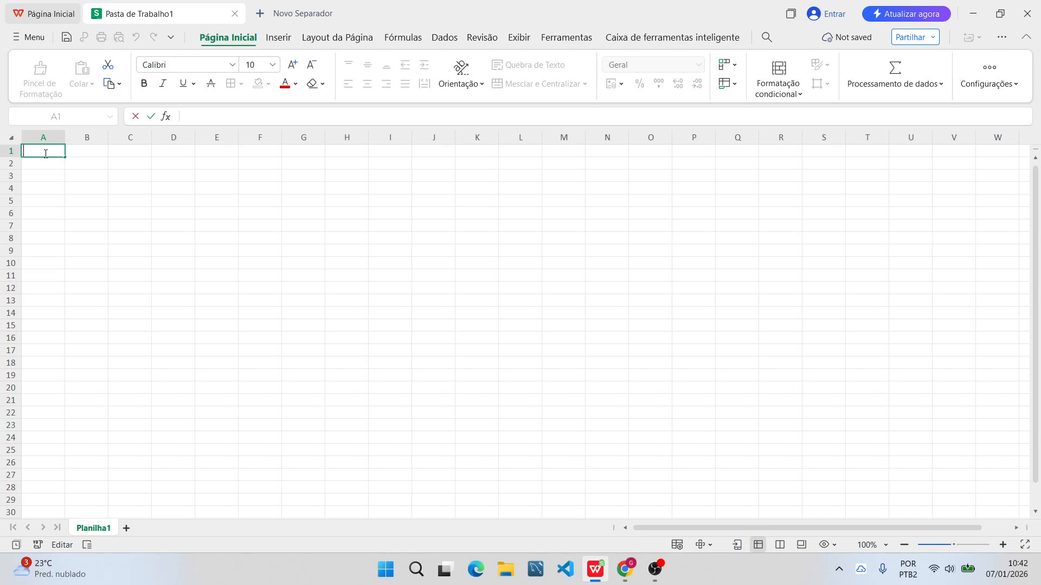
text(Control)
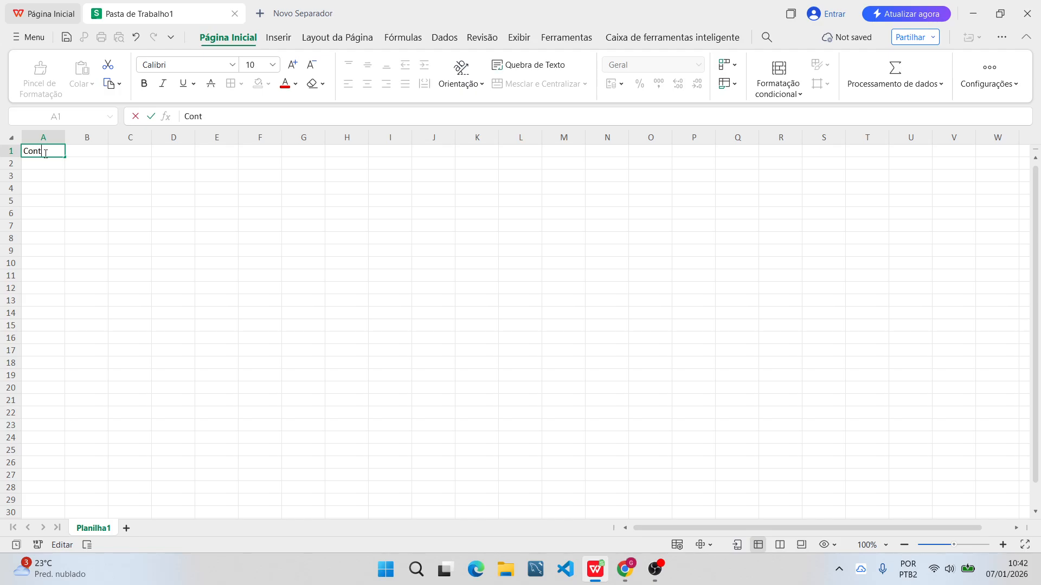
key(BackSpace)
text(opl)
key(BackSpace)
key(BackSpace)
key(BackSpace)
text(ole de Estoque)
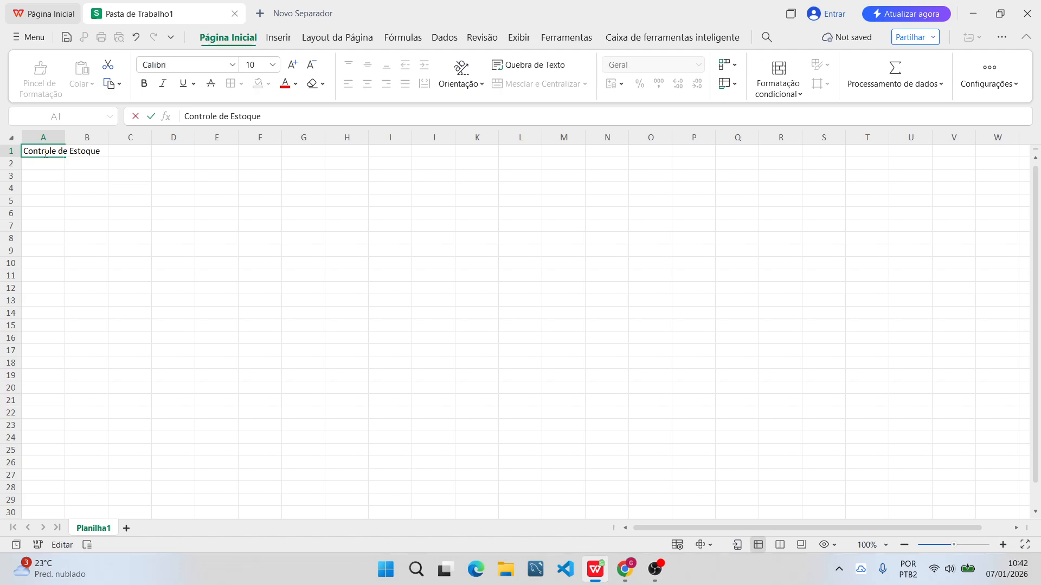
click(72, 178)
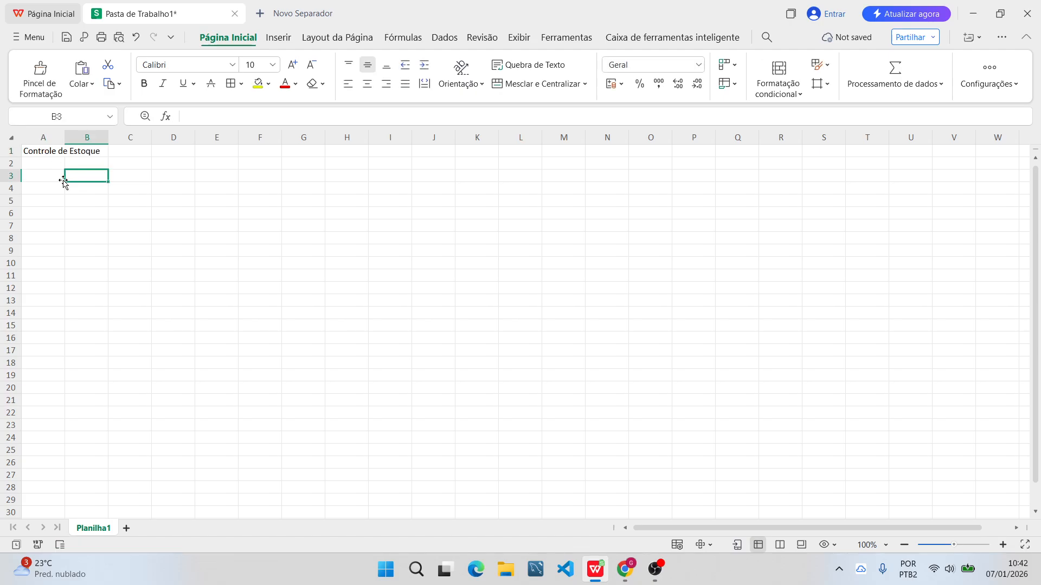
Enter the column header "Produtos" in cell A2, below the title.
click(37, 165)
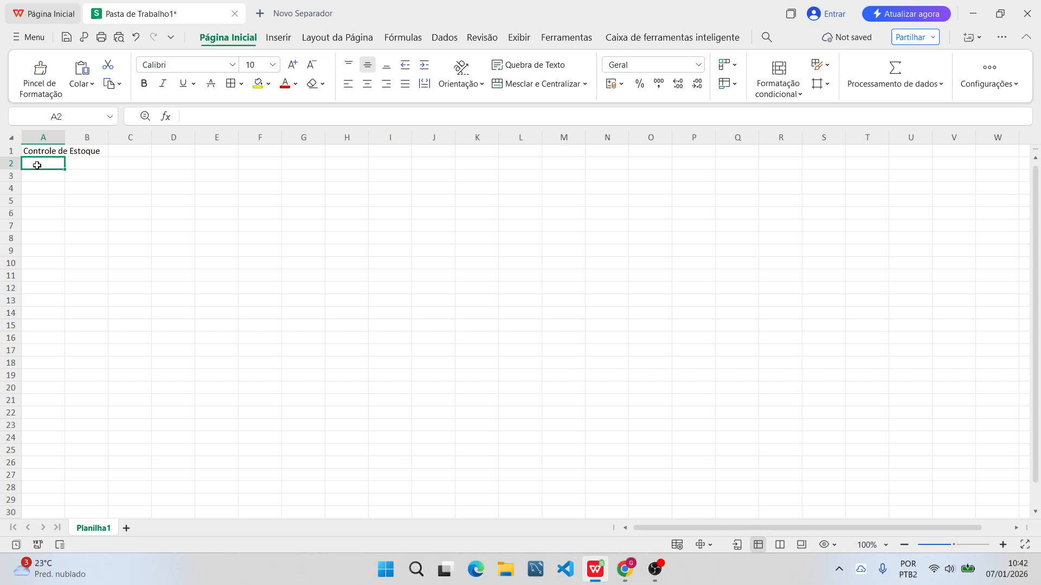
double_click(38, 165)
click(45, 187)
click(50, 164)
double_click(49, 164)
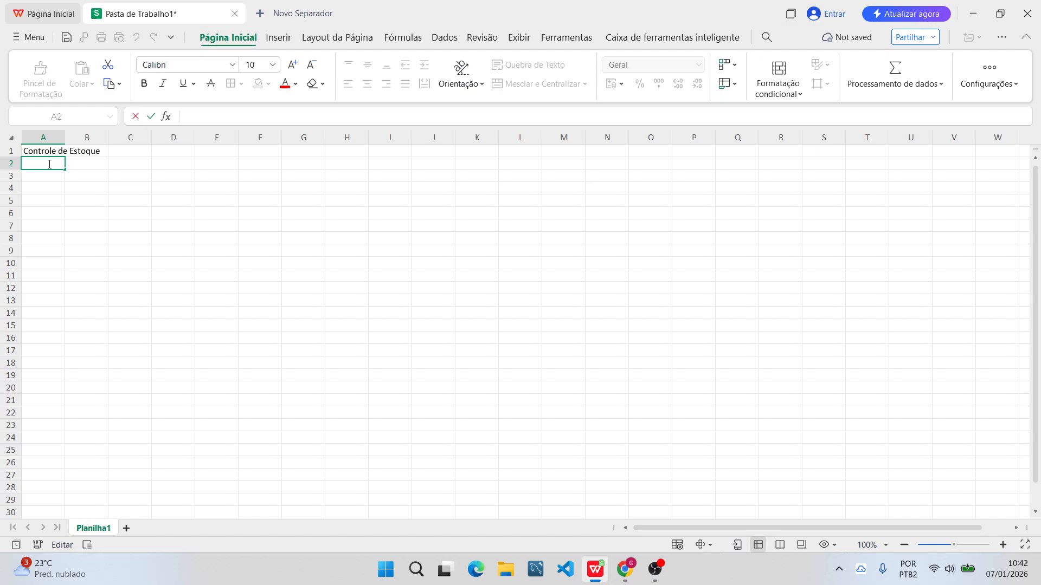
text(Produtos)
key(Return)
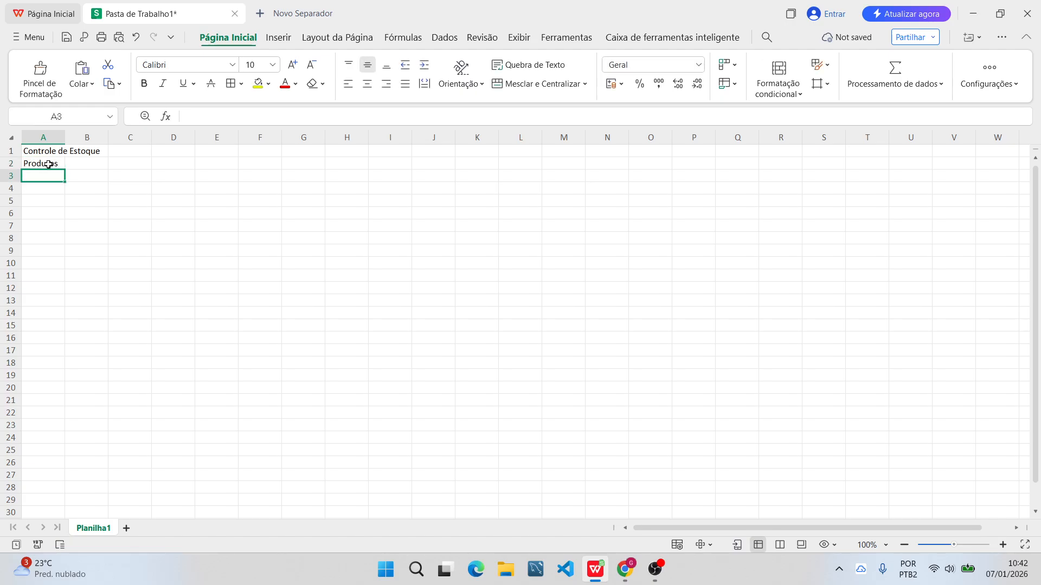
Add the headers "Entrada" in cell B2 and "Saida" in cell C2.
key(Up)
key(Right)
key(Down)
key(Up)
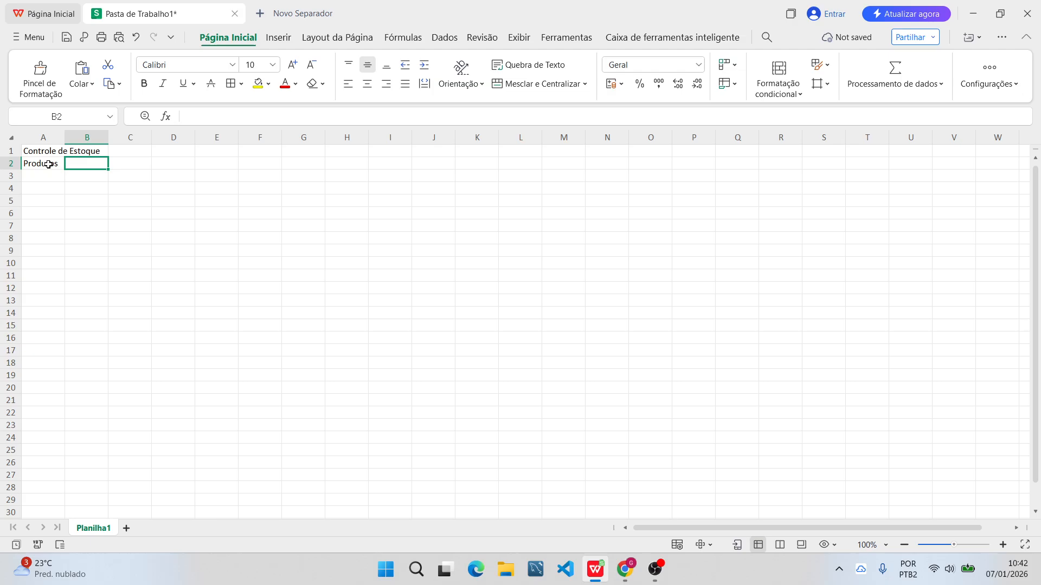
text(Entrada)
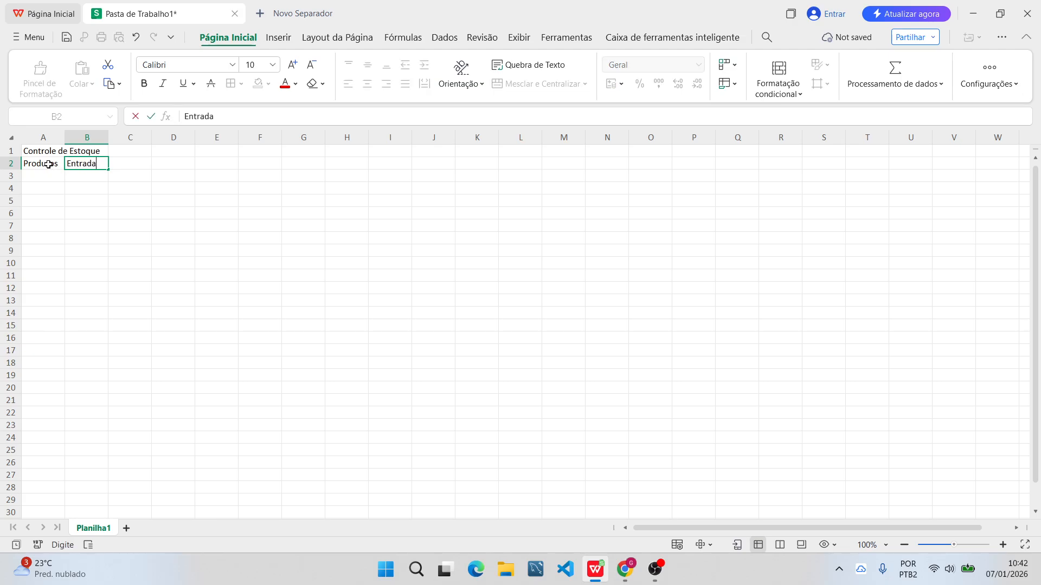
key(Return)
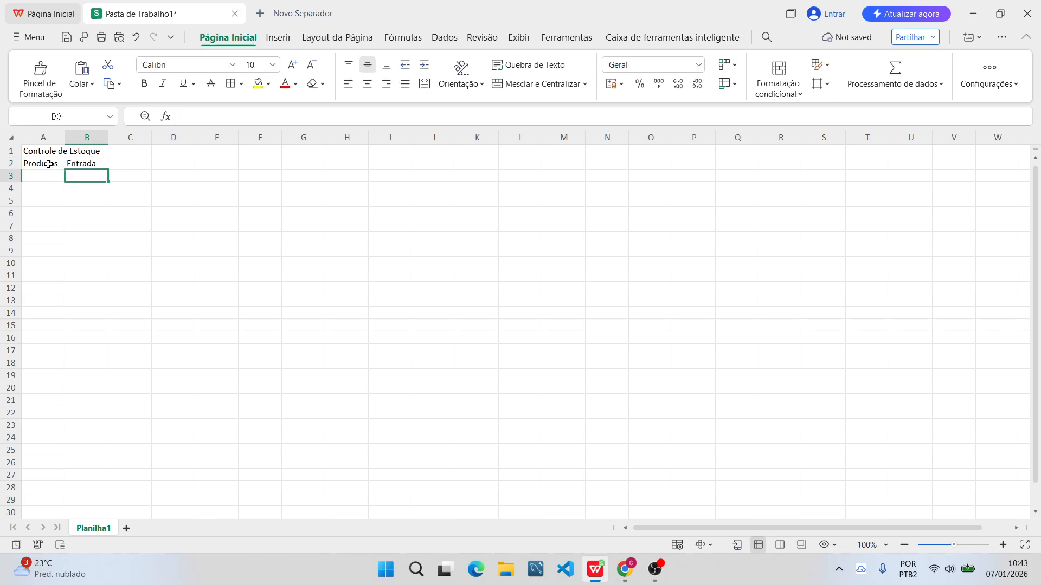
key(Up)
key(Right)
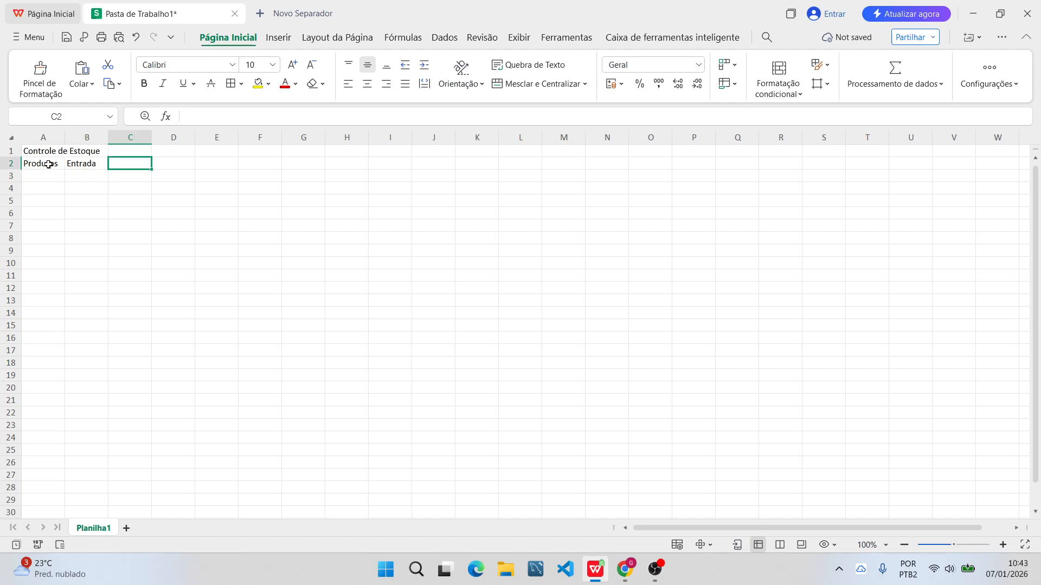
text(Saida)
key(Return)
Add the headers "Estoque Minimo" in cell D2 and "Estoque Atual" in cell E2.
key(Up)
key(Right)
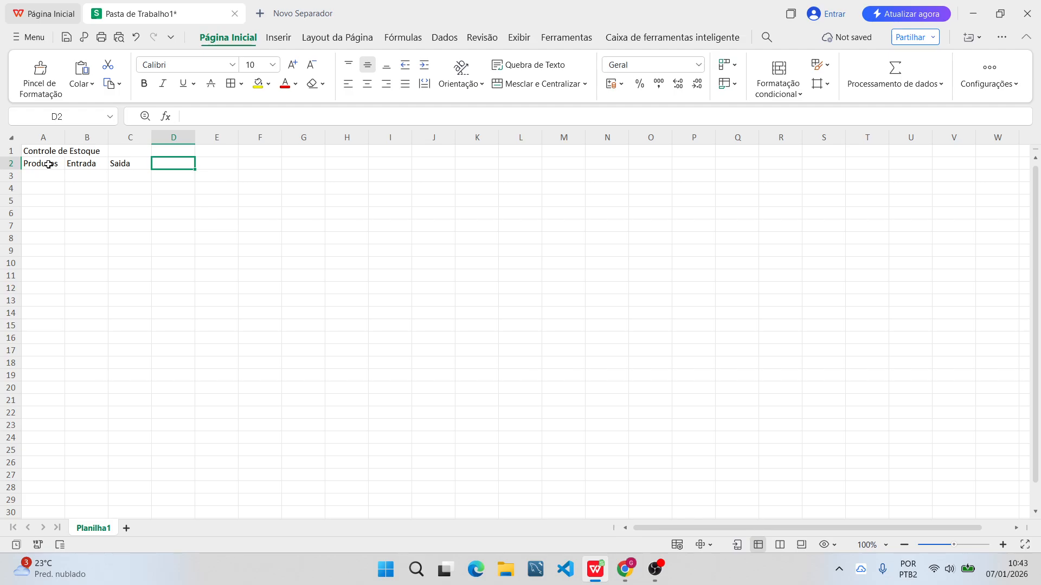
text(E)
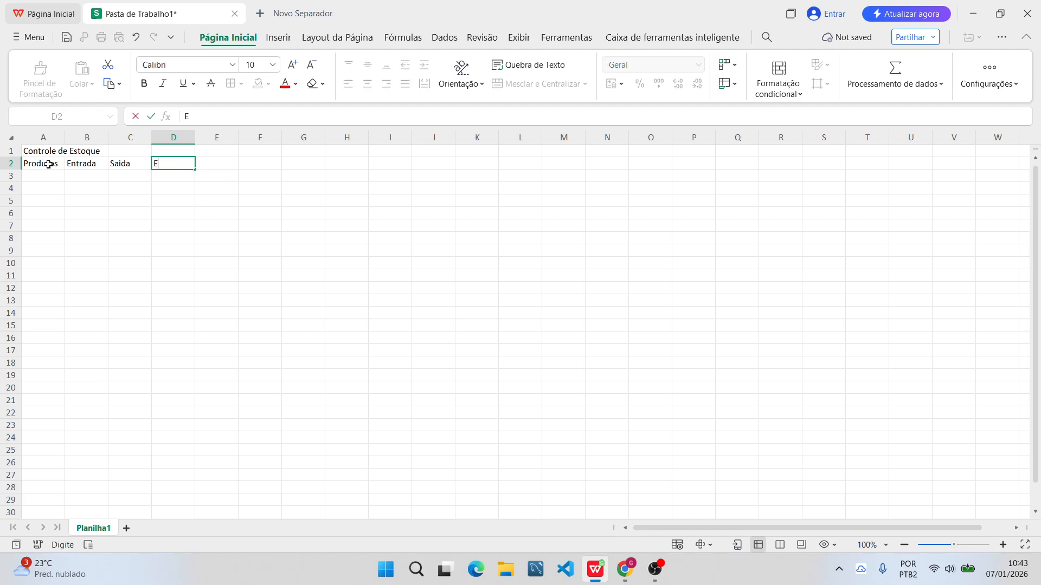
text(stoque Minmo)
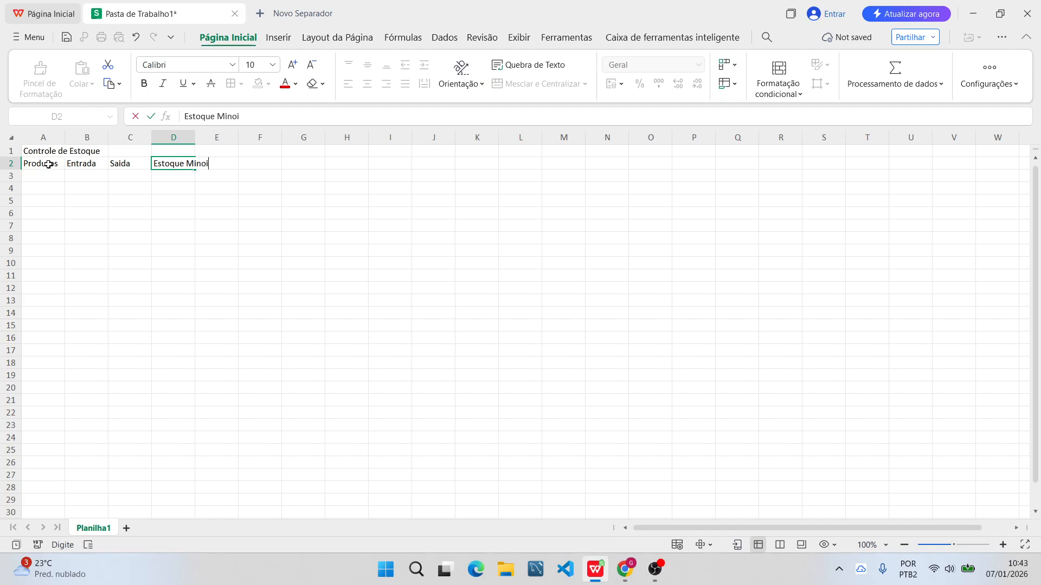
key(BackSpace)
key(BackSpace)
text(im)
key(Right)
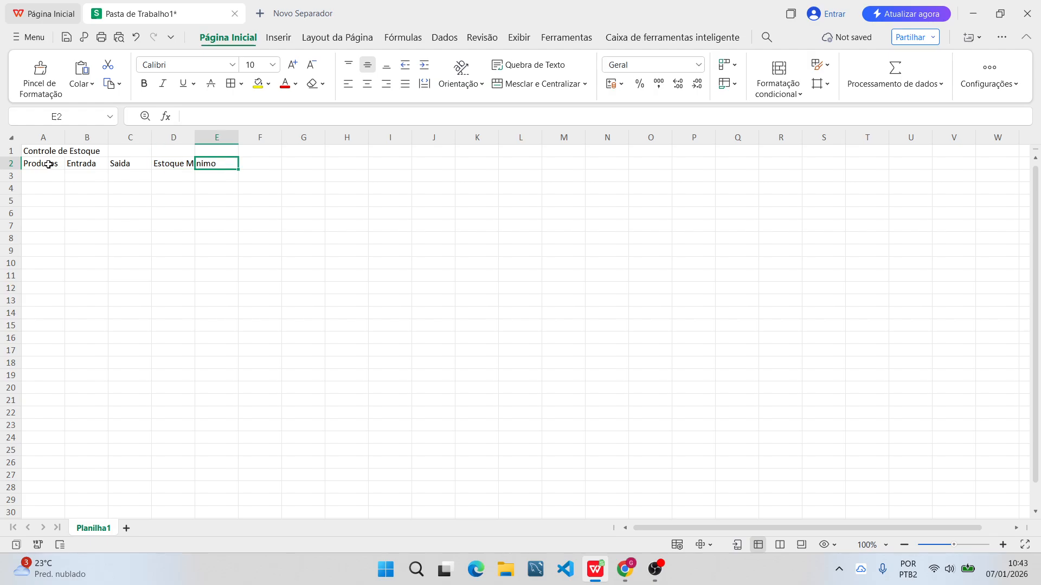
text(Estoque )
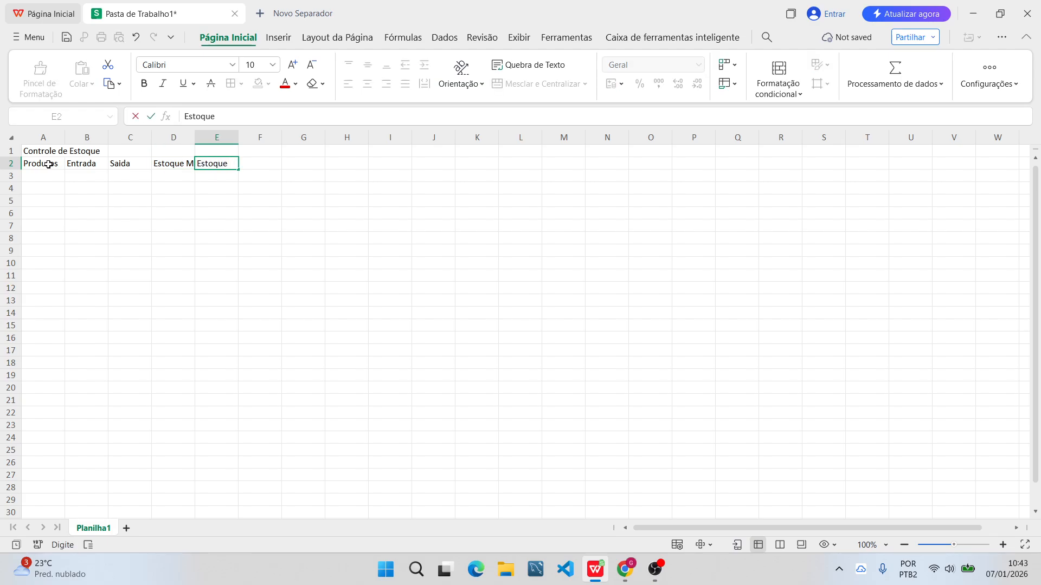
text(Atual)
key(Return)
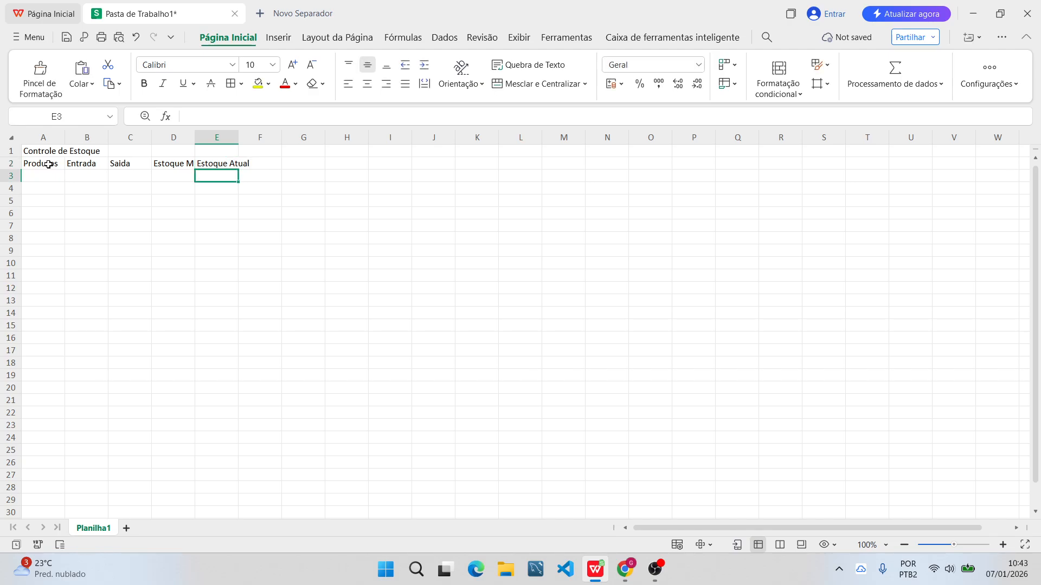
click(69, 211)
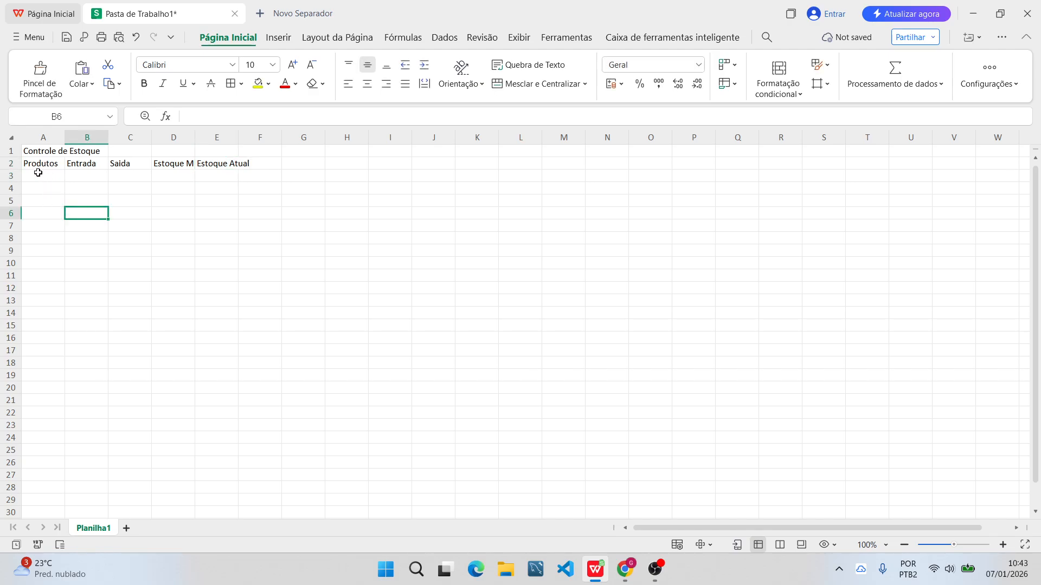
click(45, 202)
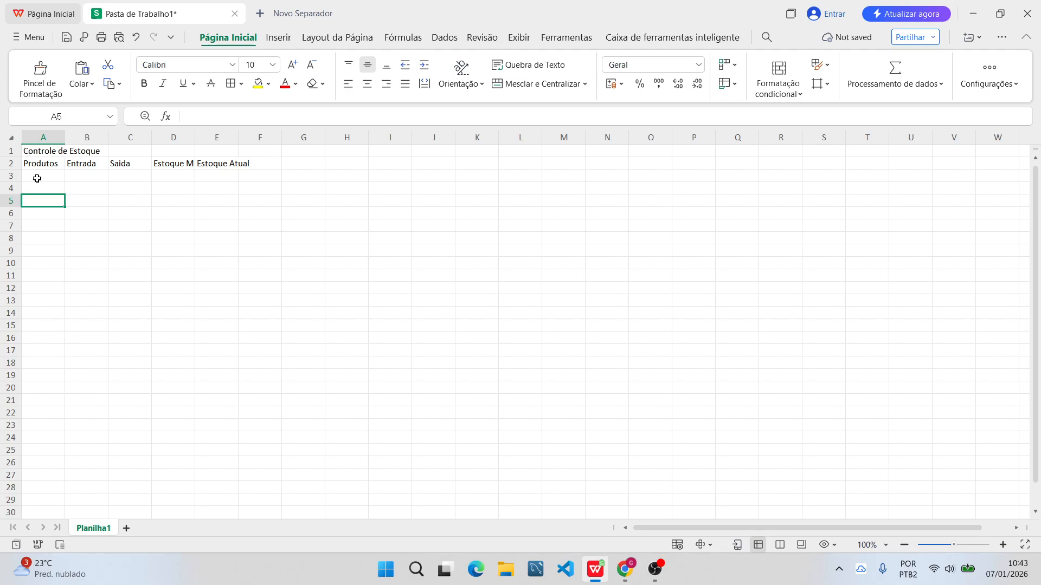
click(172, 189)
drag(32, 151, 261, 161)
click(260, 275)
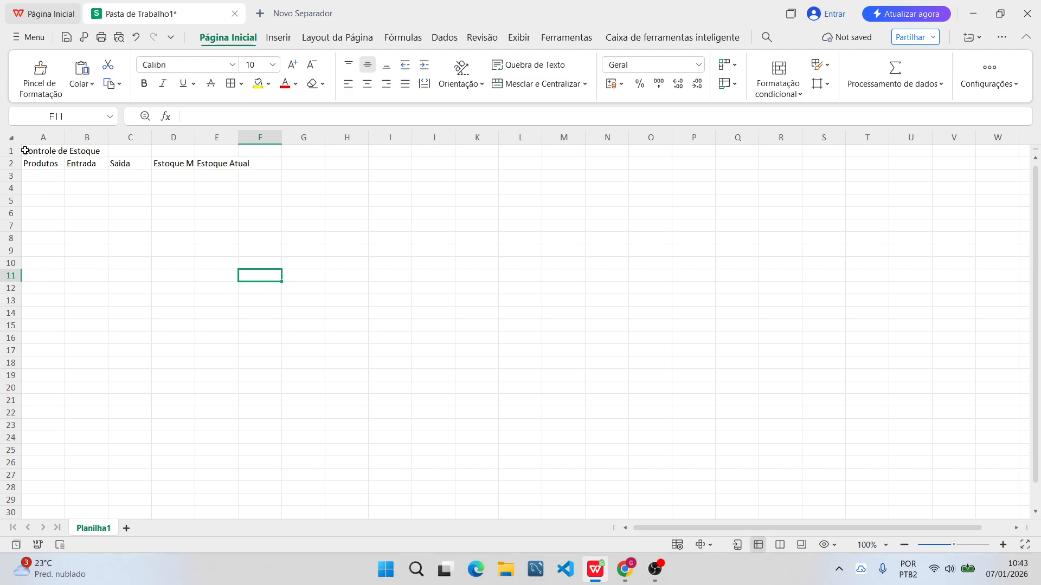
click(31, 187)
click(98, 227)
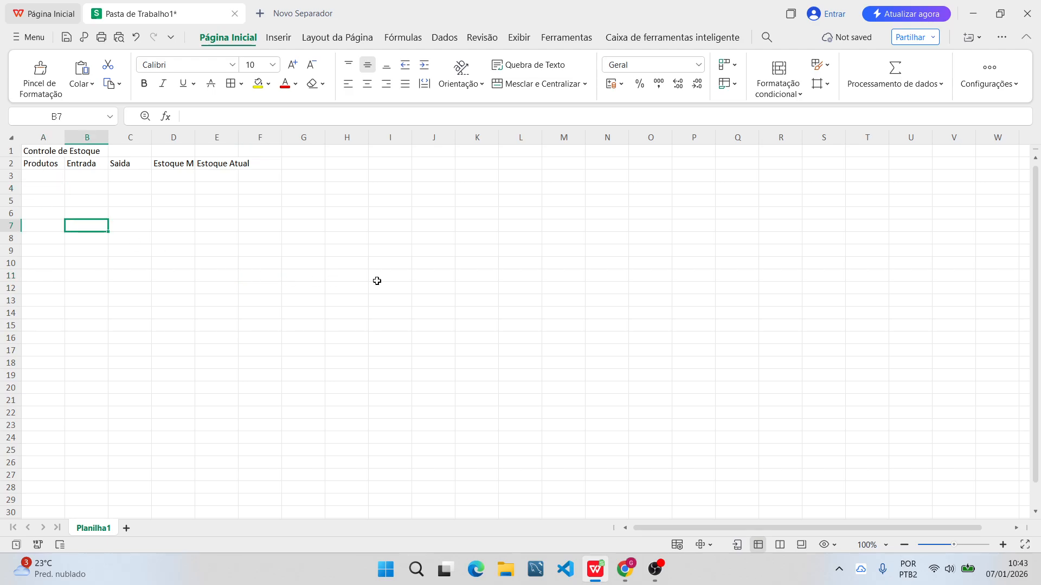
Format the title and header range A1:F2 in Arial at font size 12.
click(29, 151)
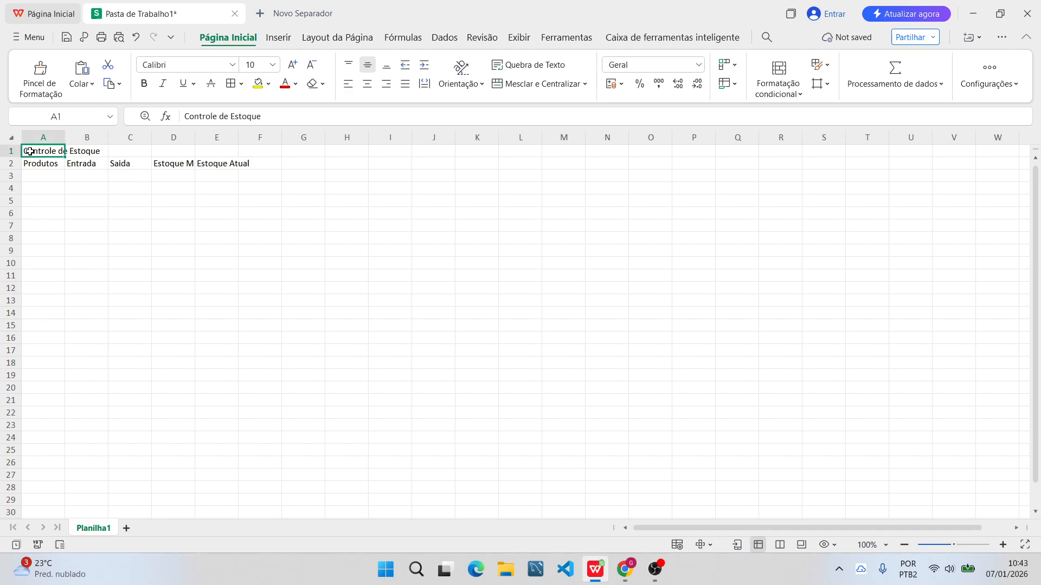
drag(29, 151, 277, 170)
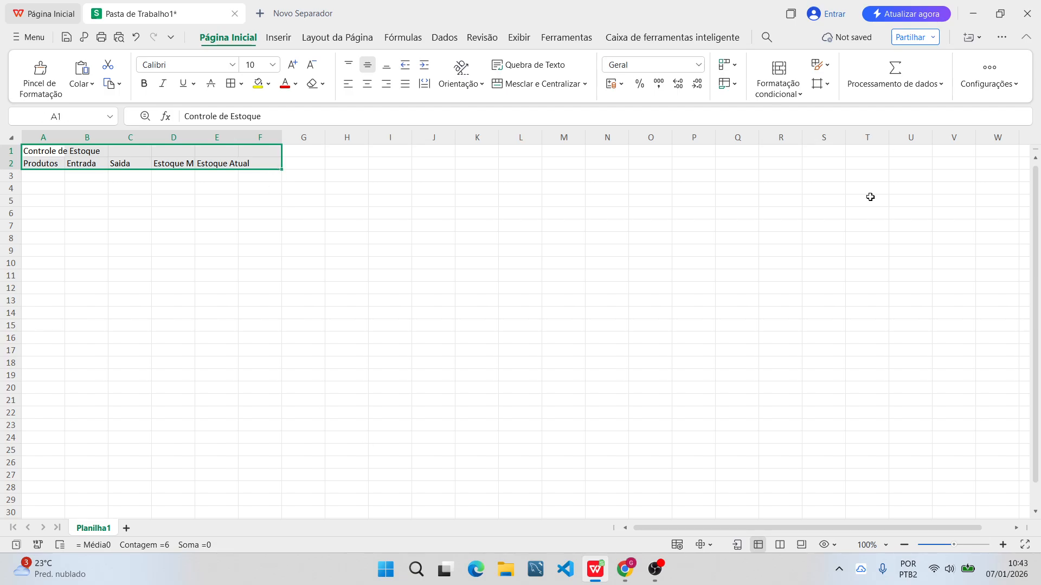
click(233, 66)
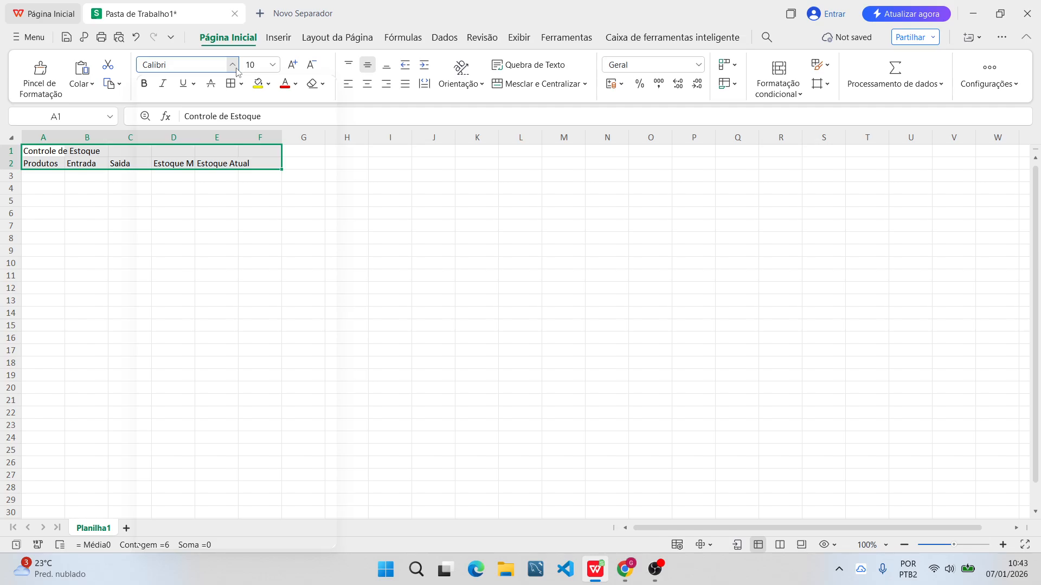
click(189, 195)
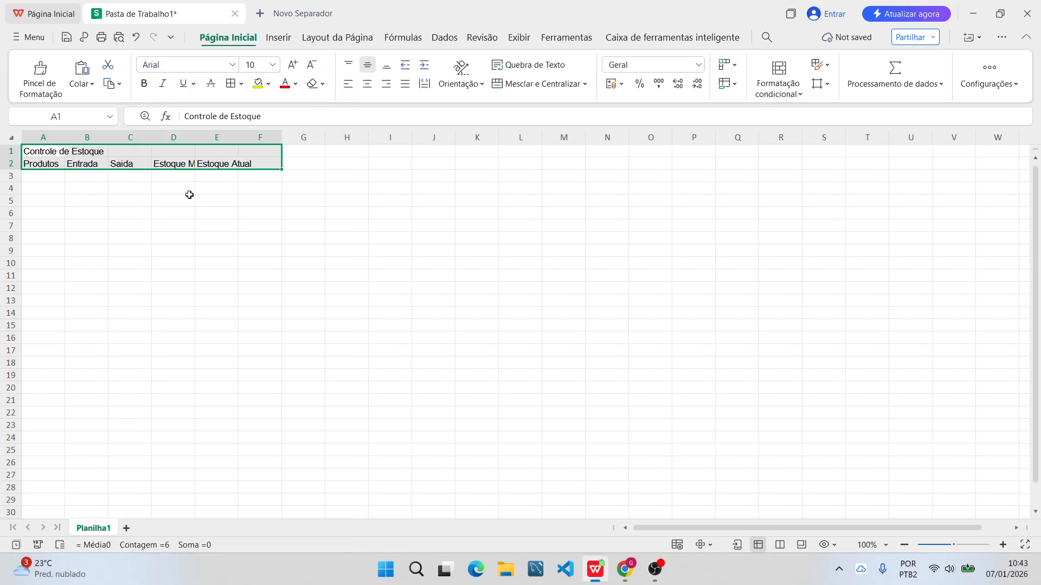
click(273, 65)
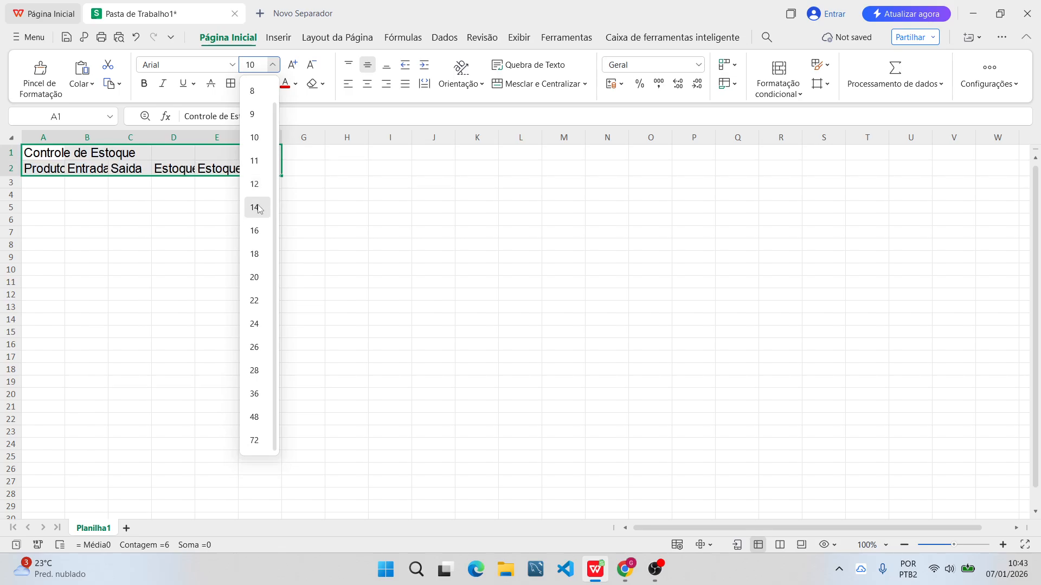
click(234, 202)
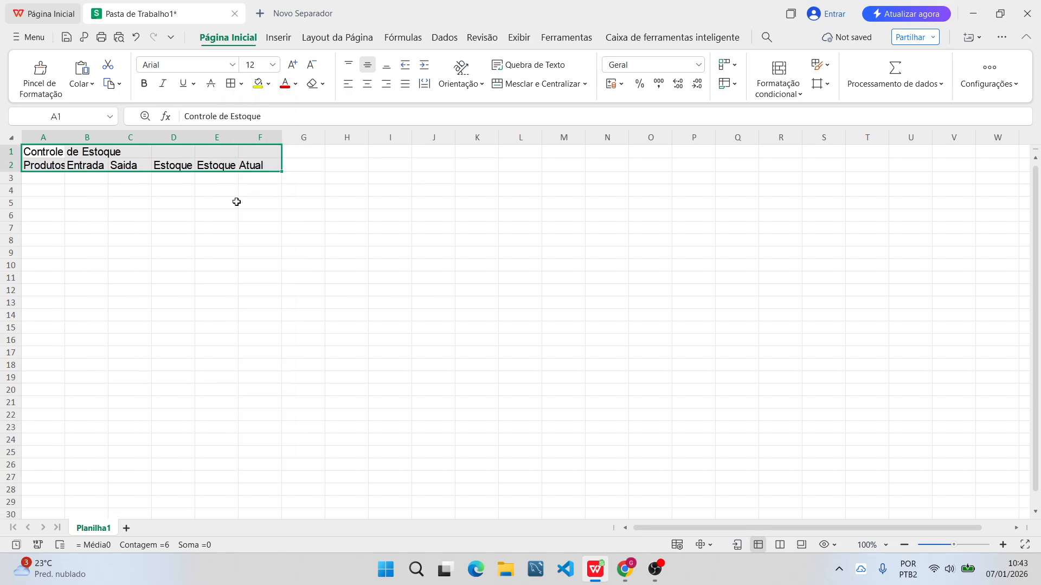
click(184, 254)
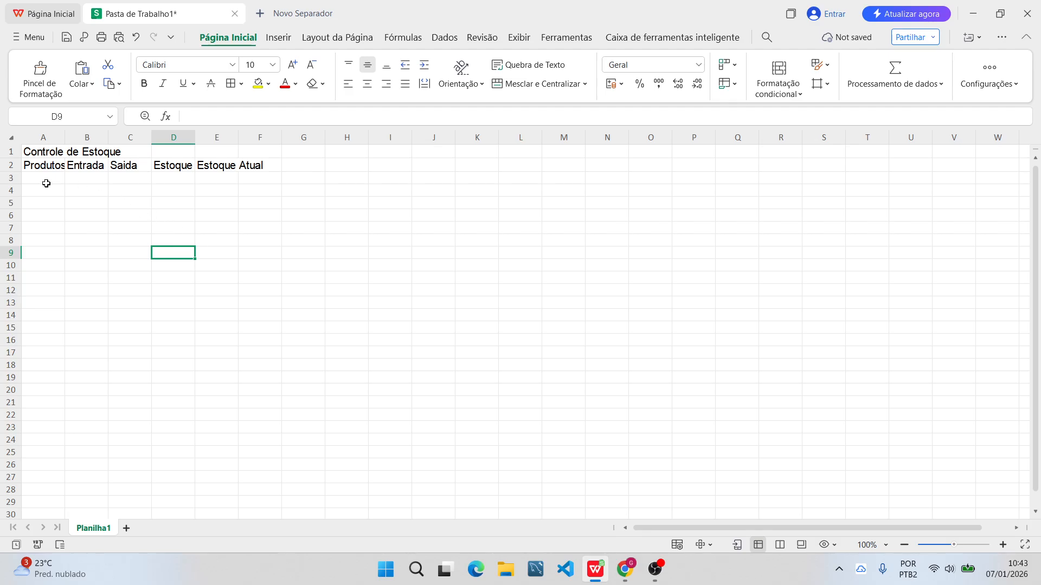
Set the width of column A, which holds the "Produtos" header, to 12 characters.
click(248, 195)
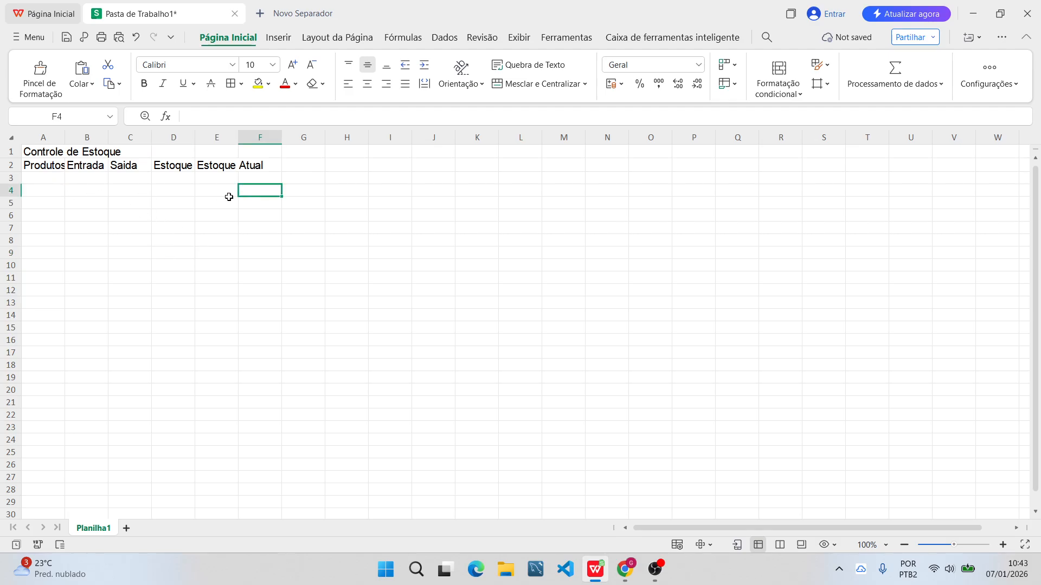
click(50, 196)
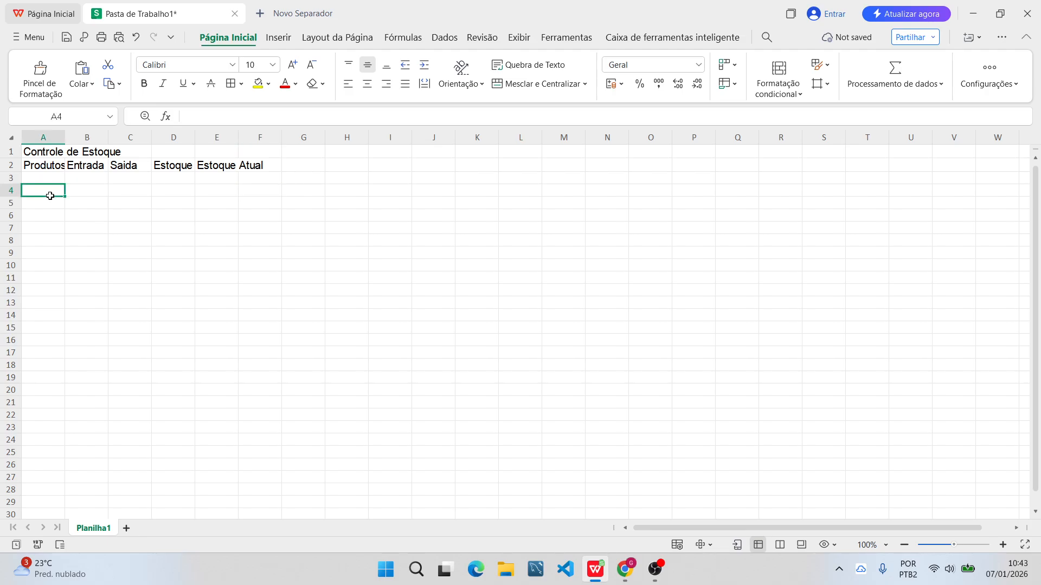
click(41, 132)
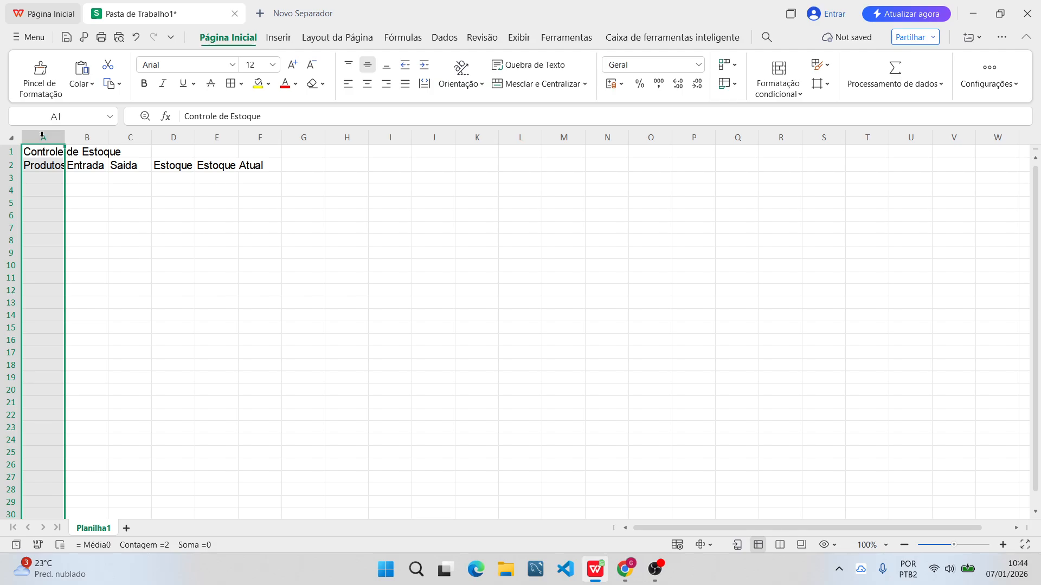
right_click(42, 138)
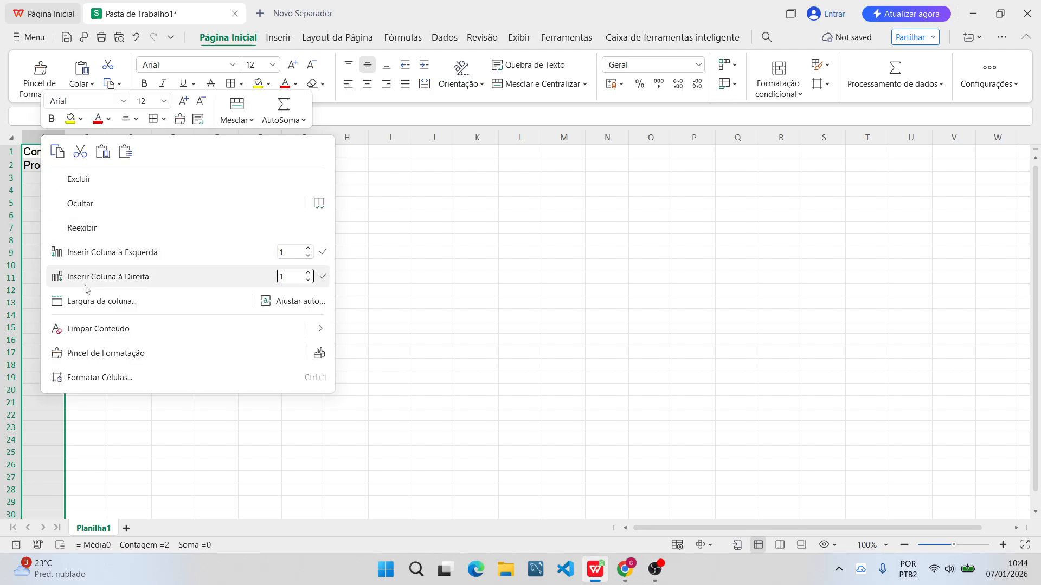
click(106, 303)
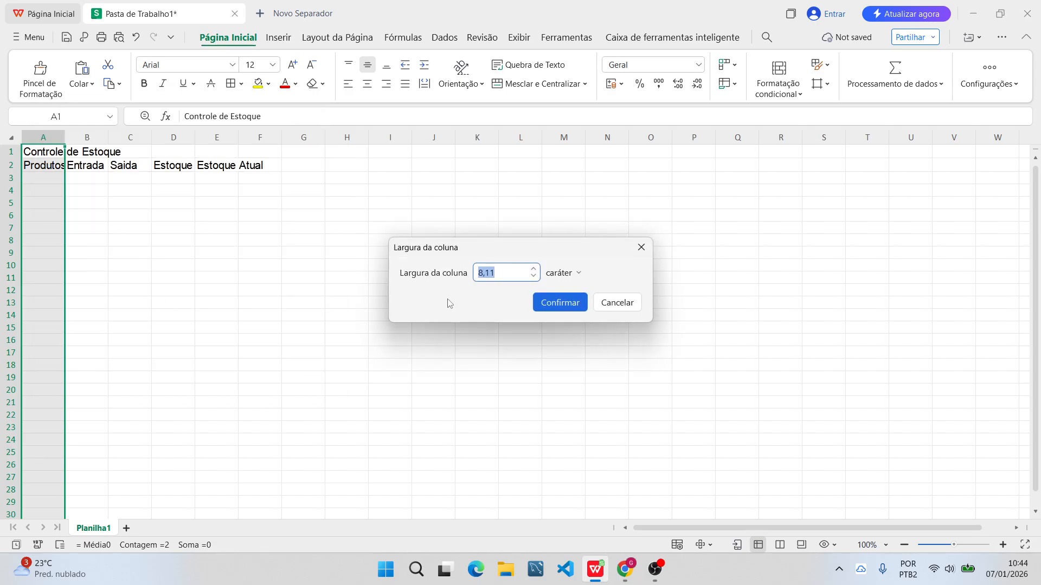
double_click(505, 273)
drag(505, 274, 454, 278)
text(12)
key(Return)
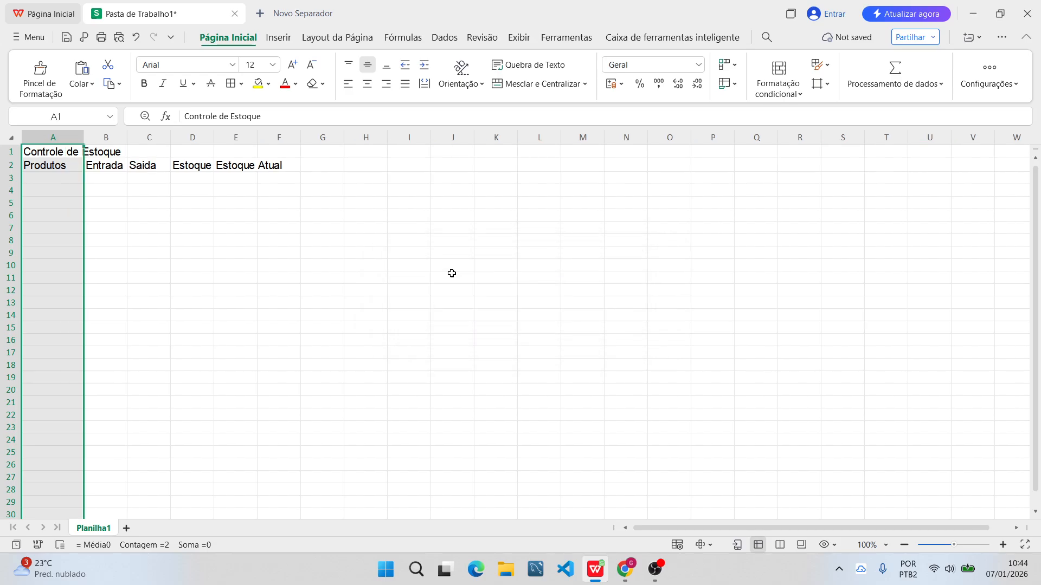
click(130, 206)
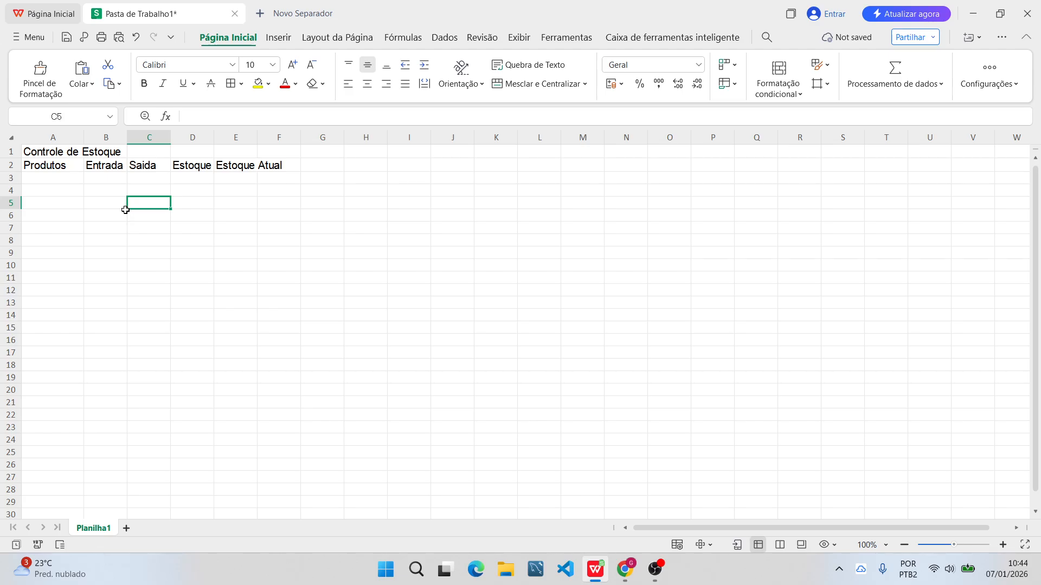
click(44, 133)
ctrl+click(112, 136)
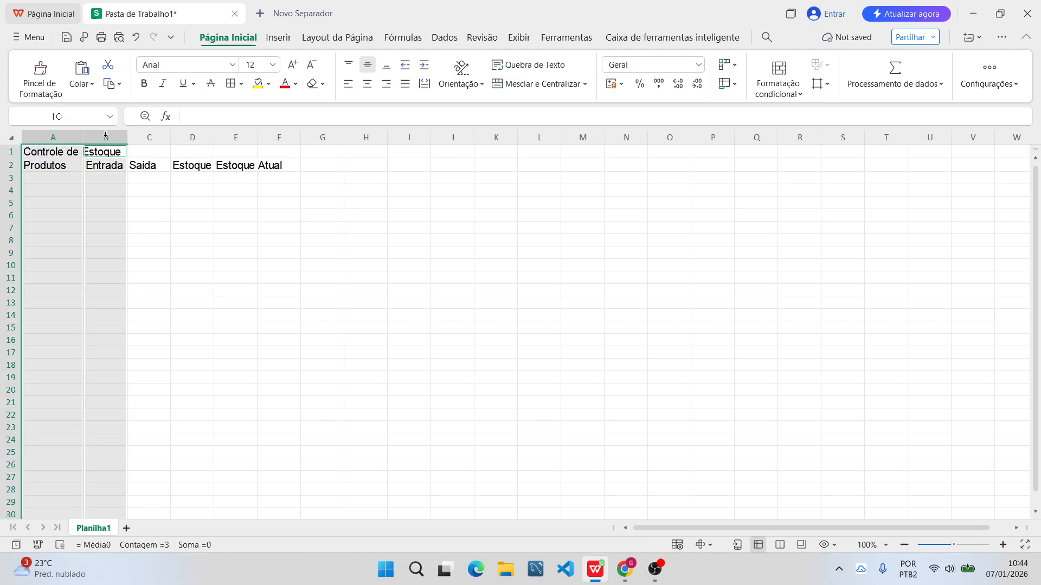
ctrl+click(148, 135)
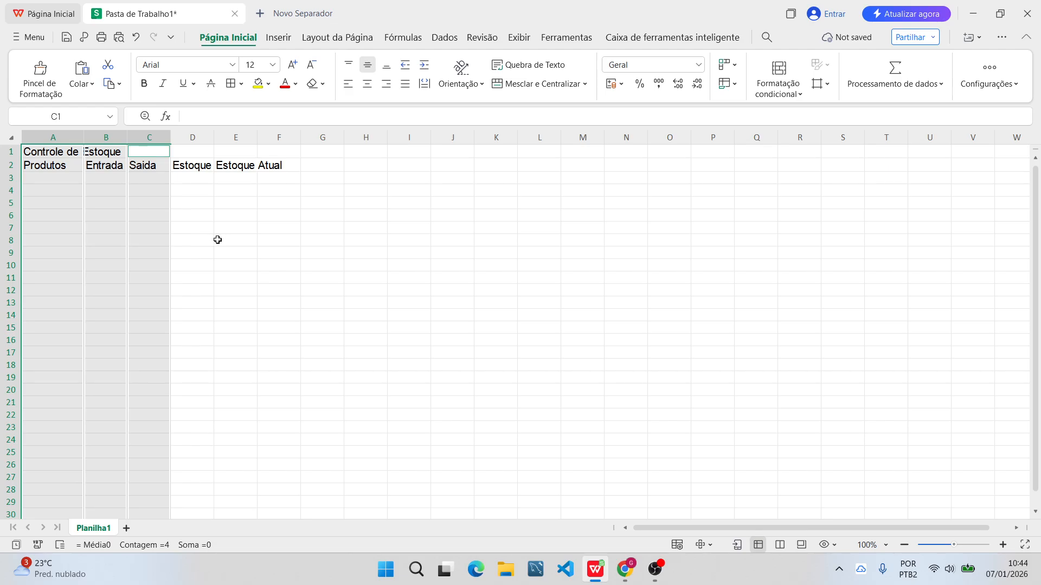
click(215, 239)
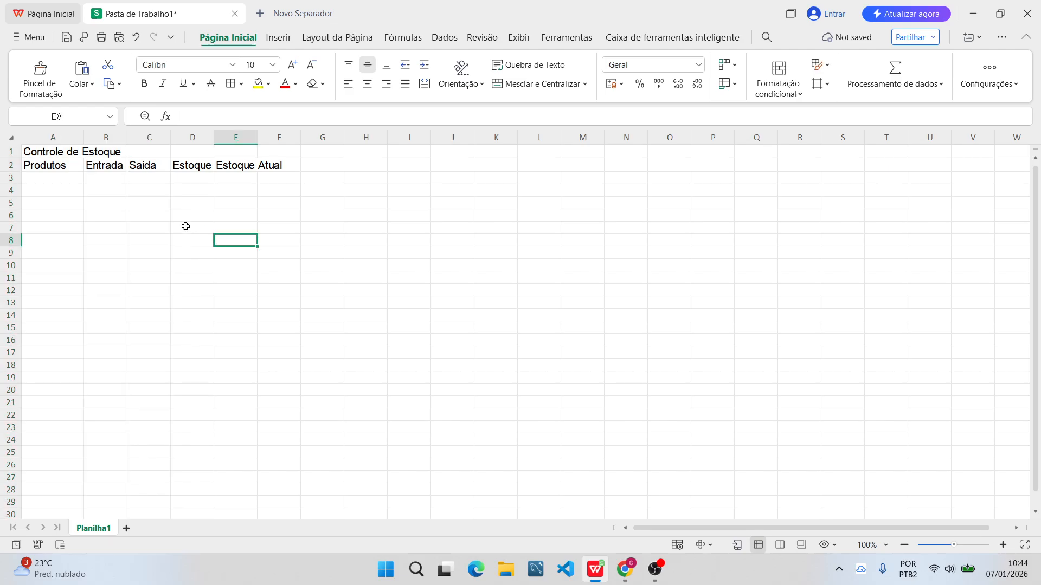
Set columns A, B and C together to a uniform width of 12 characters.
click(46, 134)
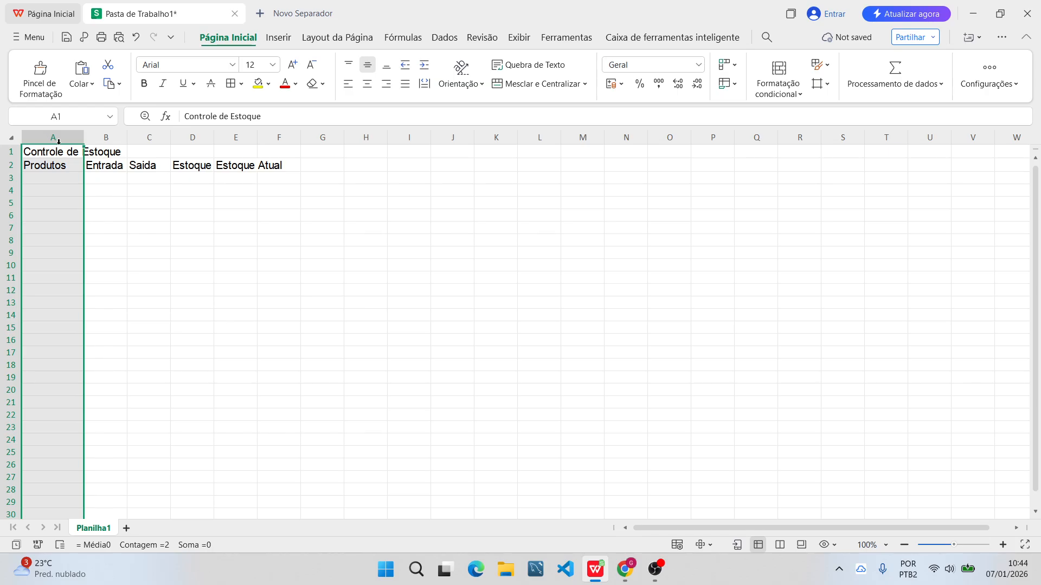
ctrl+click(105, 137)
ctrl+click(147, 137)
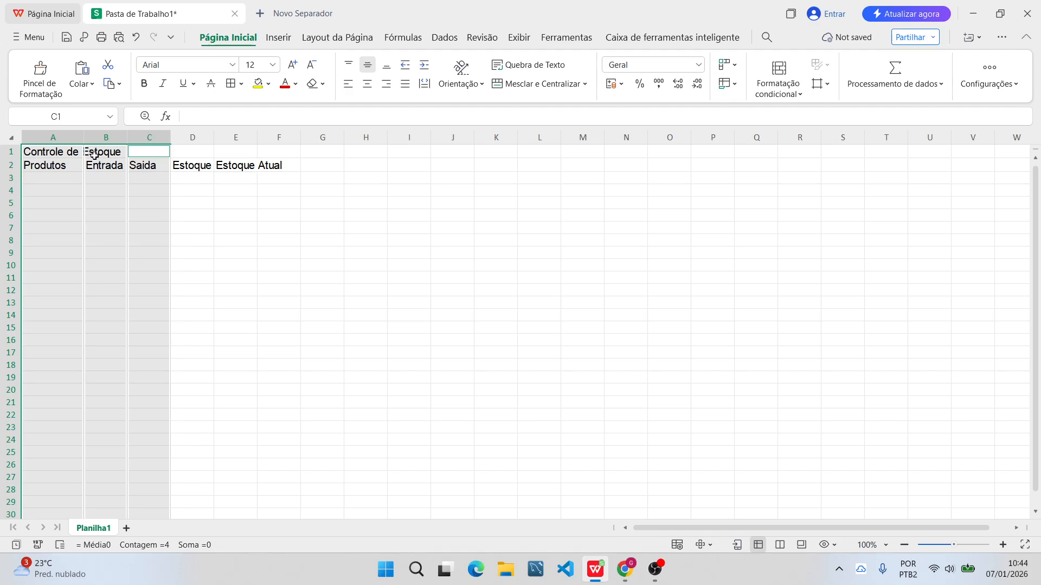
right_click(101, 135)
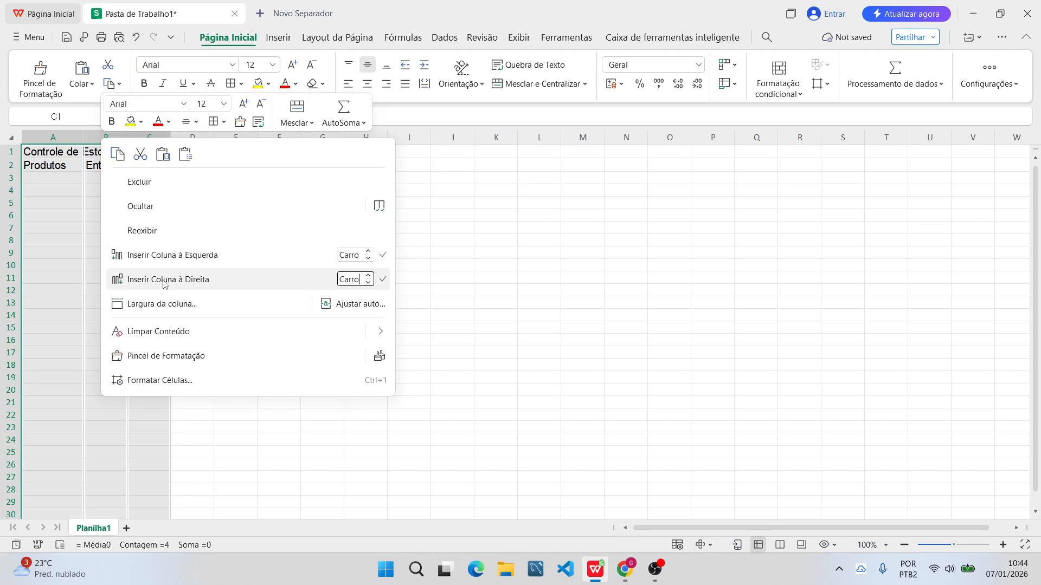
click(212, 304)
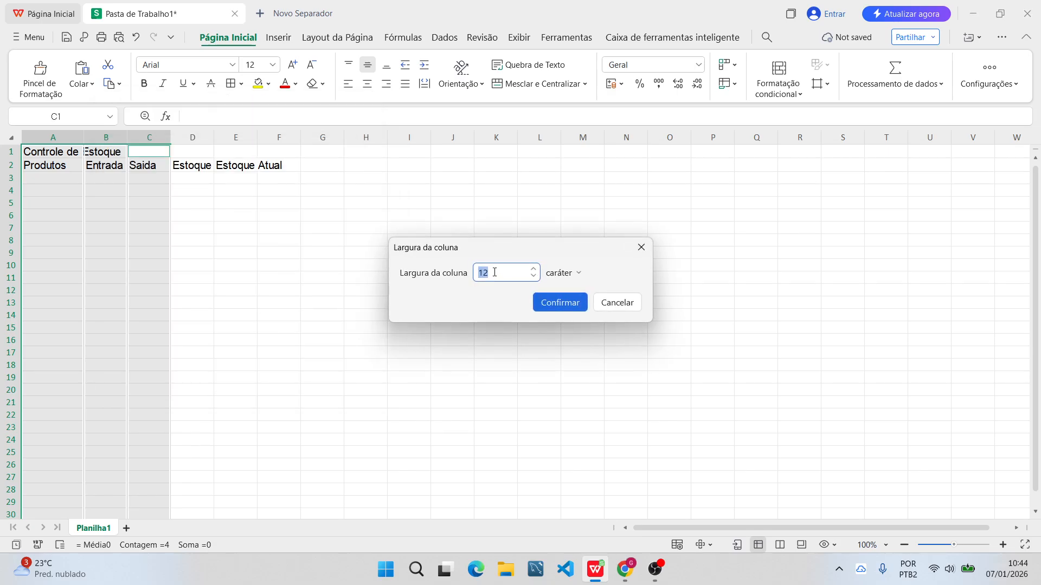
text(18)
key(Return)
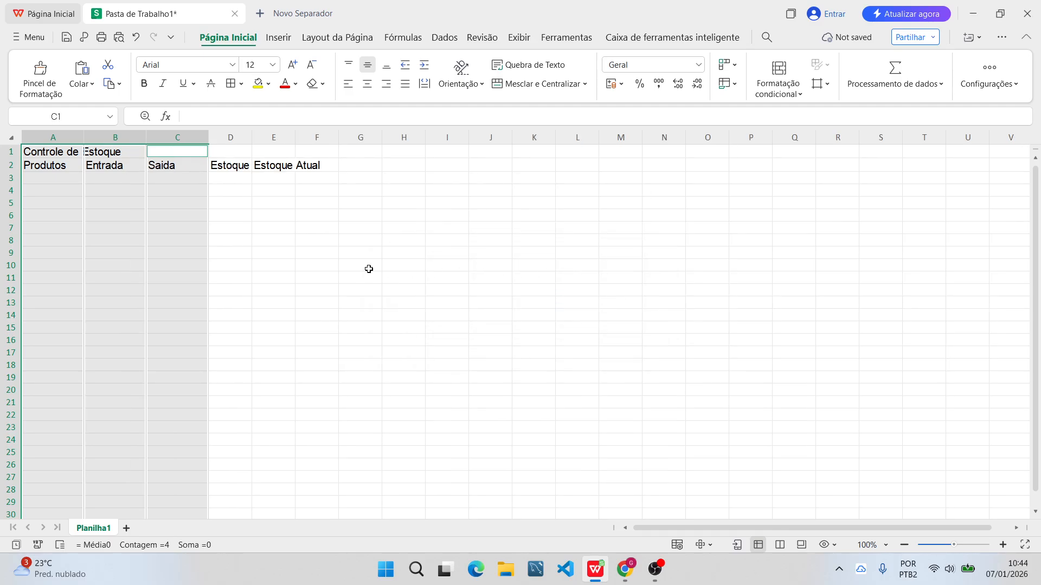
Set the width of columns D, E and F to 15 characters.
click(227, 193)
drag(230, 133, 326, 133)
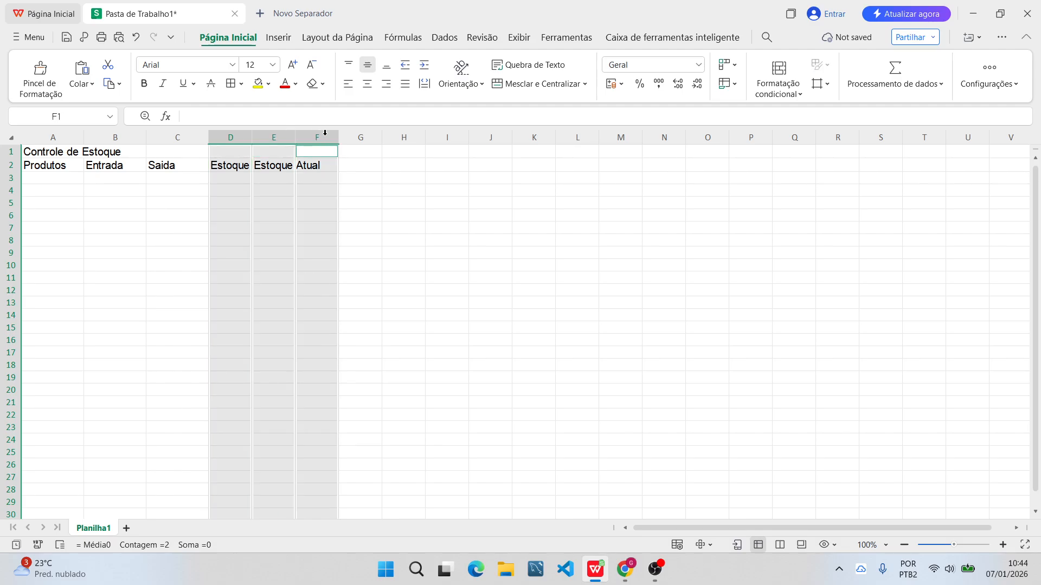
right_click(231, 138)
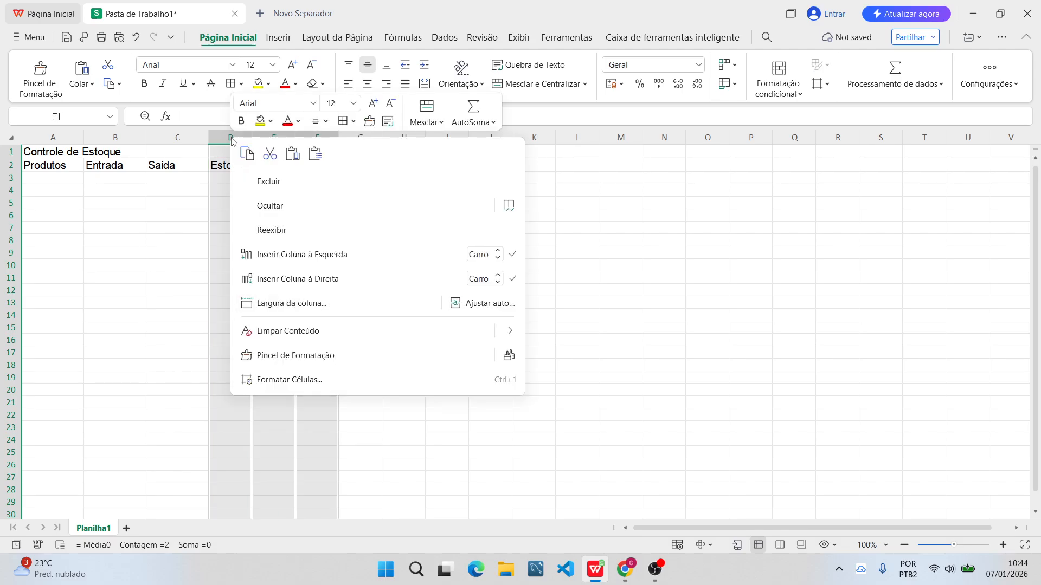
click(296, 307)
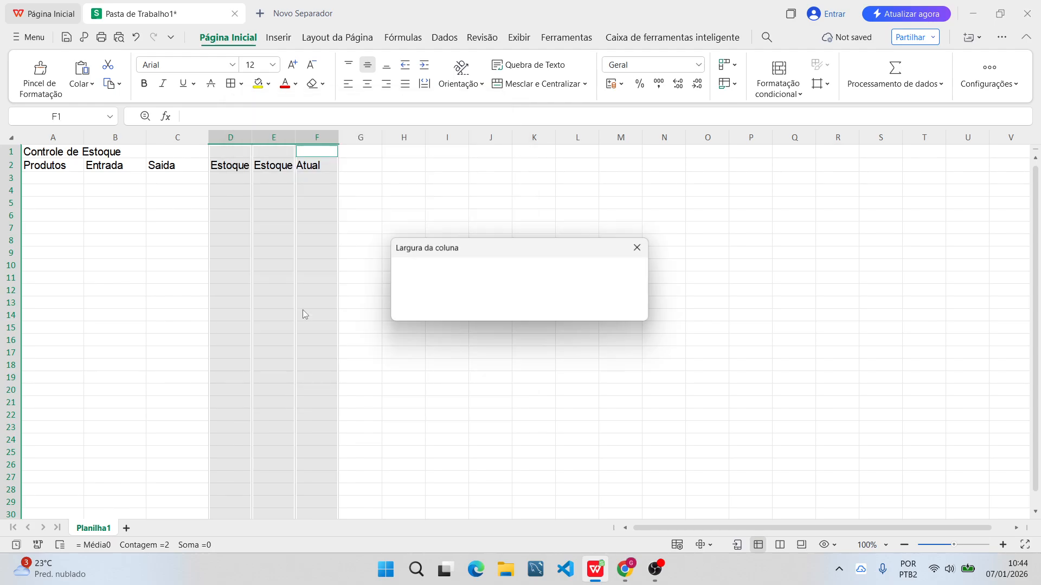
text(15)
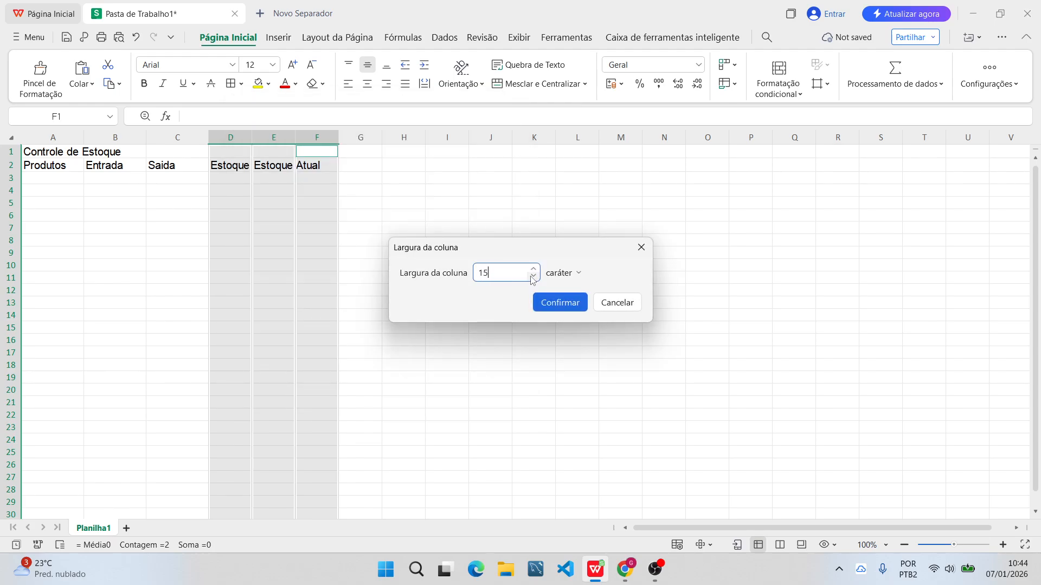
key(Return)
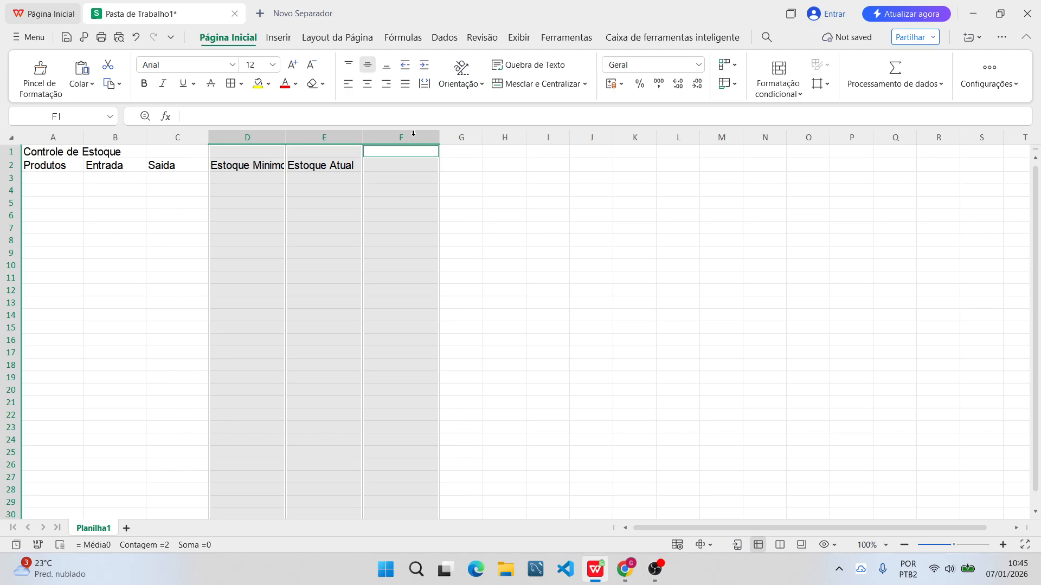
Set only columns D and E, "Estoque Minimo" and "Estoque Atual", to a width of 16 characters.
ctrl+click(412, 135)
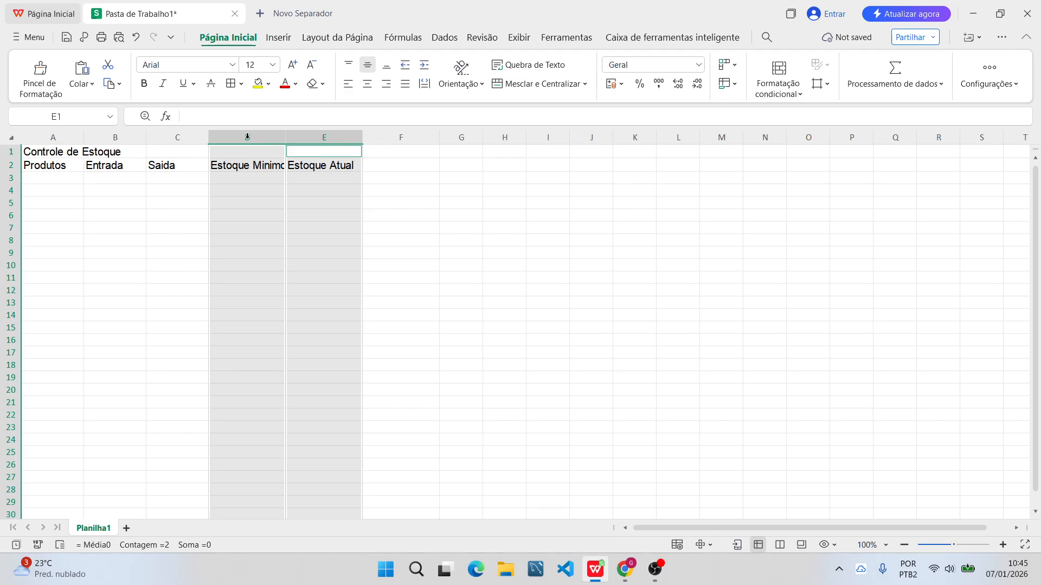
right_click(247, 136)
click(287, 305)
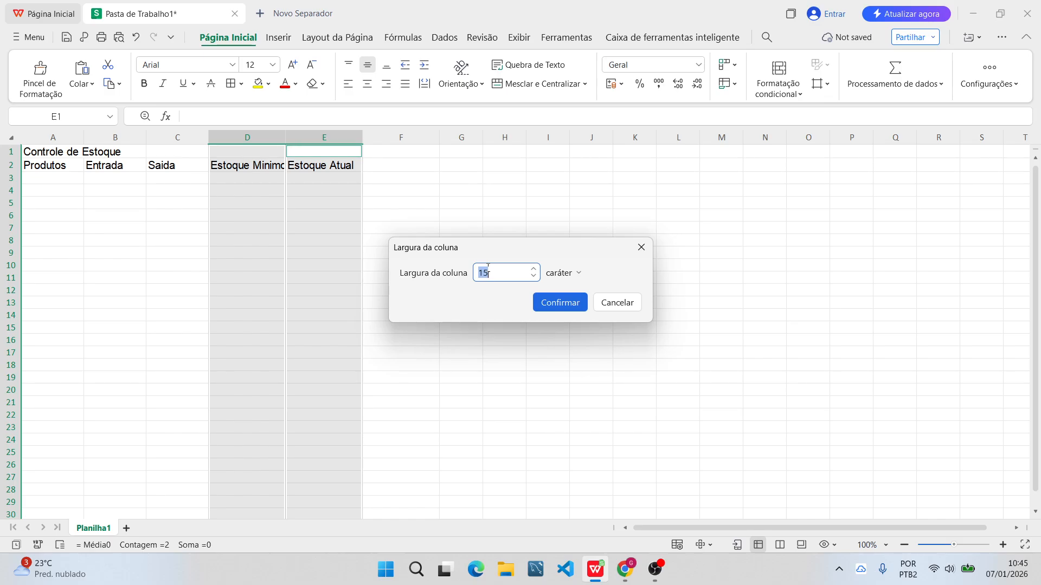
text(16)
key(Return)
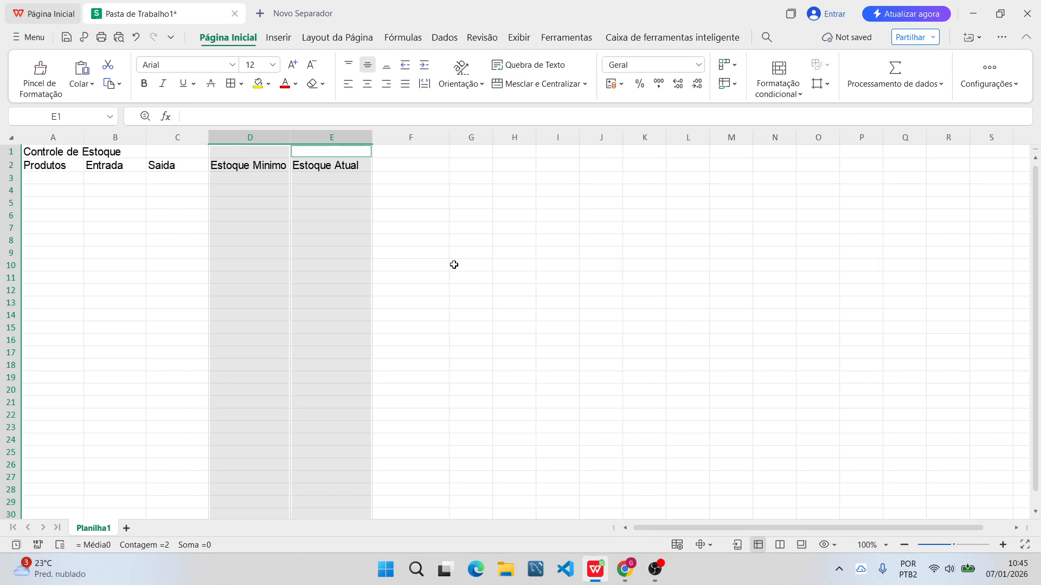
Widen the "Estoque Minimo" and "Estoque Atual" columns, D and E, to 17 characters.
right_click(255, 139)
click(344, 312)
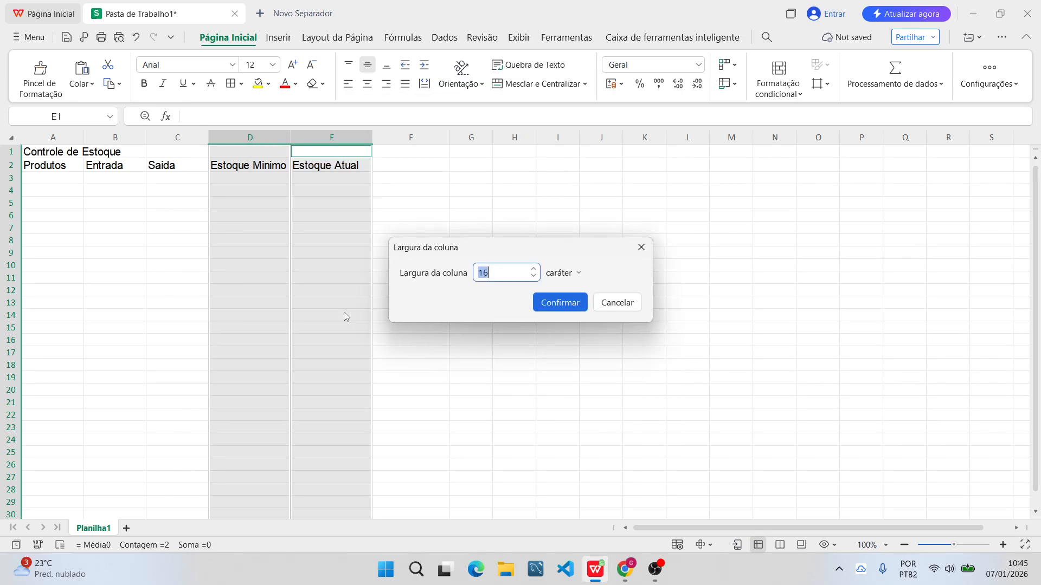
text(17)
key(Return)
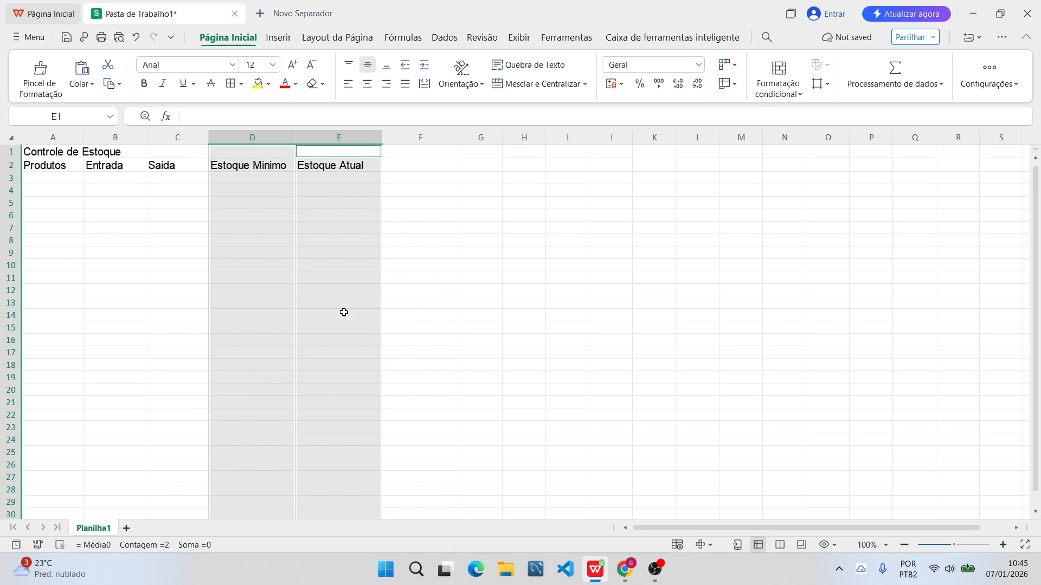
click(477, 241)
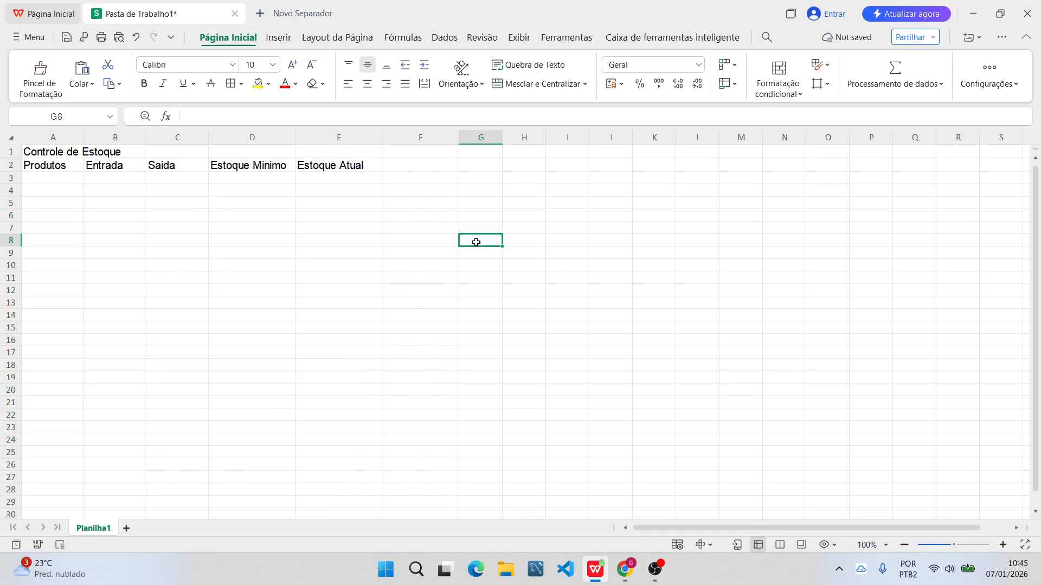
click(5, 166)
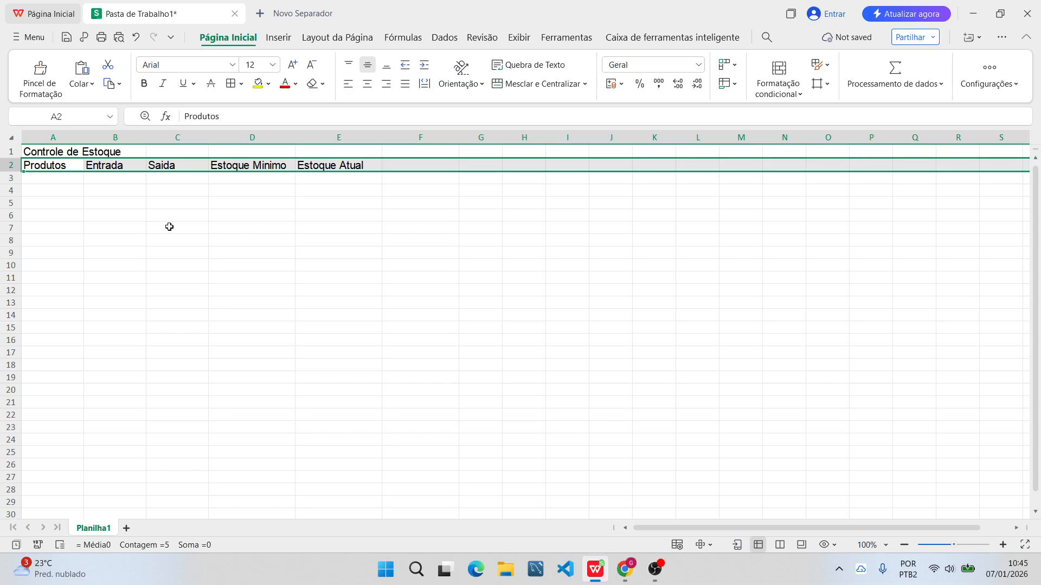
click(212, 231)
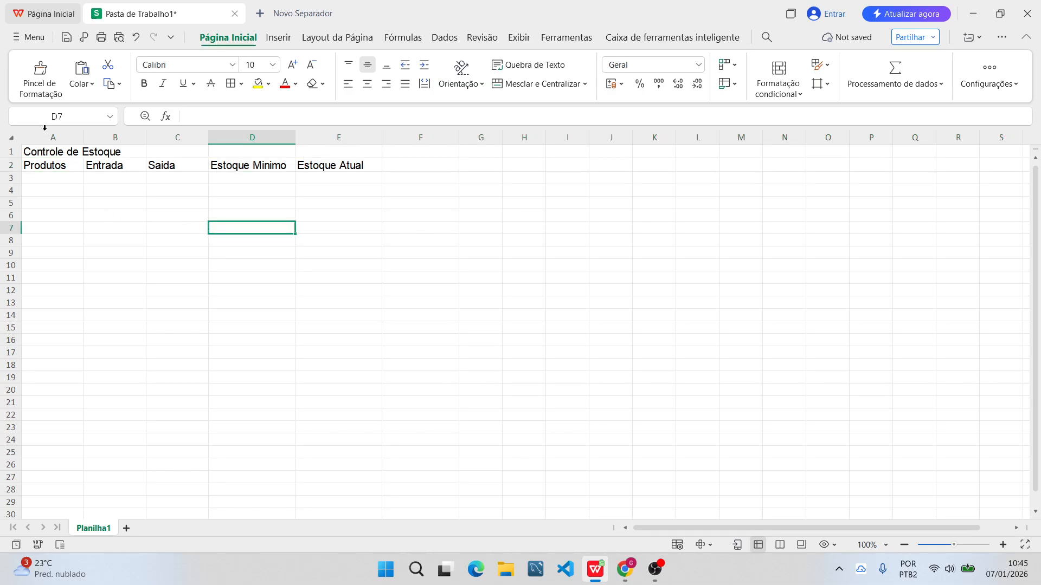
drag(48, 137, 354, 161)
click(465, 217)
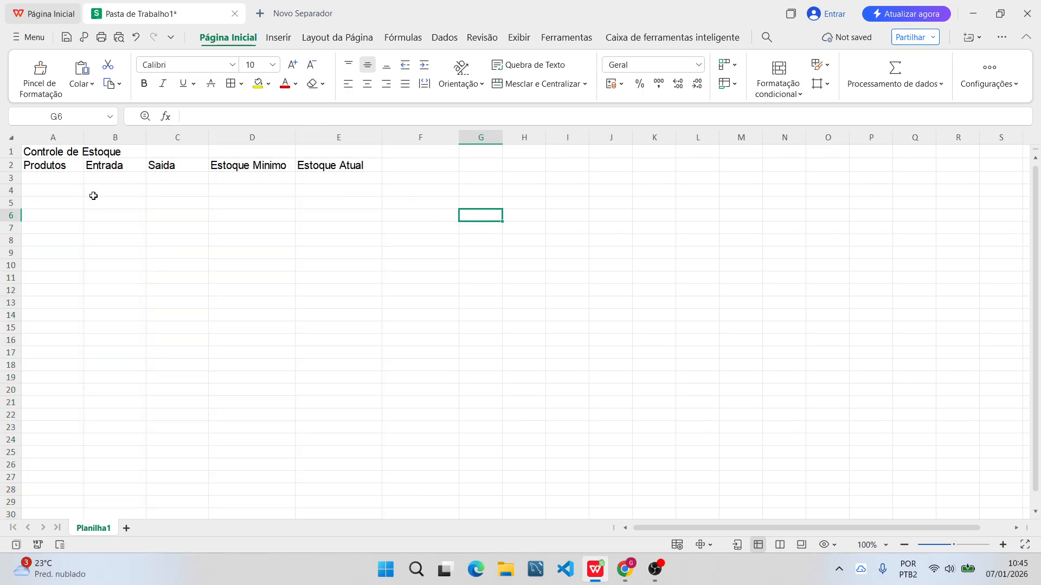
drag(2, 150, 34, 177)
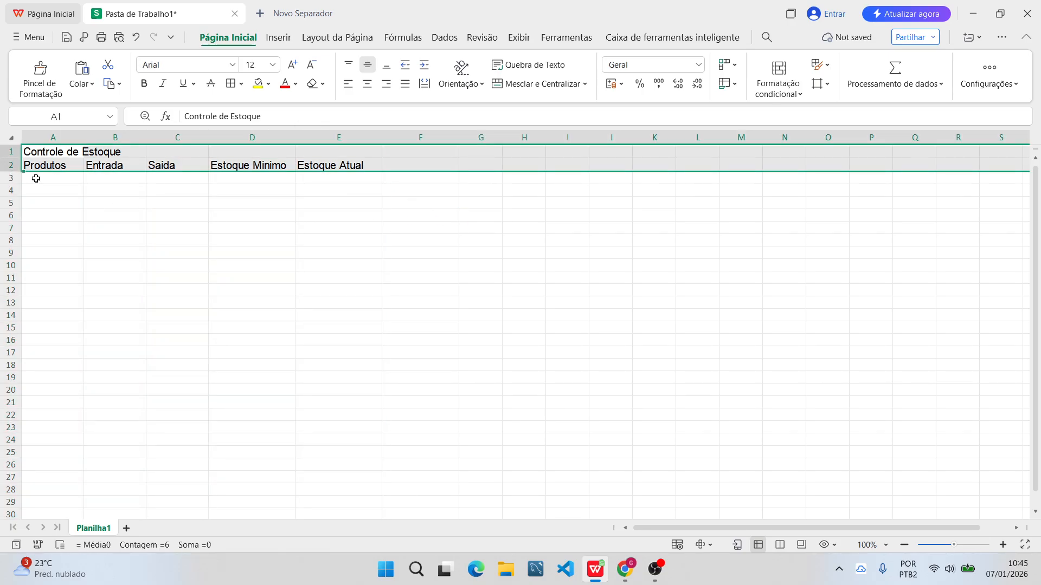
click(235, 216)
Set the height of row 2, which holds the column headers, to 17 points.
right_click(3, 167)
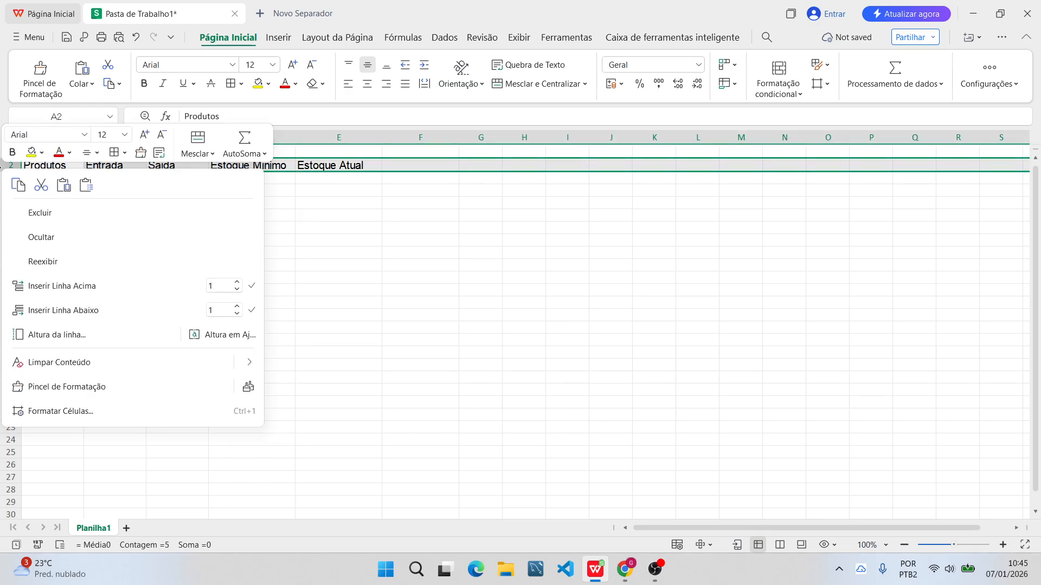
click(56, 335)
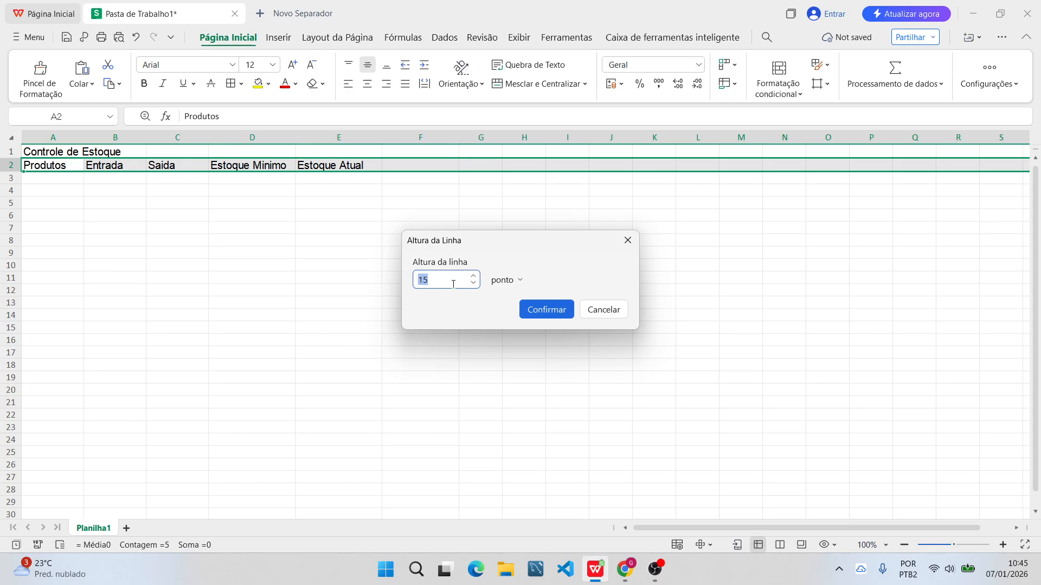
text(17)
key(Return)
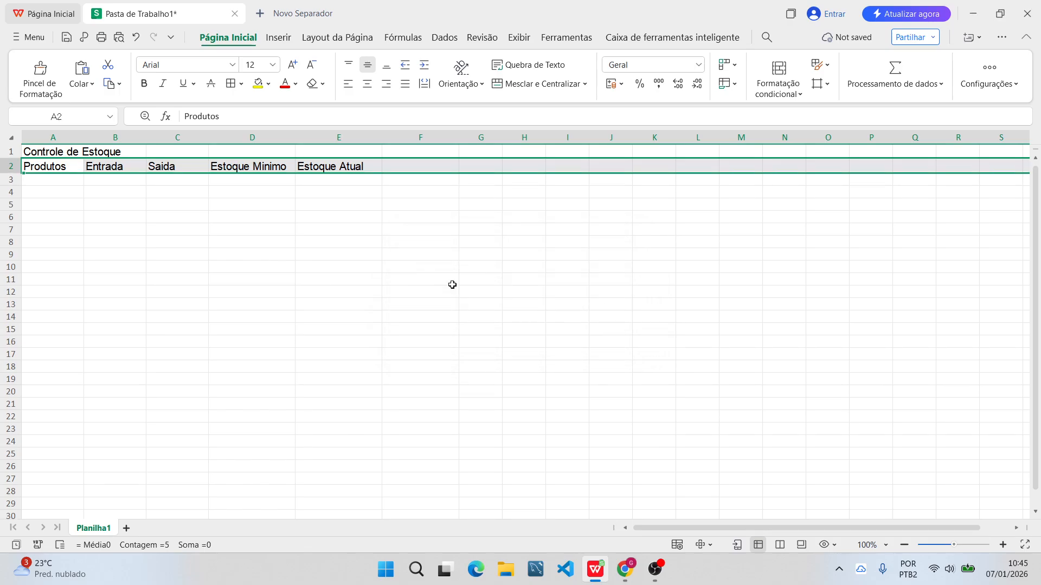
Set the height of row 2, which holds the column headers, to 20 points.
right_click(11, 166)
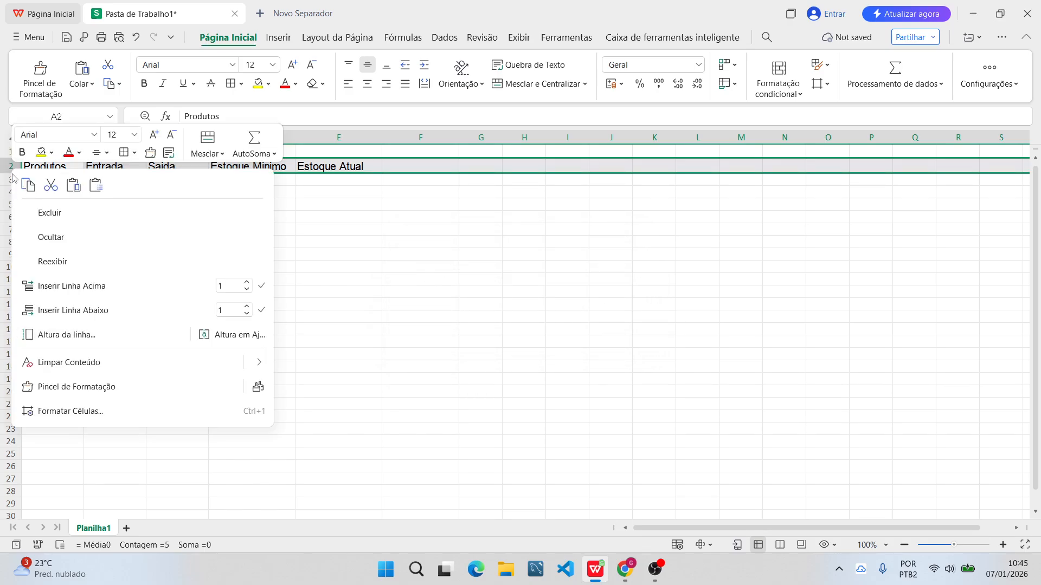
click(139, 334)
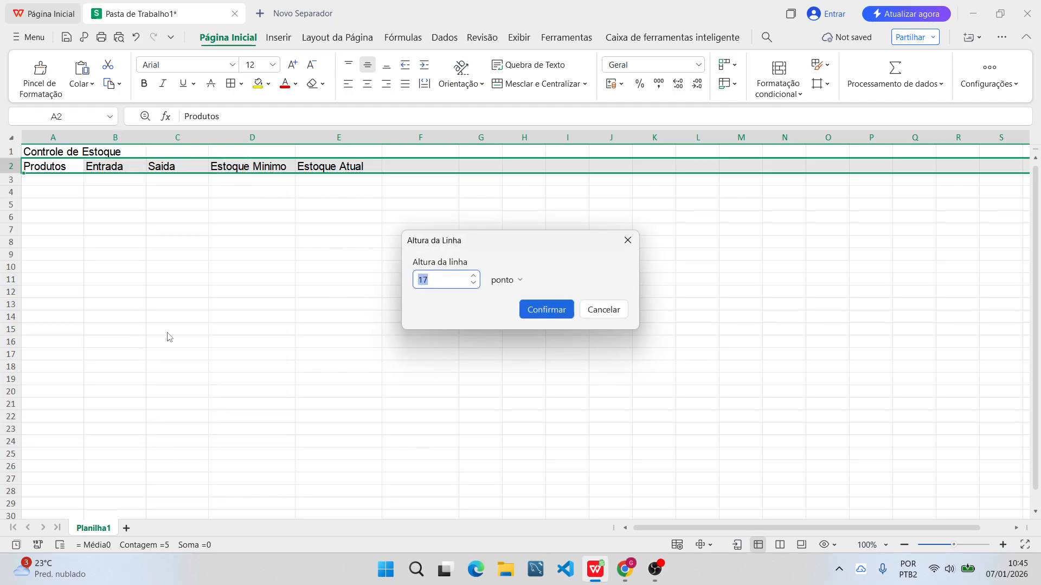
text(20)
key(Return)
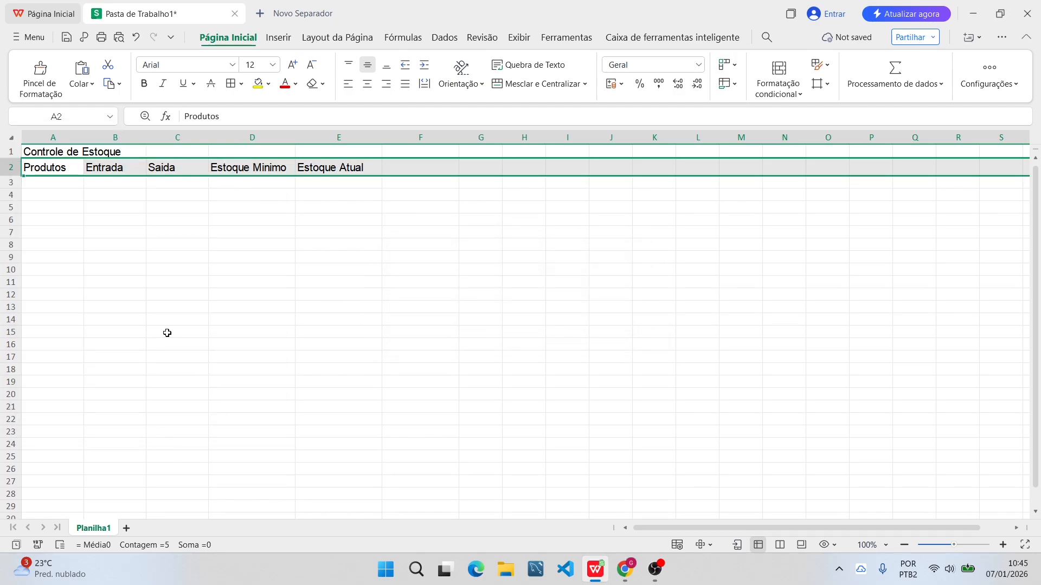
click(115, 232)
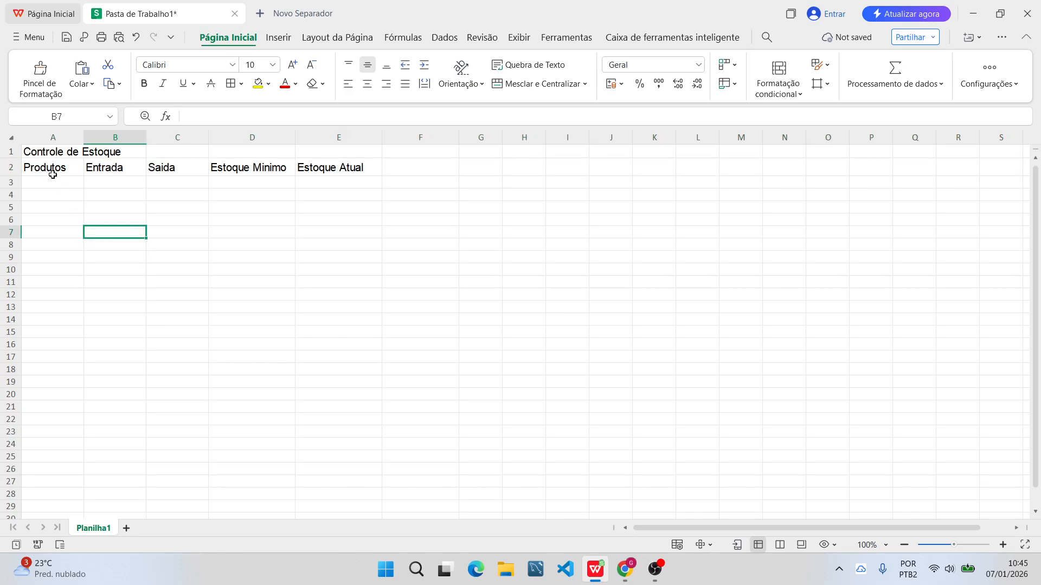
Set the height of row 1, which holds the "Controle de Estoque" title, to 30 points.
click(11, 151)
right_click(11, 152)
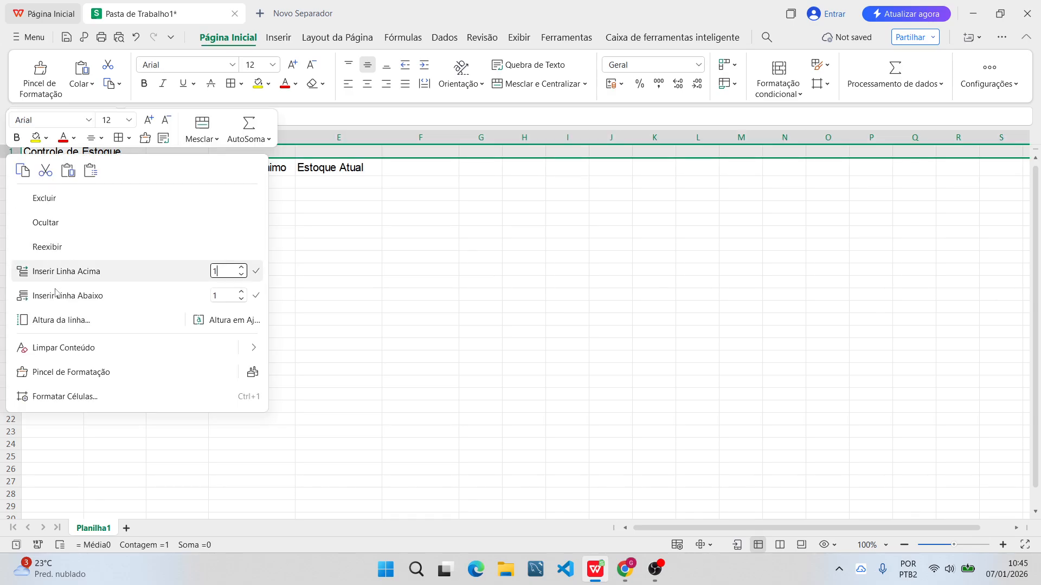
click(78, 321)
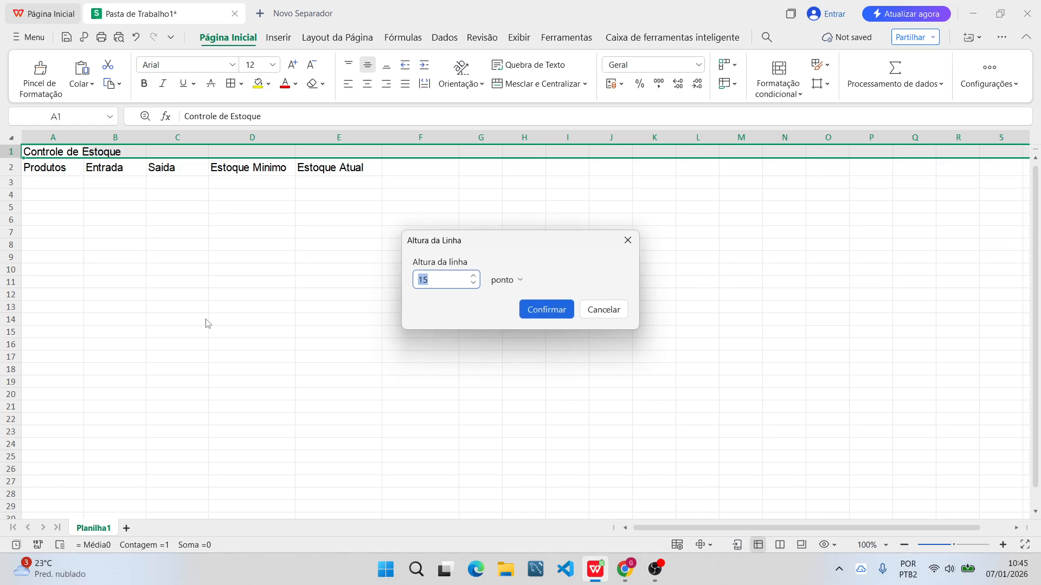
text(30)
key(Return)
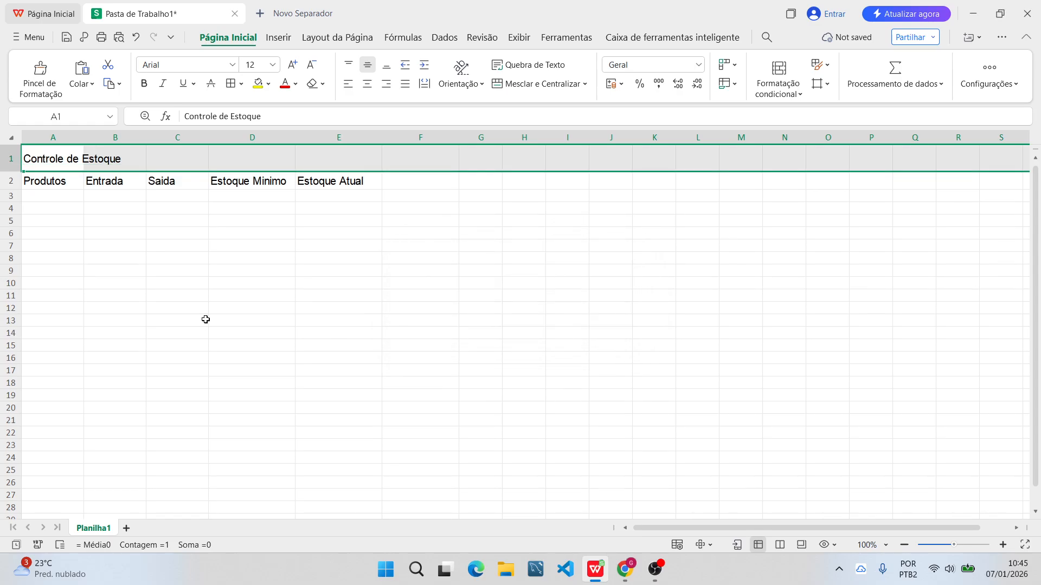
Set the height of title row 1 to 40 points.
right_click(11, 158)
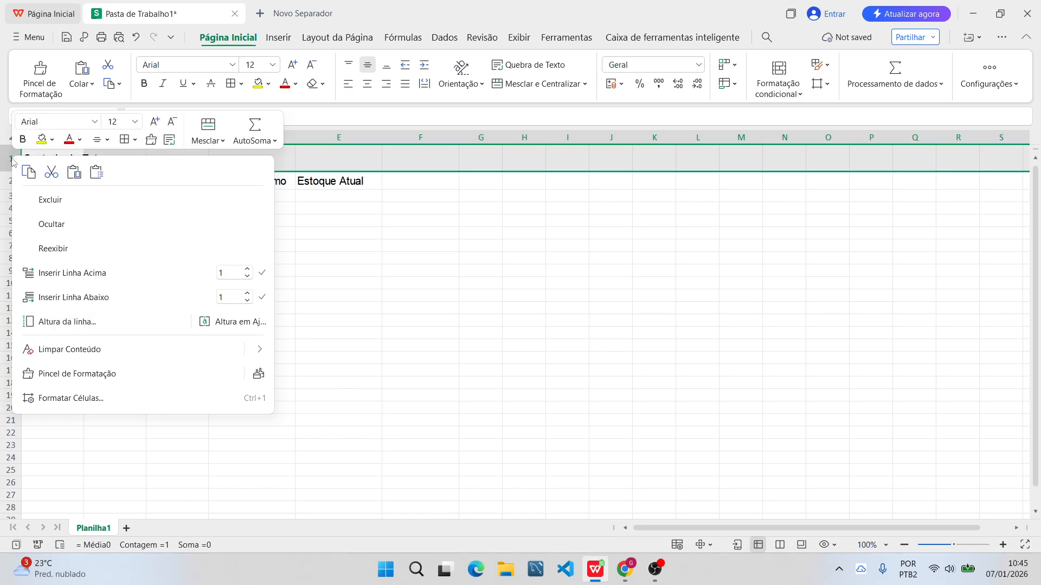
click(78, 324)
text(40)
key(Return)
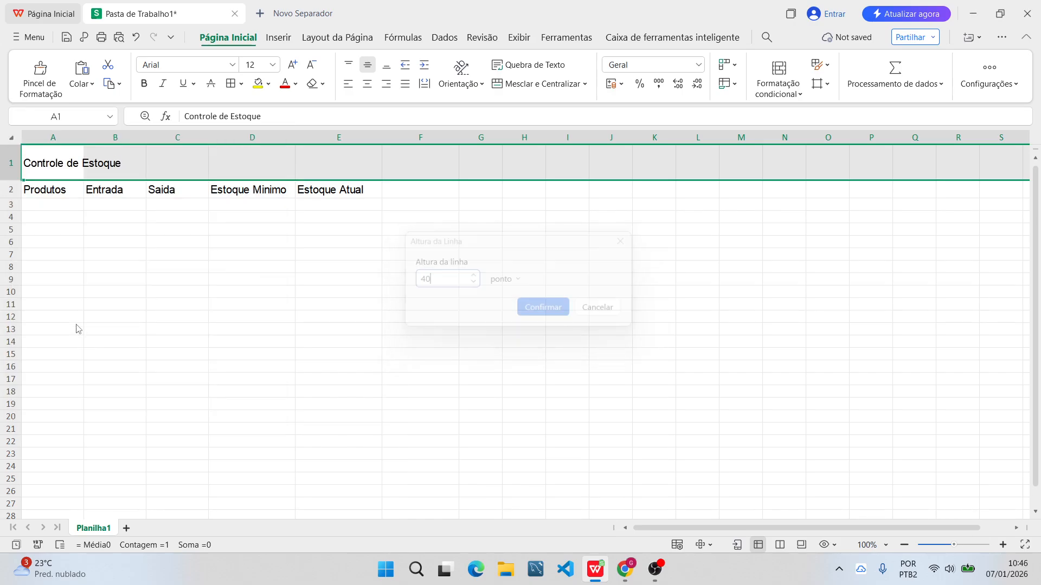
click(81, 228)
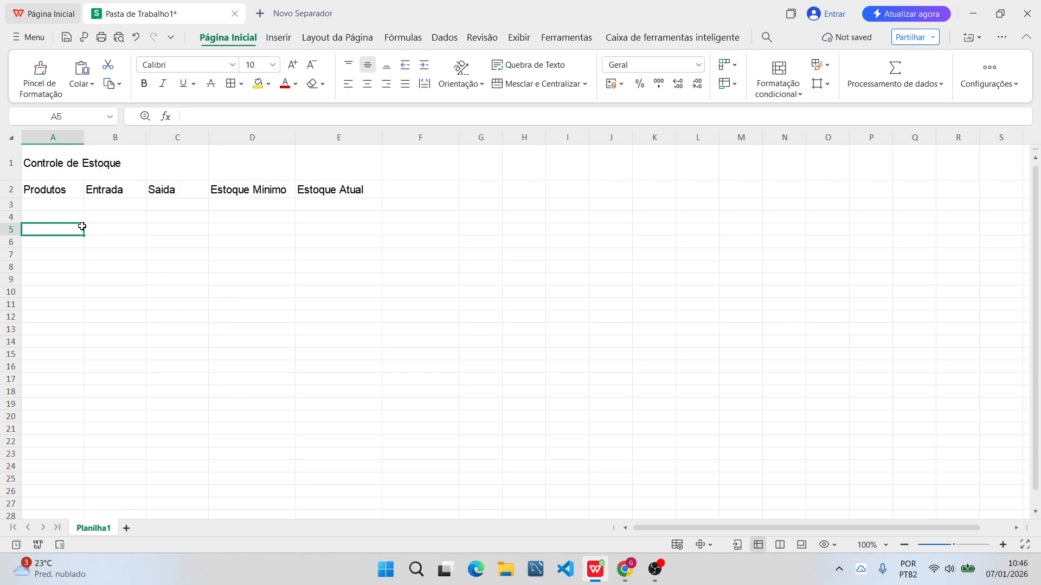
Merge and center cells A1 to E1 so the "Controle de Estoque" title spans all five table columns.
drag(53, 169, 337, 193)
click(313, 252)
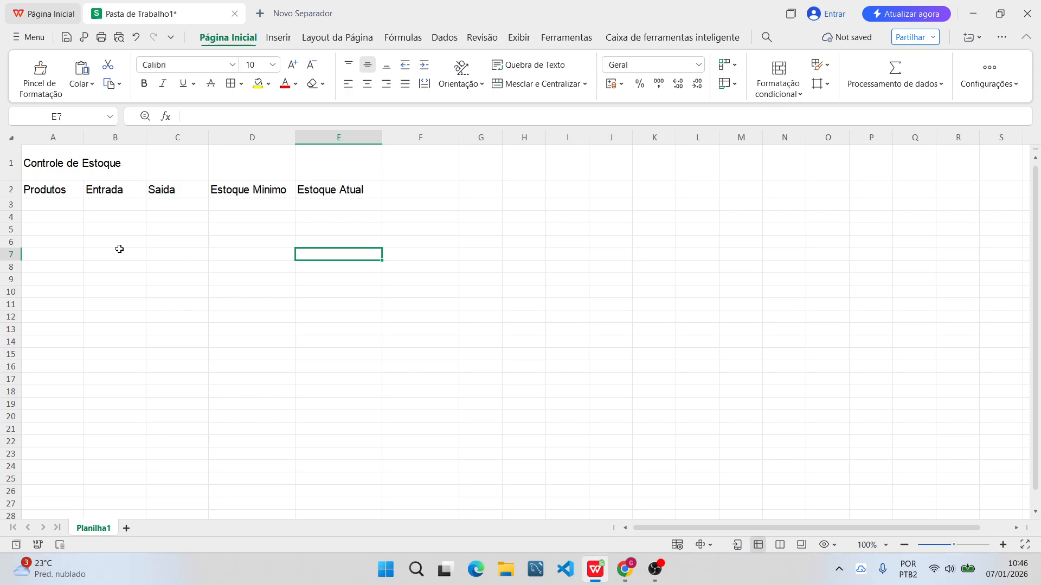
click(49, 175)
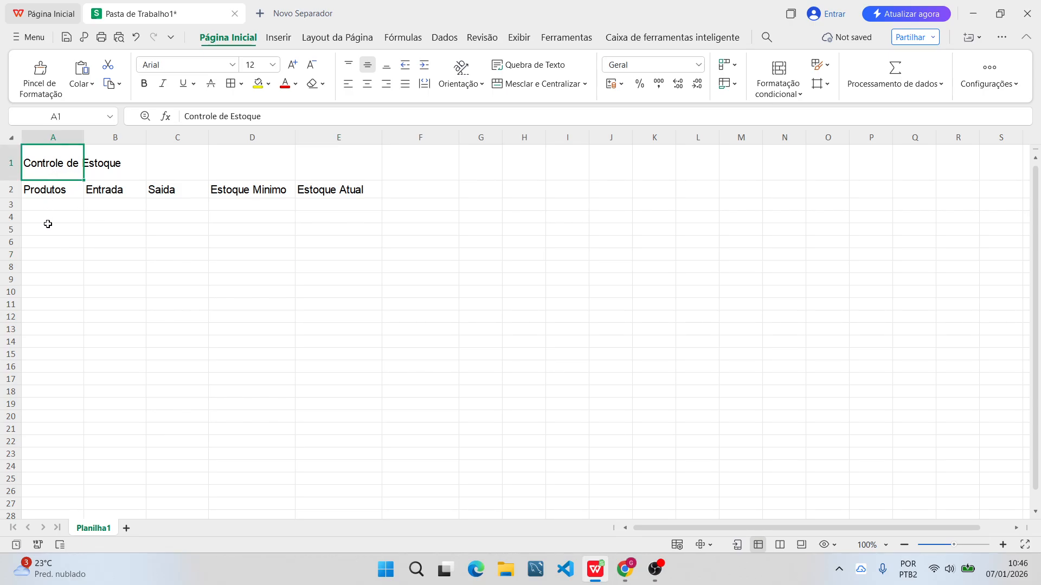
click(51, 217)
drag(61, 165, 303, 164)
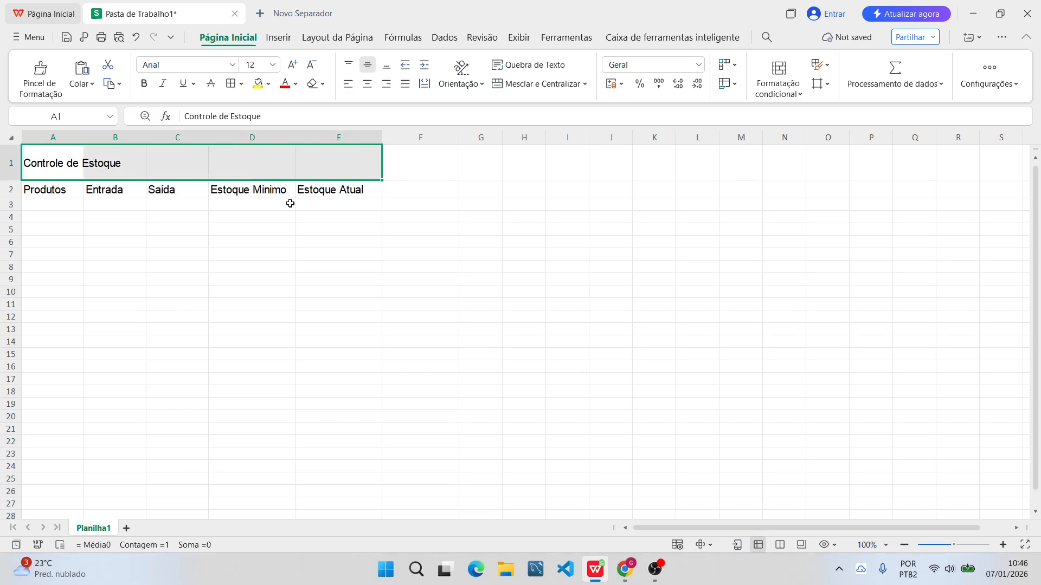
click(87, 238)
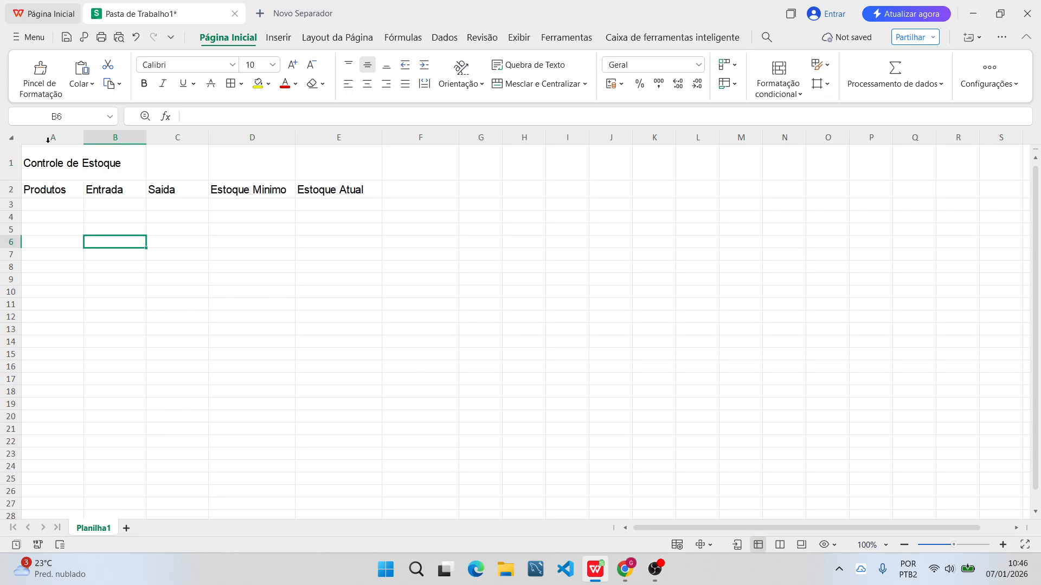
drag(34, 161, 358, 165)
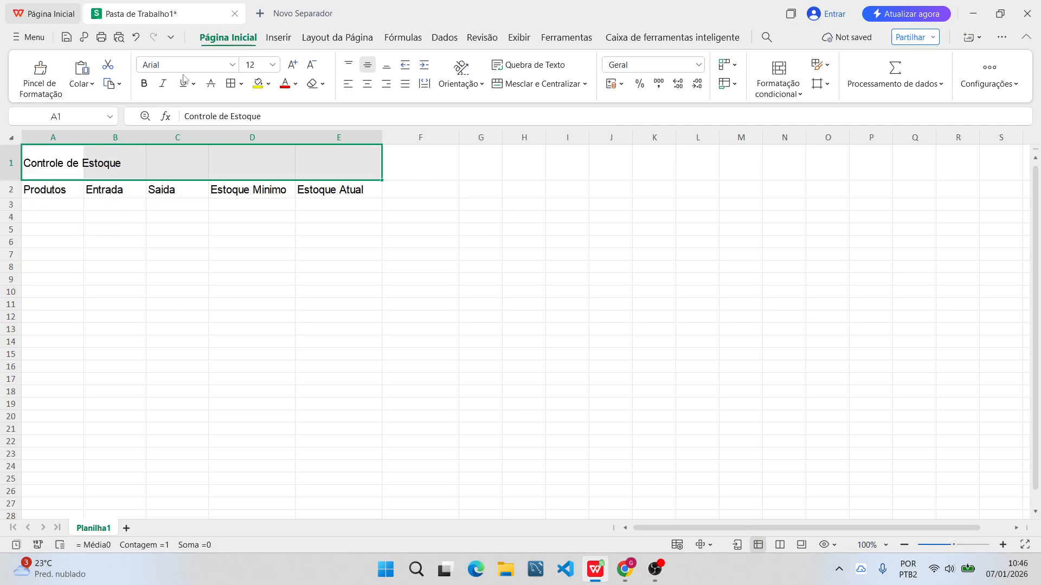
click(542, 84)
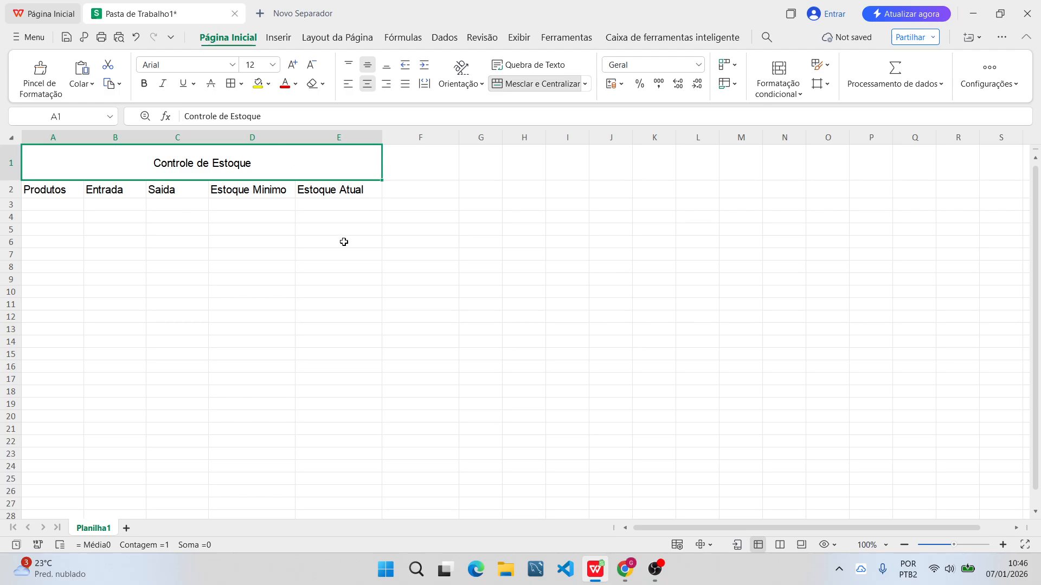
click(116, 219)
Make the merged "Controle de Estoque" title bold and set its font size to 24.
click(78, 176)
click(145, 84)
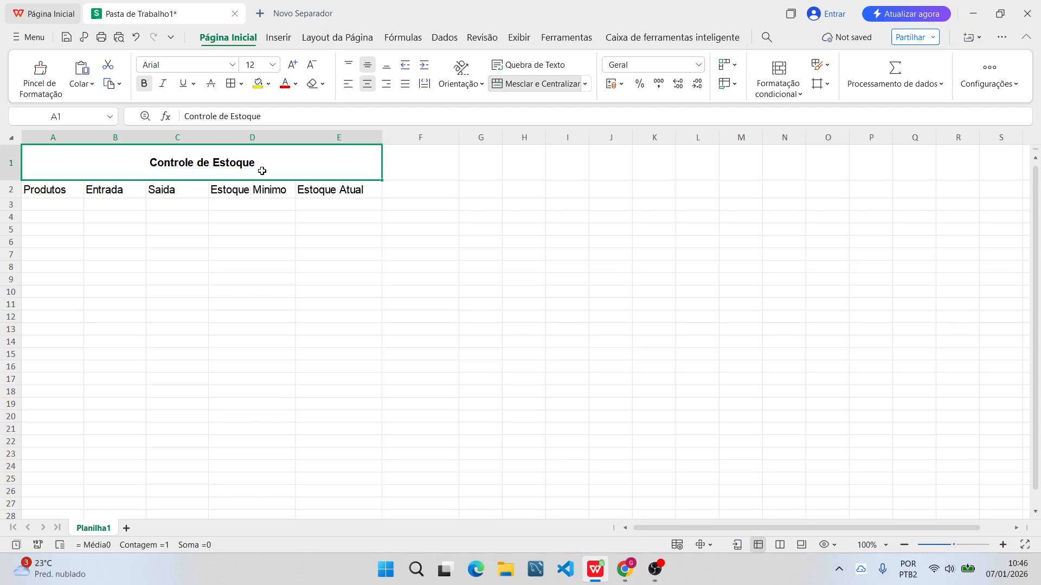
click(273, 64)
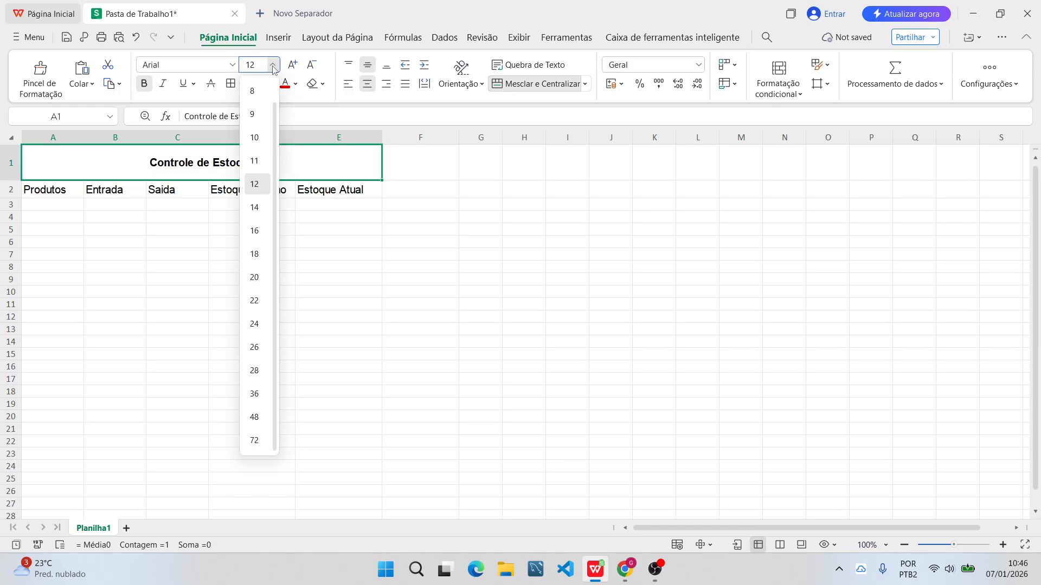
click(254, 325)
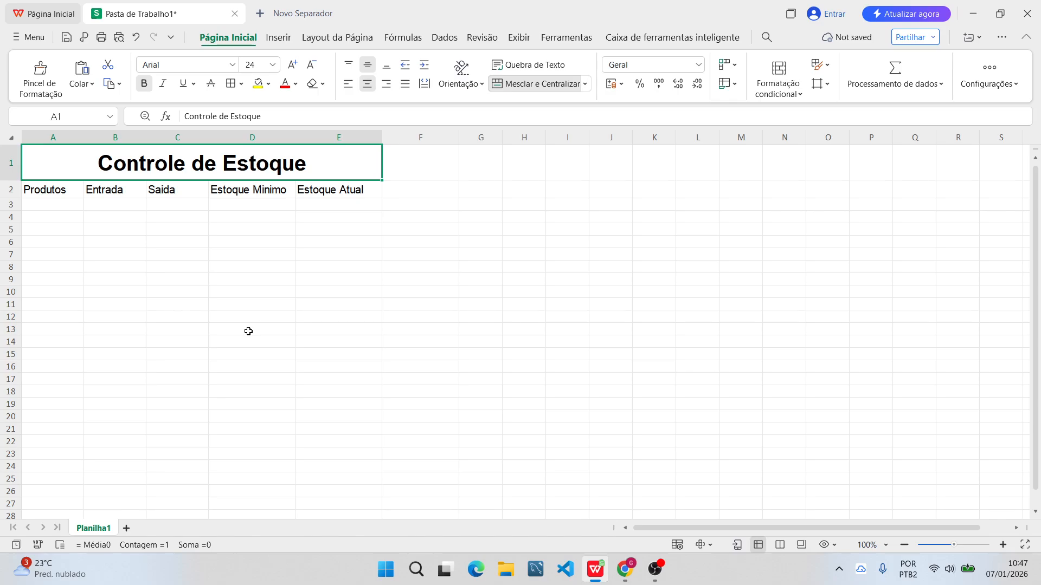
click(215, 252)
Center the column headers horizontally in cells A2 to E2, from "Produtos" to "Estoque Atual".
drag(61, 173, 355, 187)
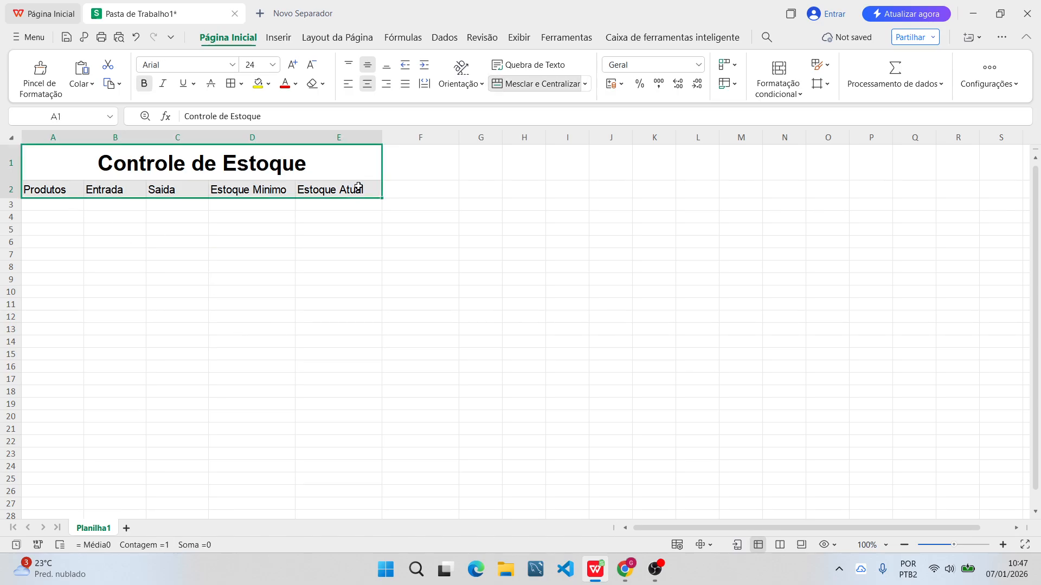
click(92, 228)
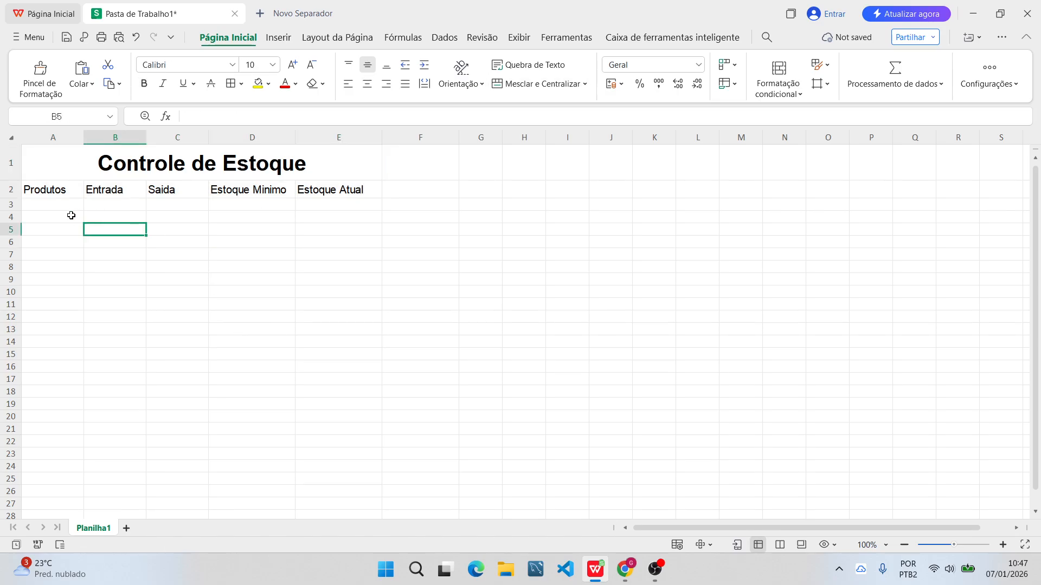
click(44, 189)
click(77, 219)
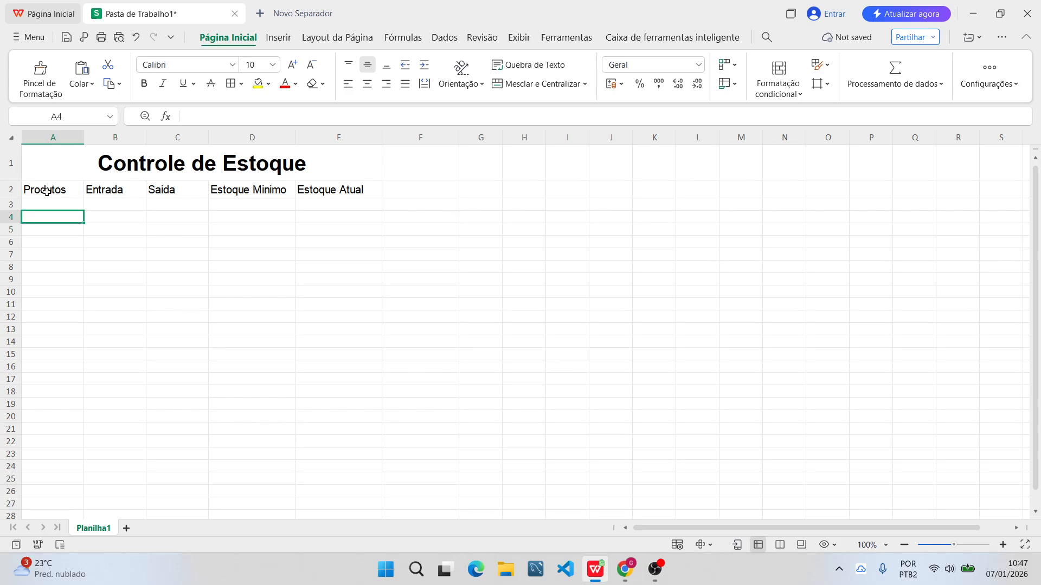
click(317, 252)
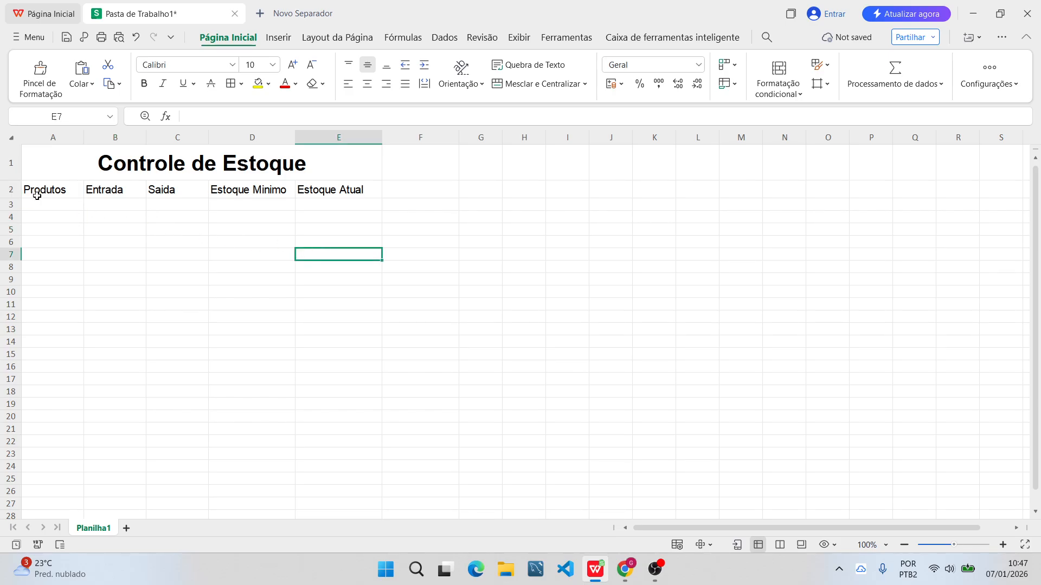
drag(29, 188, 336, 189)
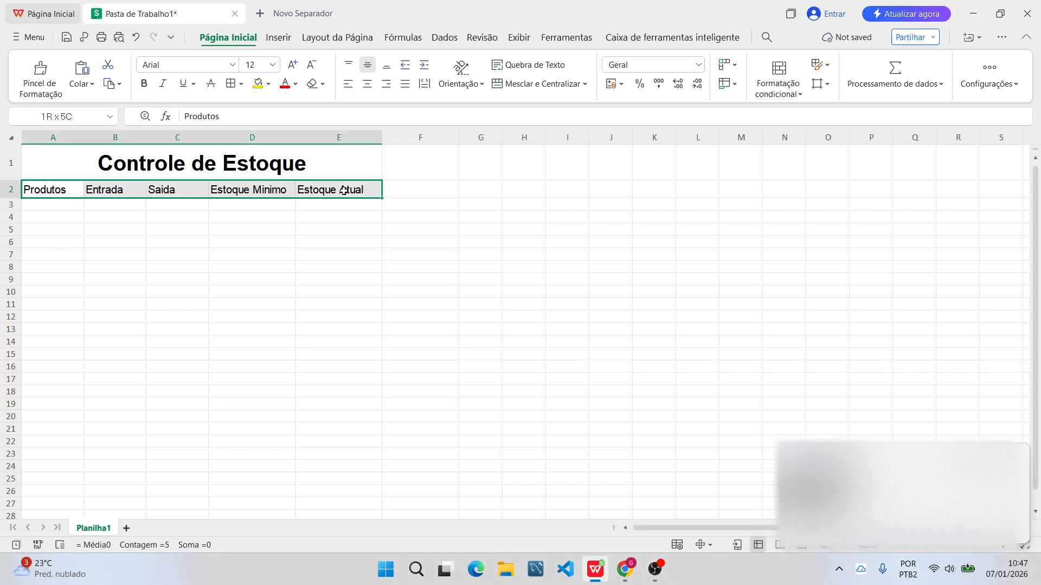
click(367, 85)
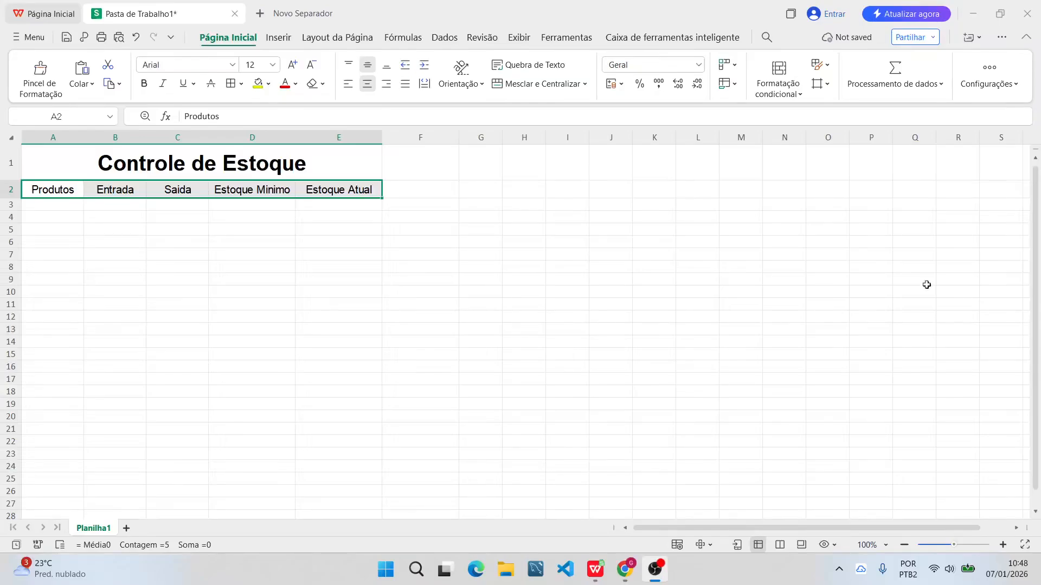
click(76, 242)
Enter the products "Impressora" in A3 and "Mouse" in A4 under "Produtos".
double_click(41, 207)
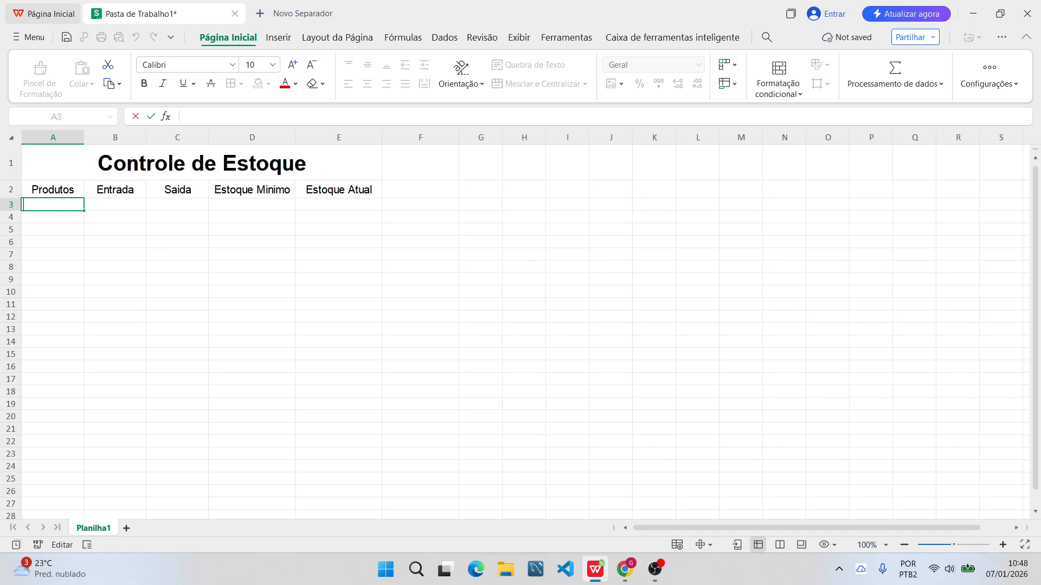
key(alt+Tab)
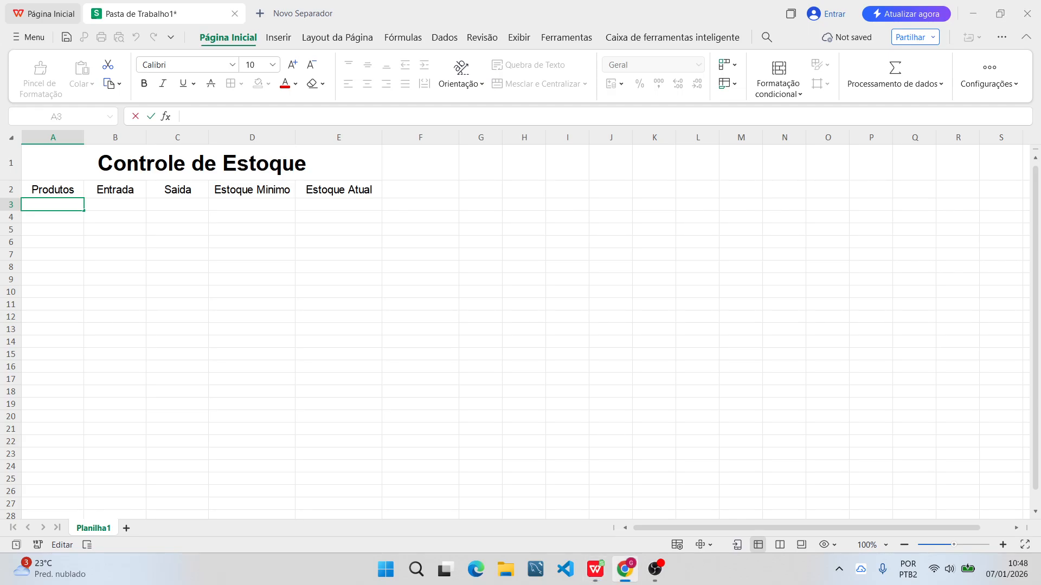
click(72, 207)
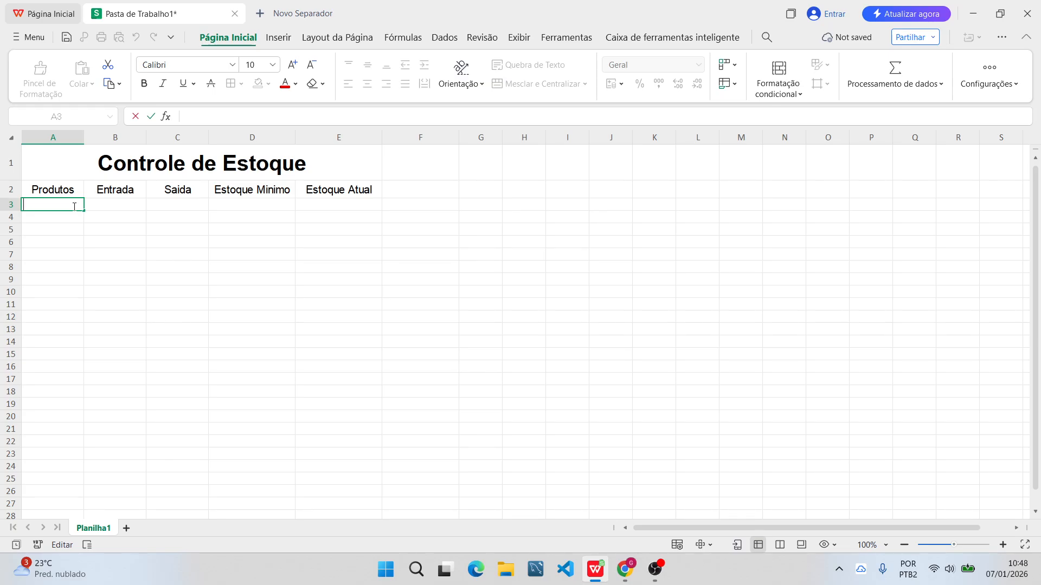
text(Imp)
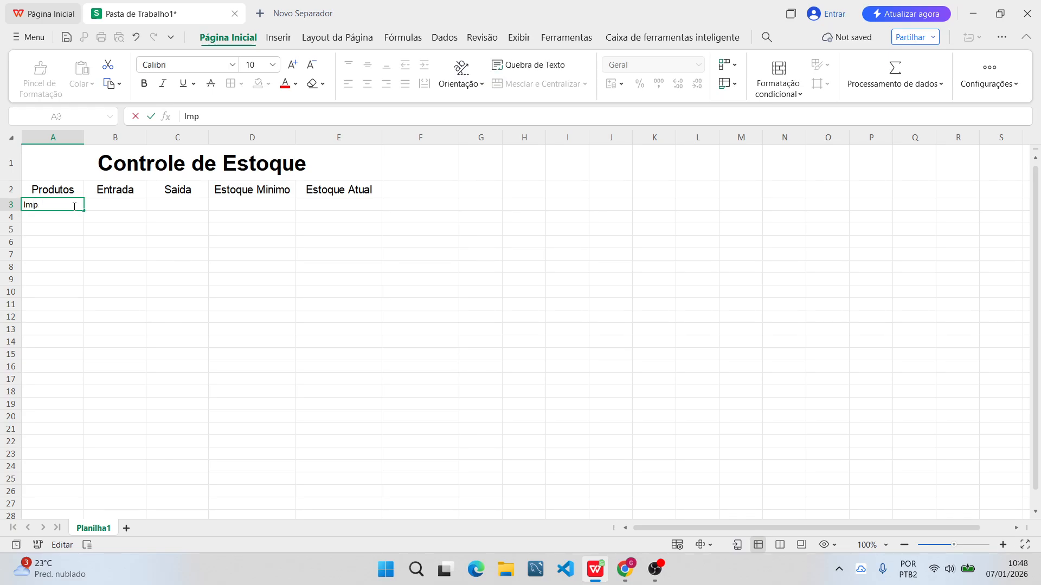
text(ressora)
key(Return)
text(Mouse)
key(Return)
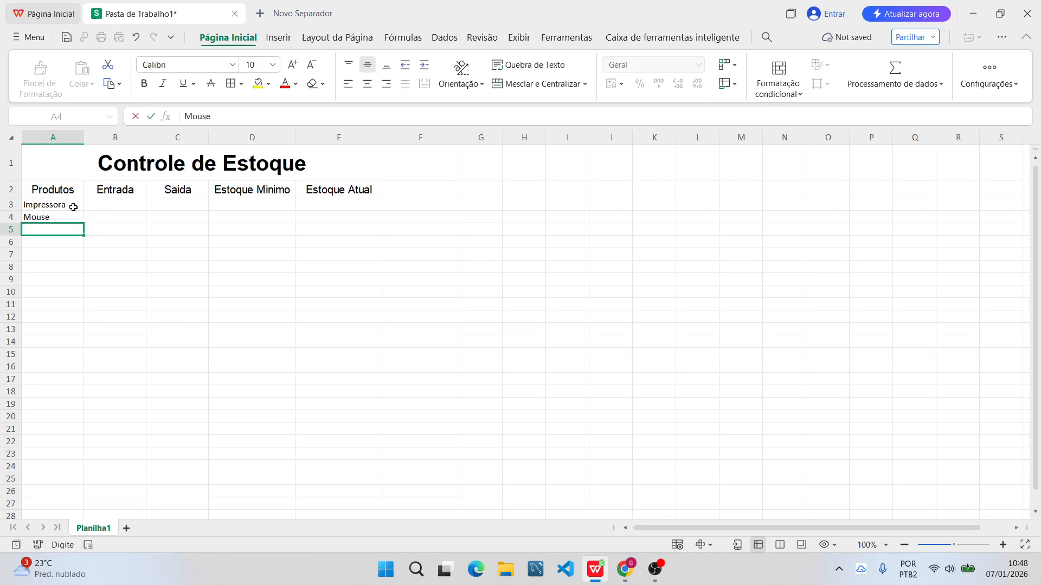
Enter the products "Teclado" in A5, "Caixa de Som" in A6 and "Roteador" in A7.
text(Teclado)
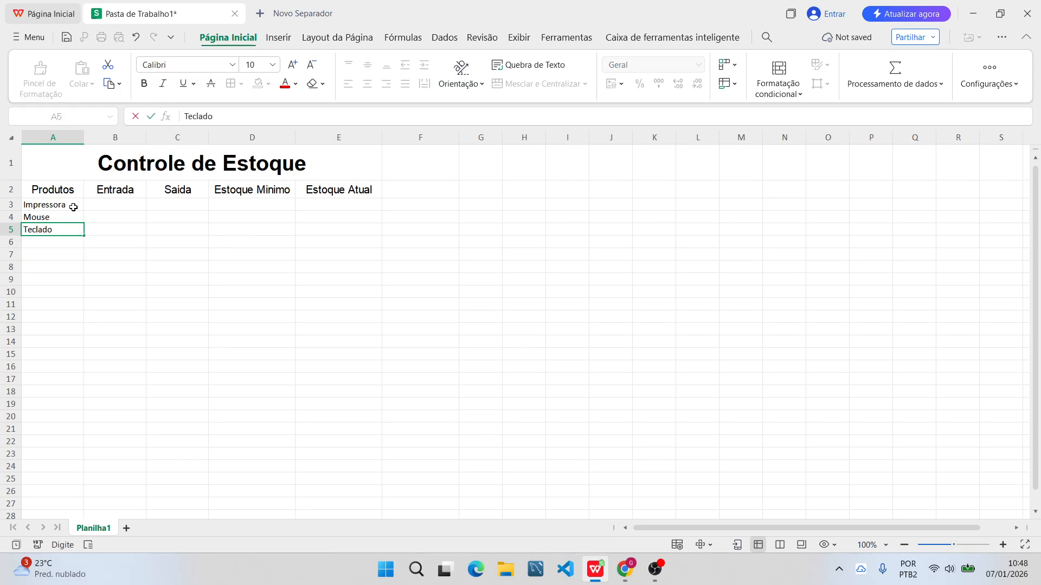
key(Return)
text(Caixa de)
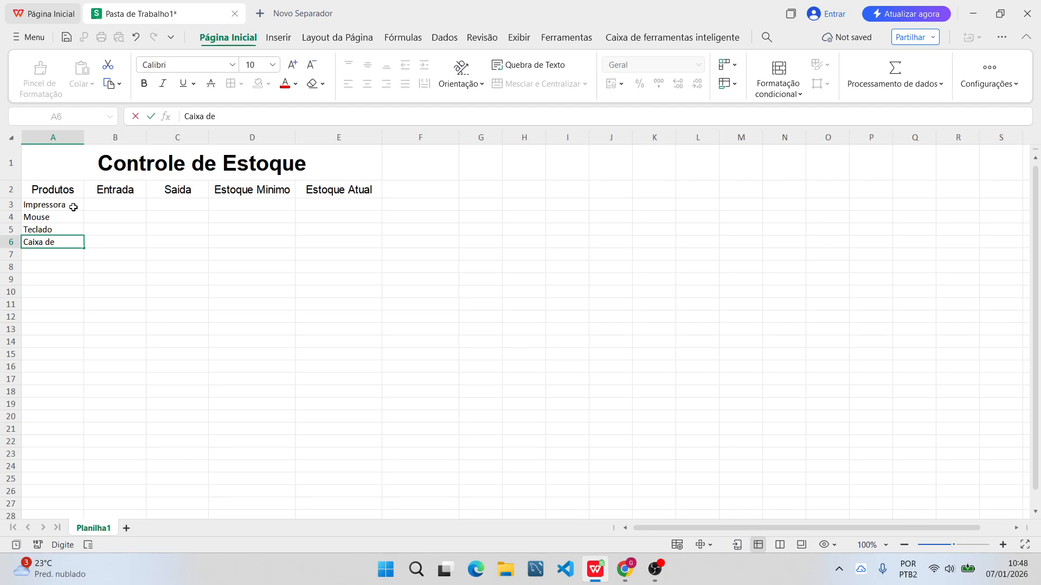
text( Som)
key(Return)
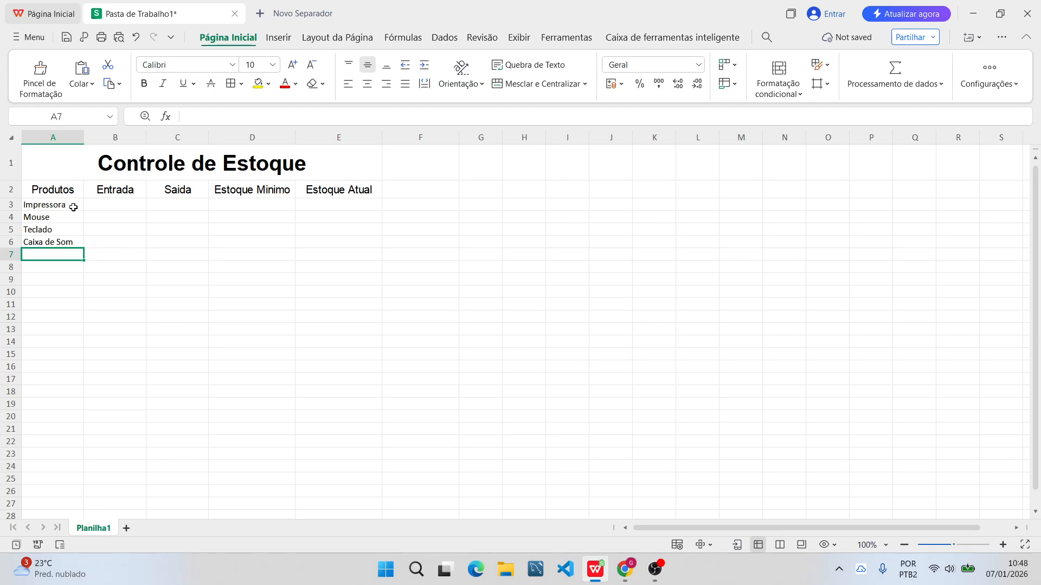
text(Roteador)
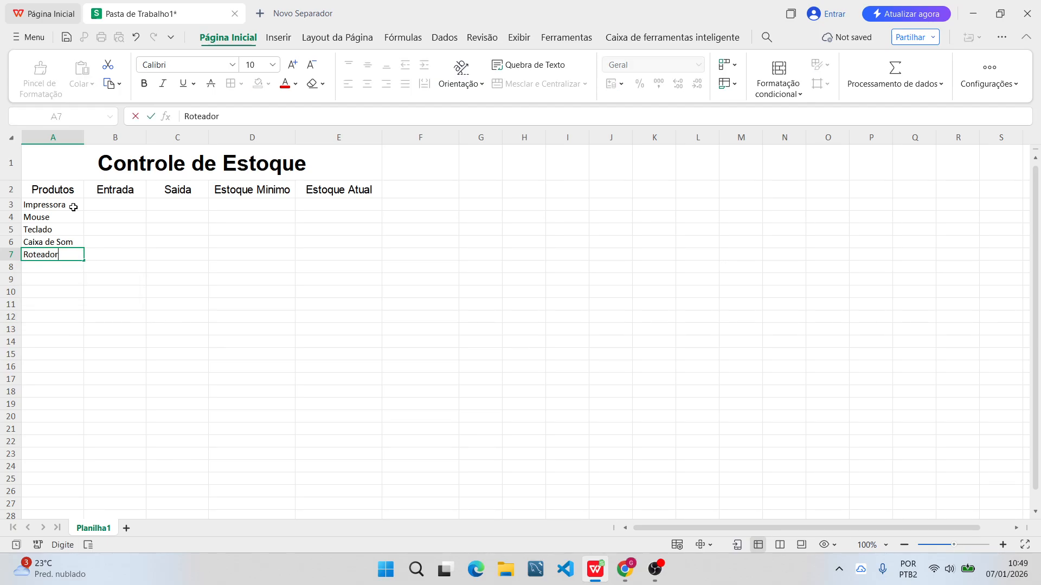
key(Return)
Format the product cells A3 to A8 in Arial with font size 11.
click(73, 208)
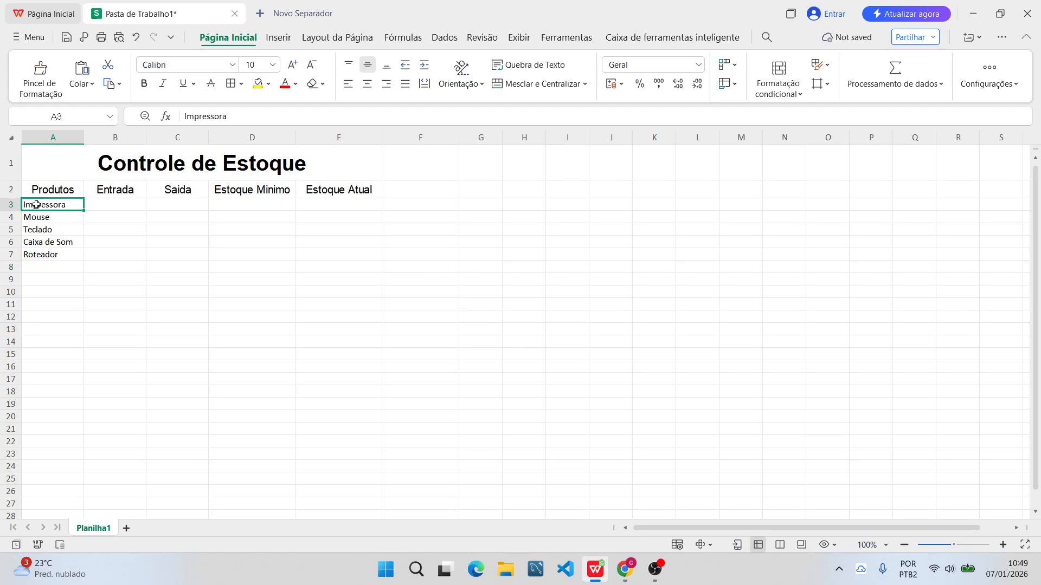
drag(41, 206, 63, 256)
click(94, 287)
drag(41, 203, 54, 266)
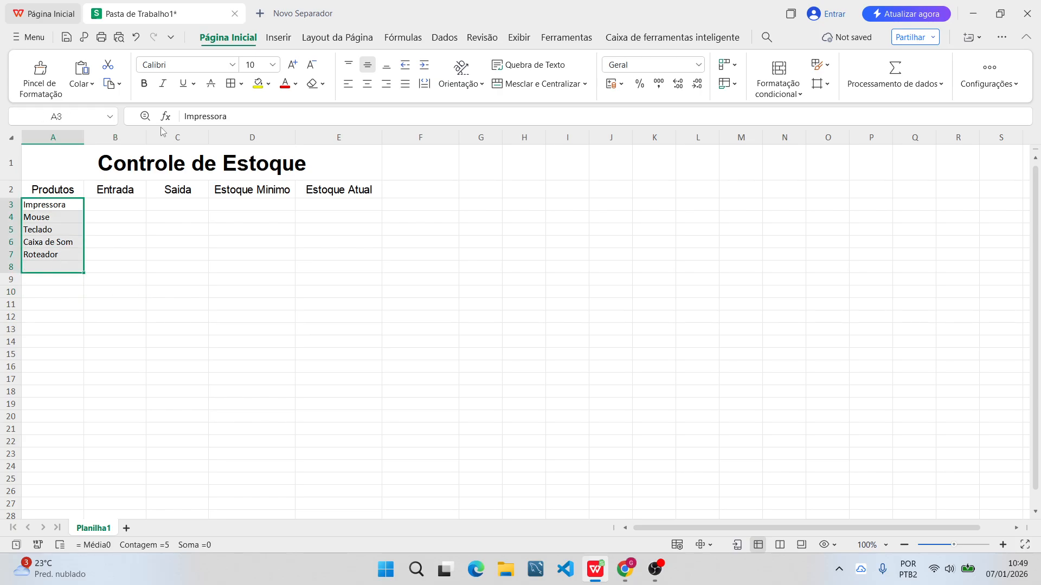
click(232, 65)
click(187, 135)
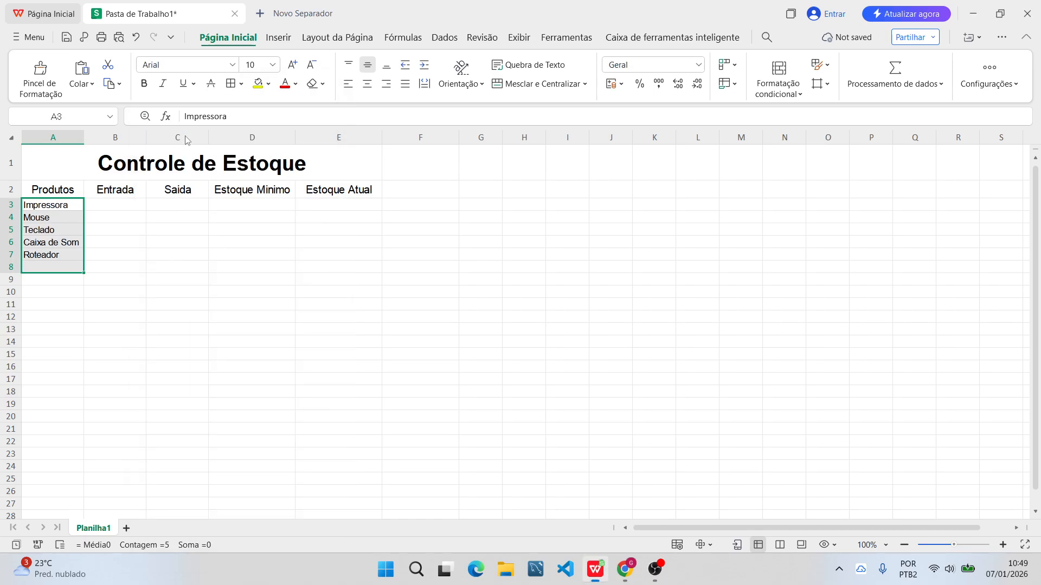
click(255, 66)
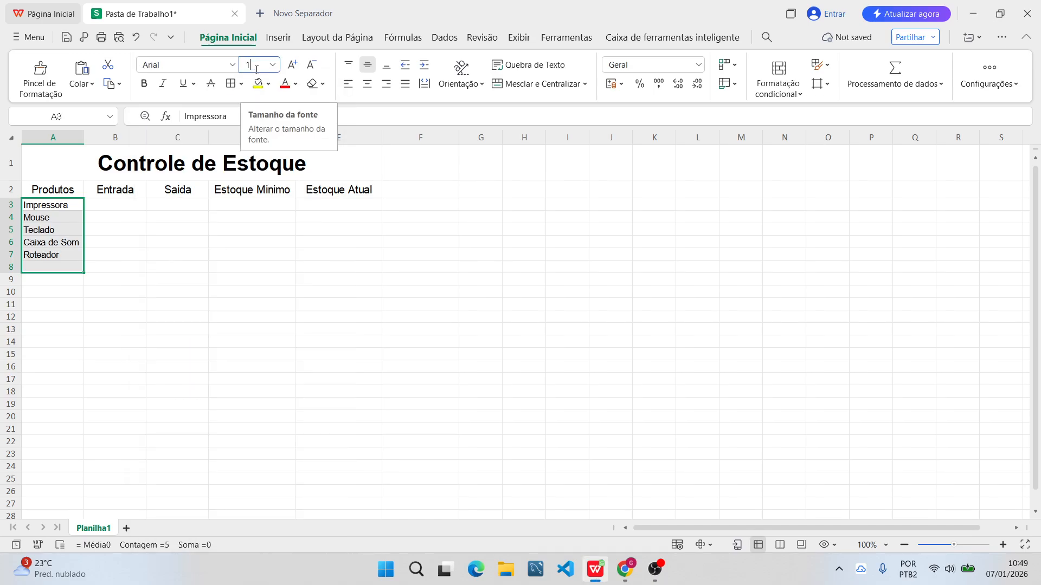
text(11)
key(Return)
click(142, 342)
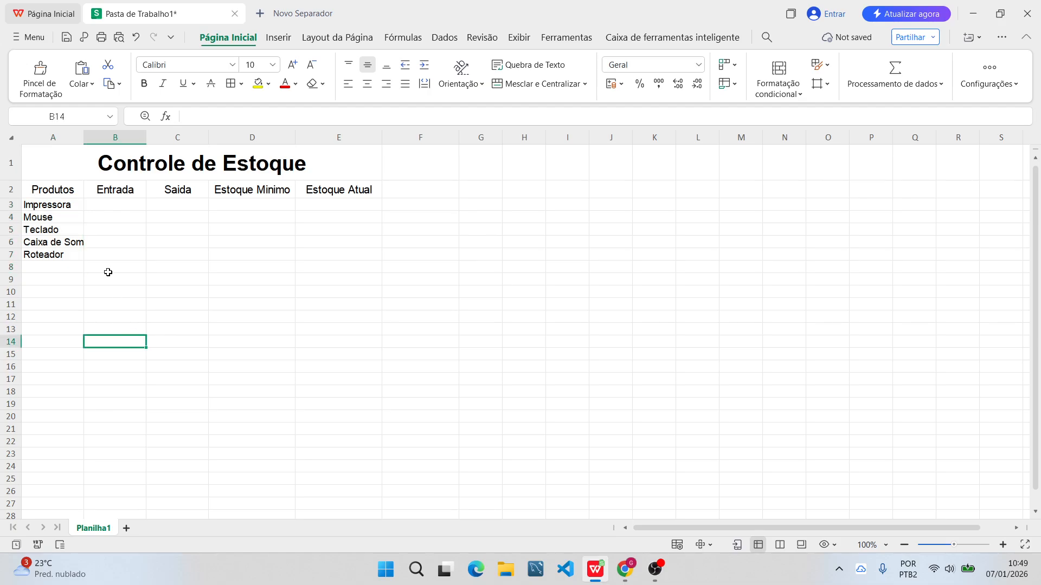
click(77, 241)
click(31, 187)
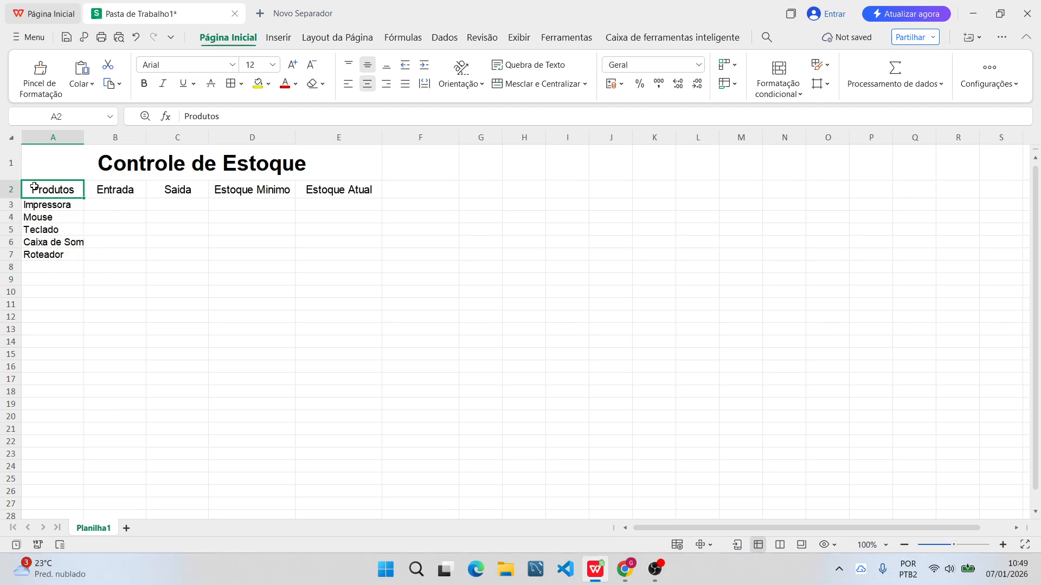
click(51, 137)
click(117, 241)
click(60, 245)
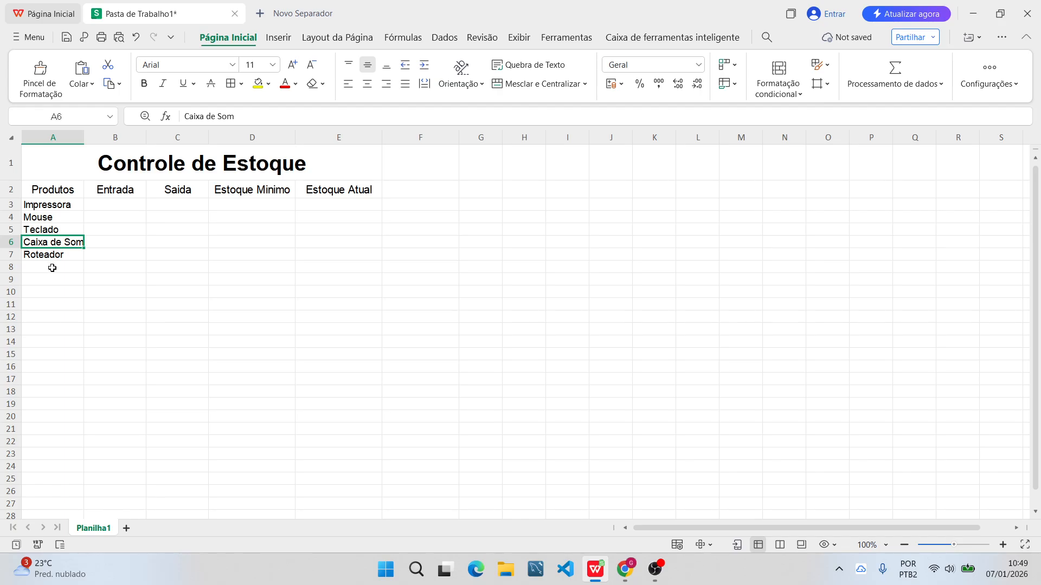
click(50, 266)
click(76, 240)
drag(50, 204, 60, 258)
click(147, 238)
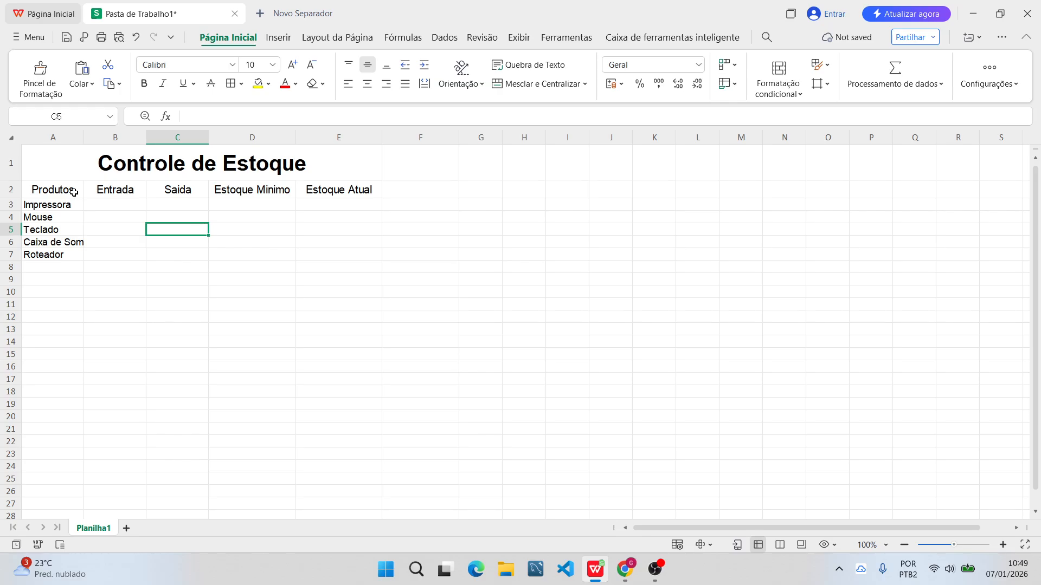
Set the width of column A, which holds the products, to 14 characters.
click(52, 143)
right_click(52, 144)
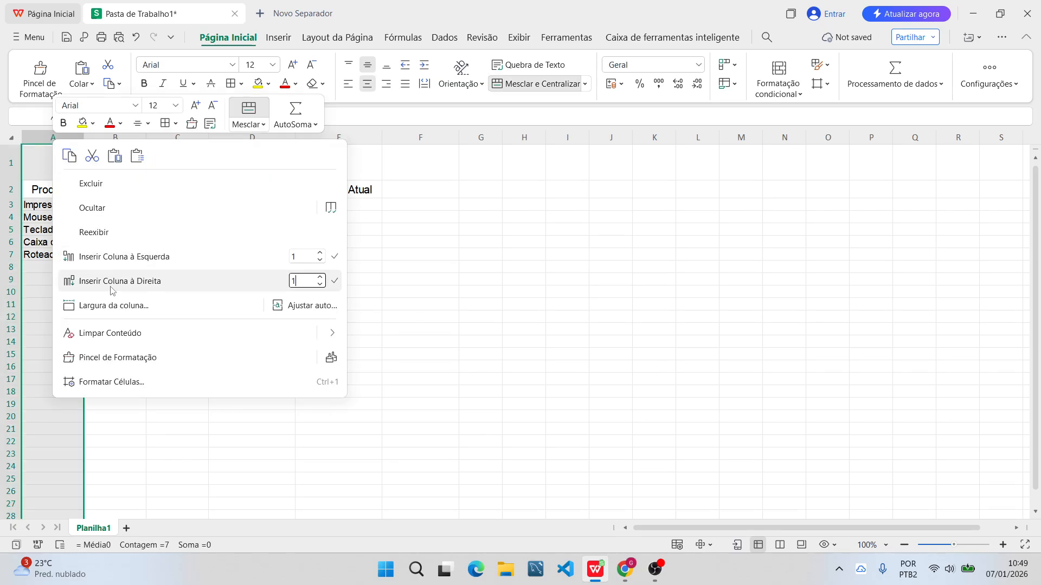
click(119, 306)
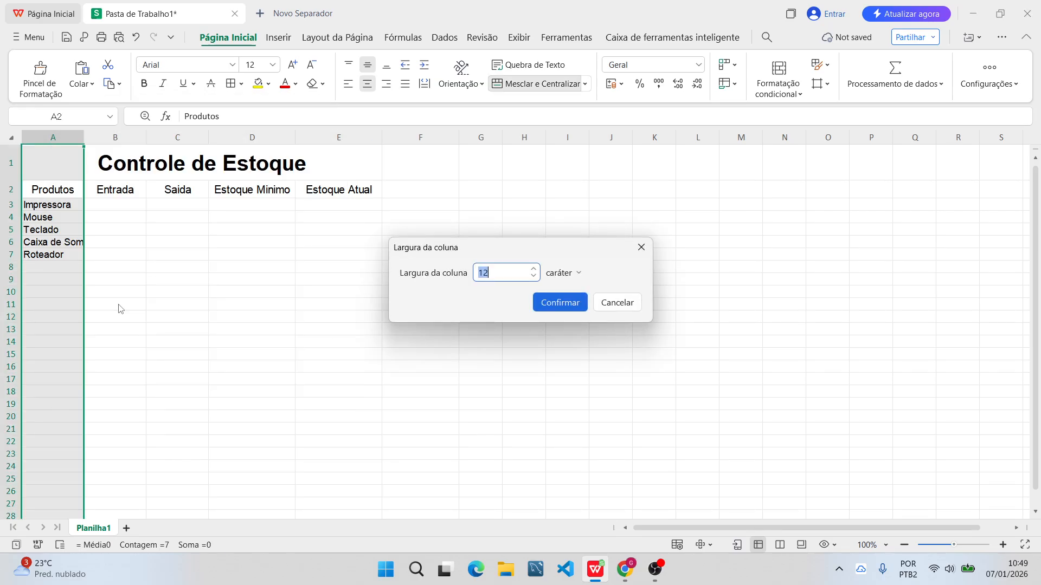
text(14)
key(Return)
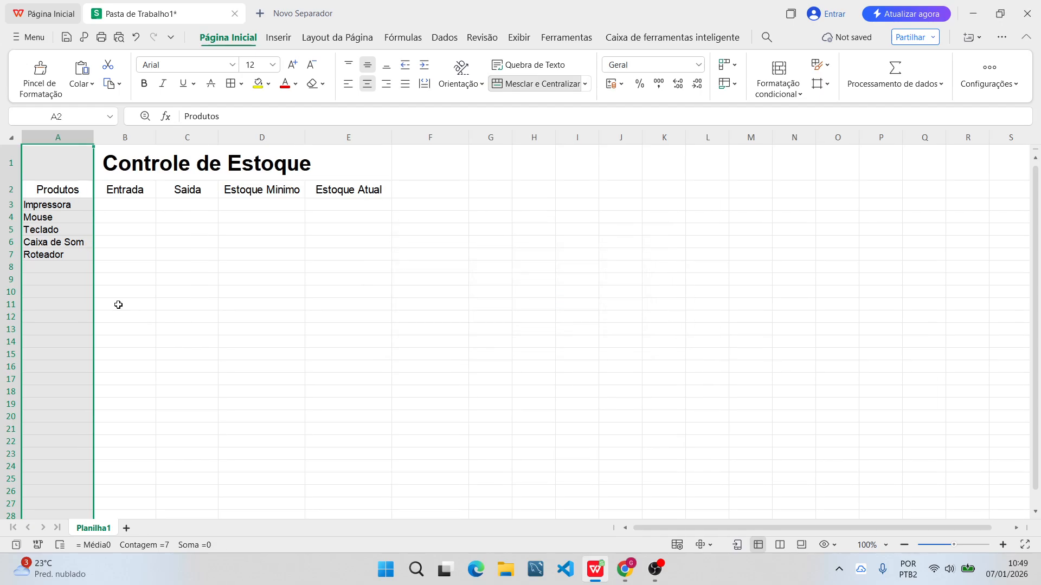
click(152, 258)
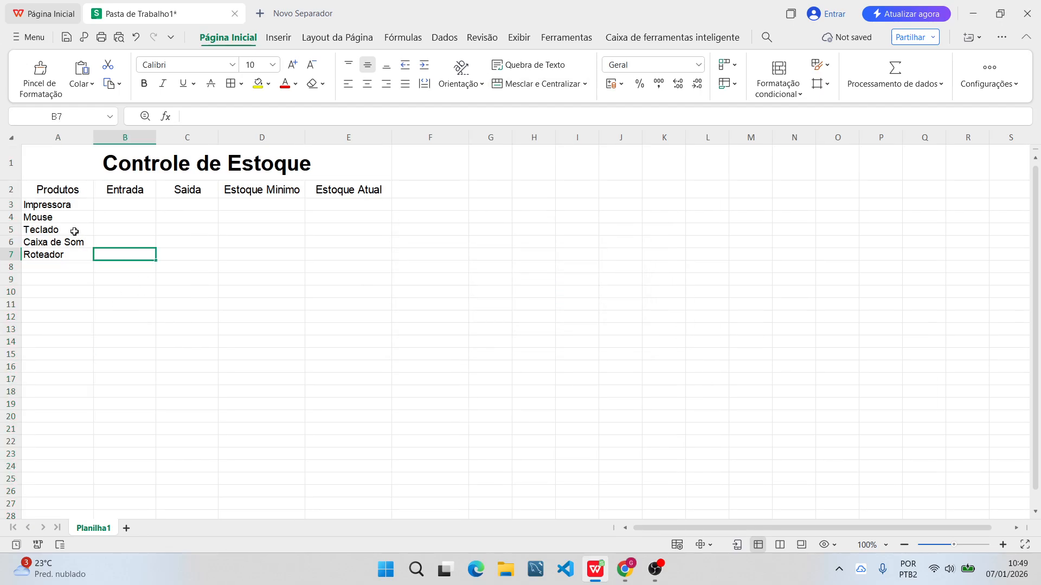
drag(46, 191, 374, 189)
click(148, 281)
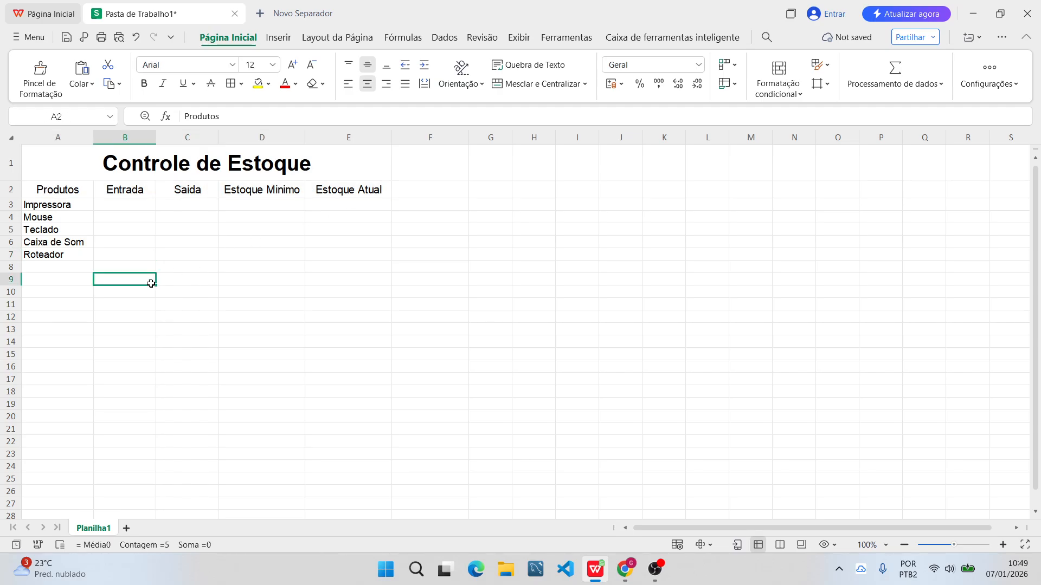
drag(47, 191, 378, 189)
click(239, 283)
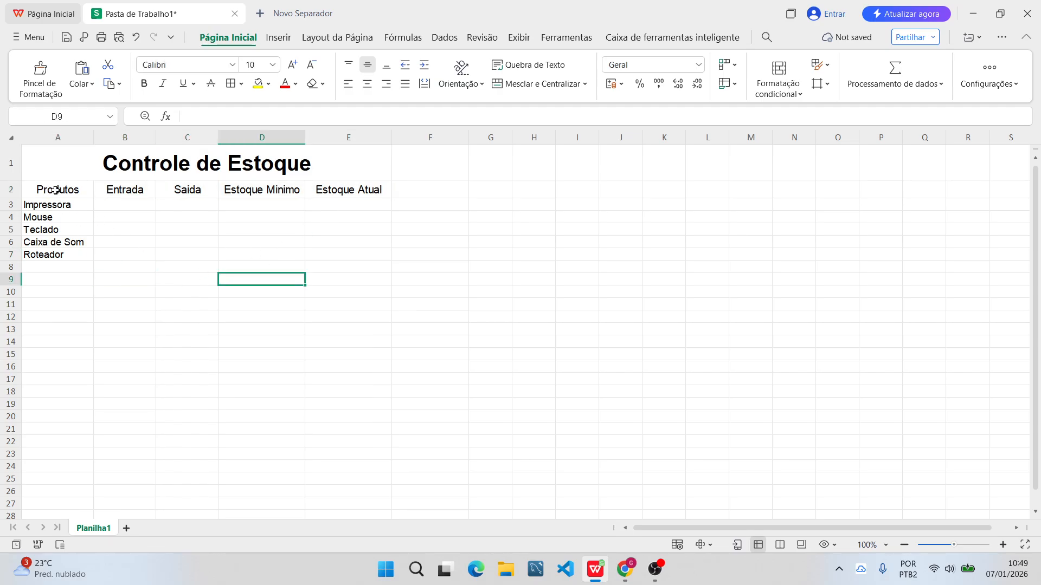
drag(33, 187, 361, 189)
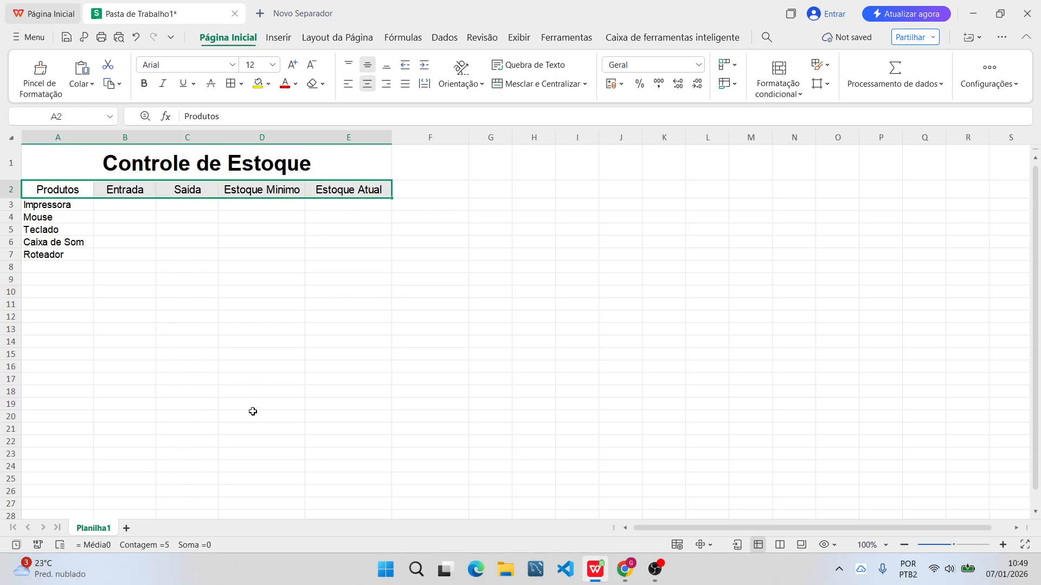
click(113, 281)
Fill the column header cells A2 to E2 with a light blue theme color.
drag(42, 188, 355, 192)
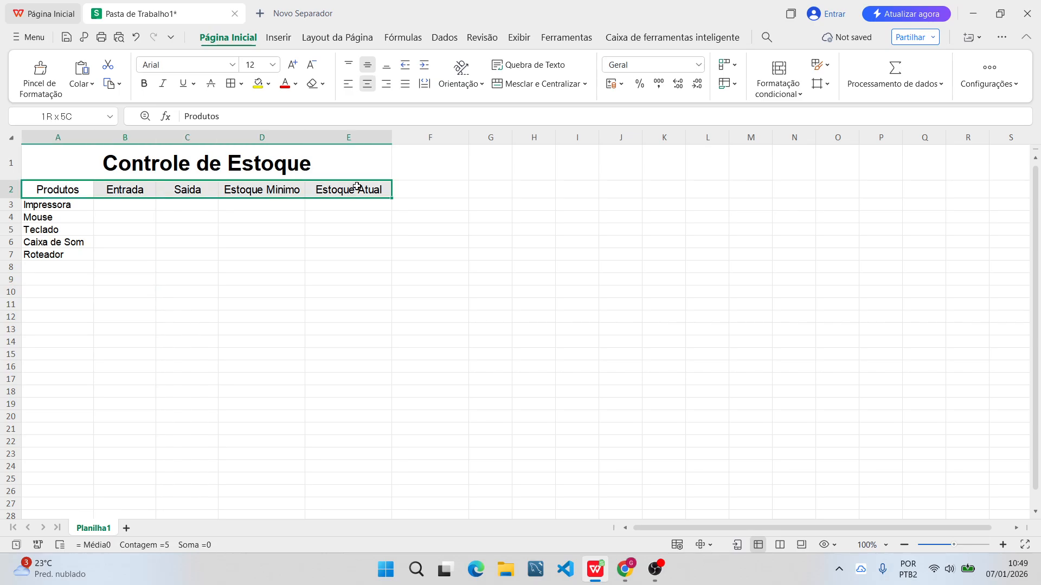
click(275, 39)
click(224, 39)
click(269, 85)
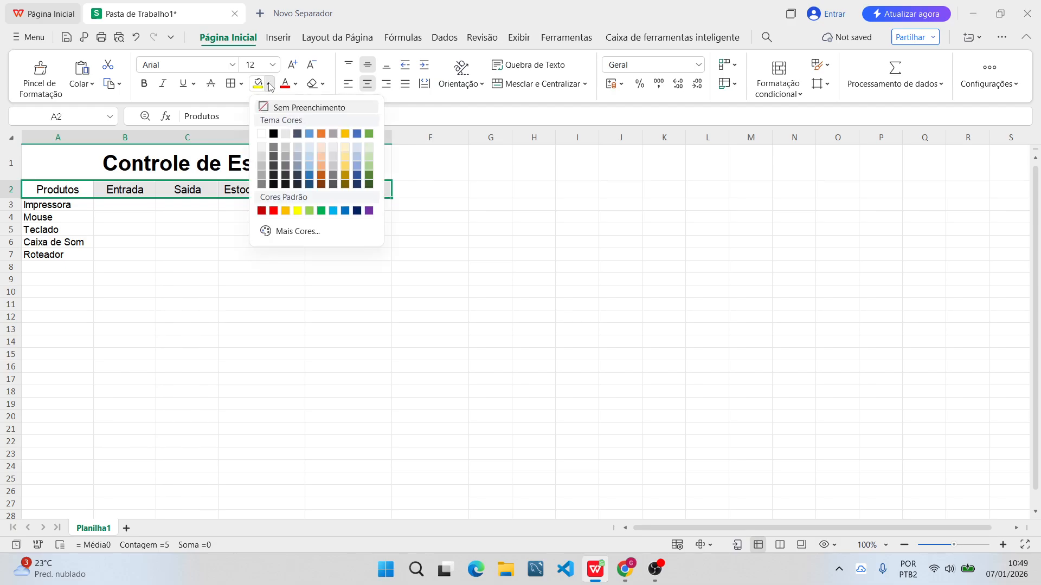
click(310, 157)
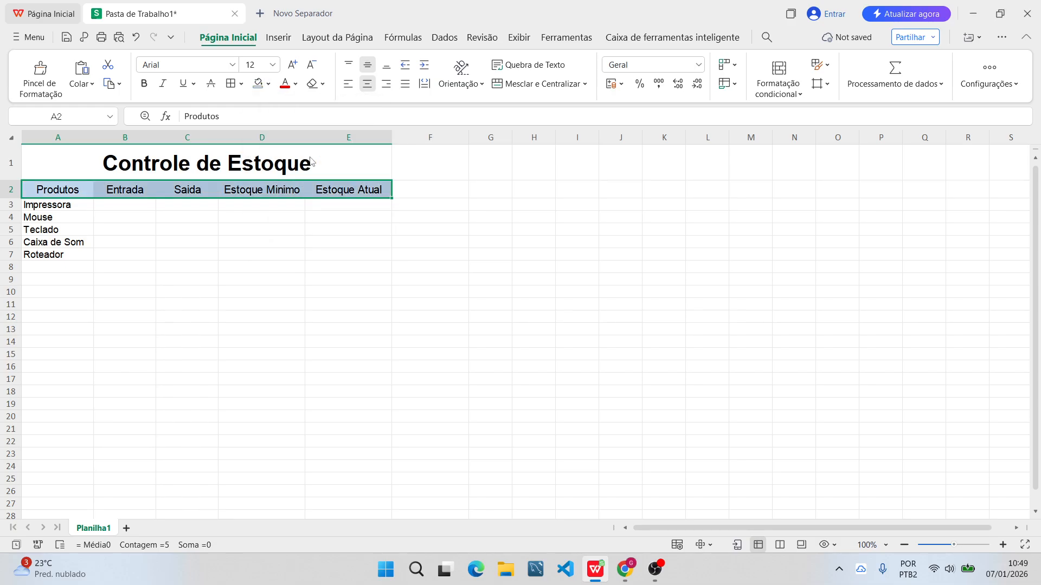
click(272, 268)
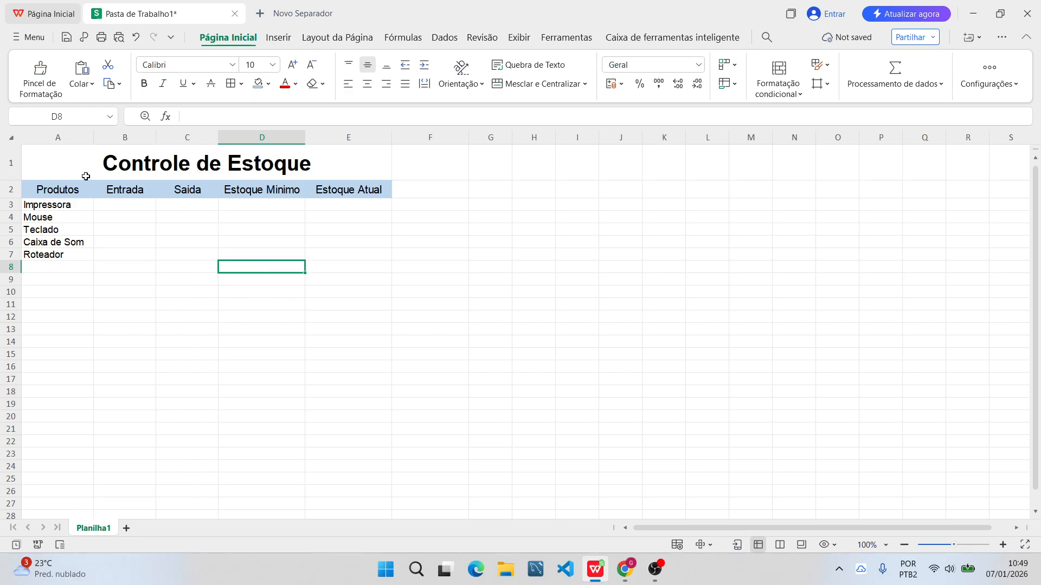
Fill the merged "Controle de Estoque" title cell with a light gray theme color.
click(59, 164)
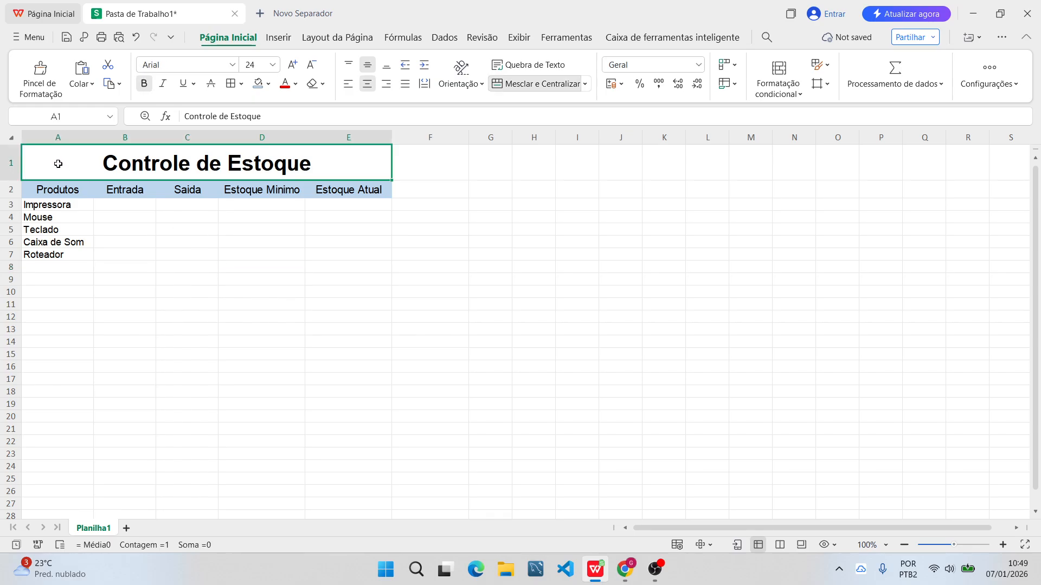
click(268, 84)
click(264, 162)
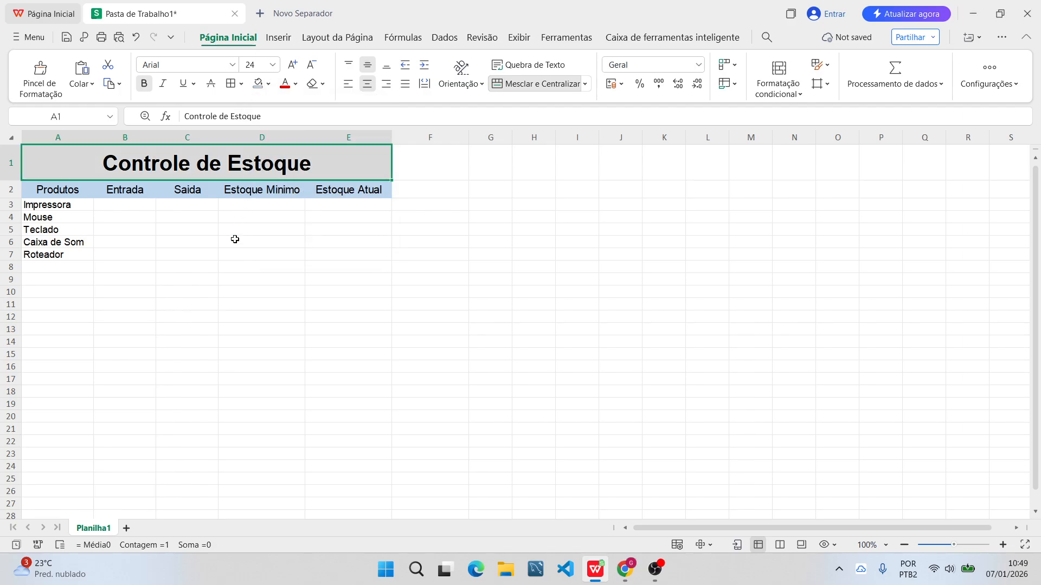
click(226, 274)
click(126, 245)
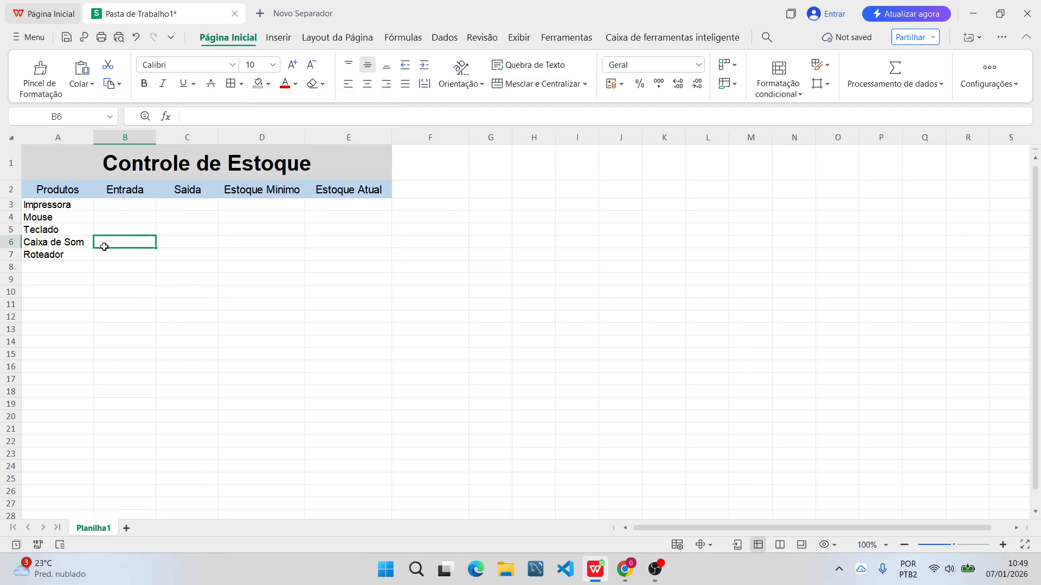
click(69, 207)
click(119, 207)
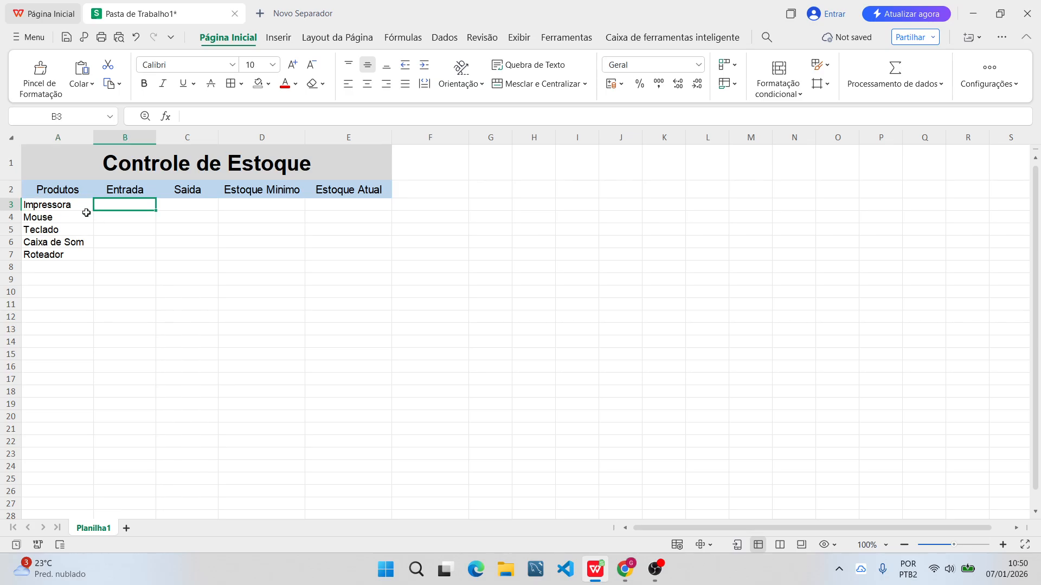
drag(126, 211, 124, 223)
click(124, 228)
double_click(130, 206)
click(129, 231)
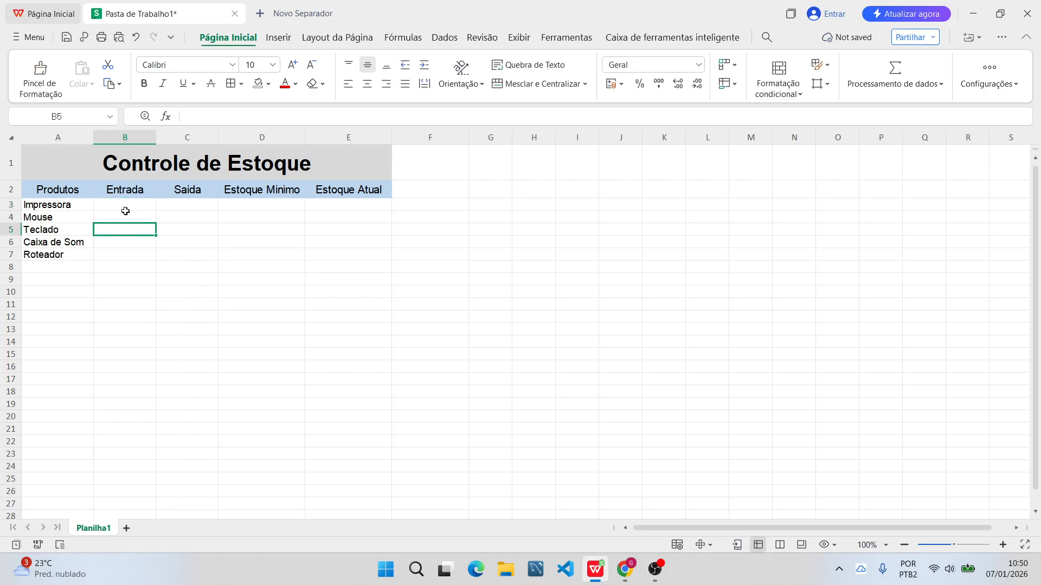
Enter the "Entrada" quantities 100, 50, 25, 10 and 3 in cells B3 to B7.
click(126, 208)
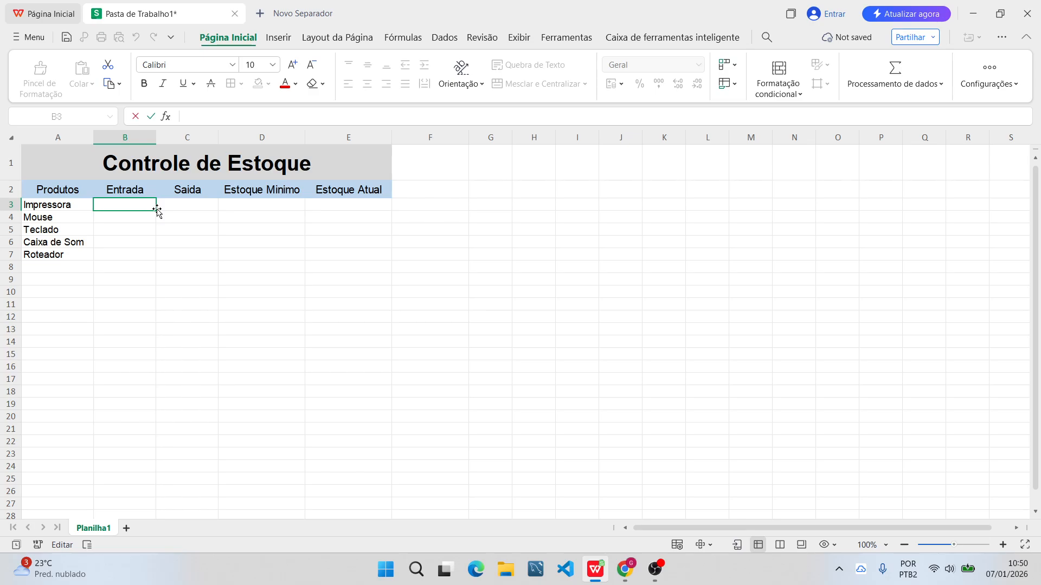
text(100)
key(Return)
text(50)
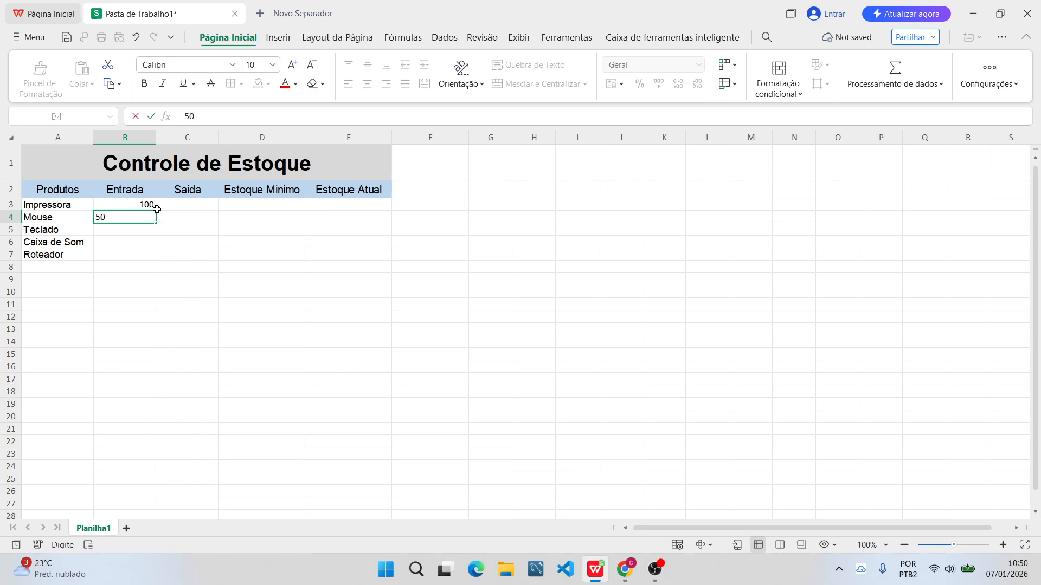
key(Return)
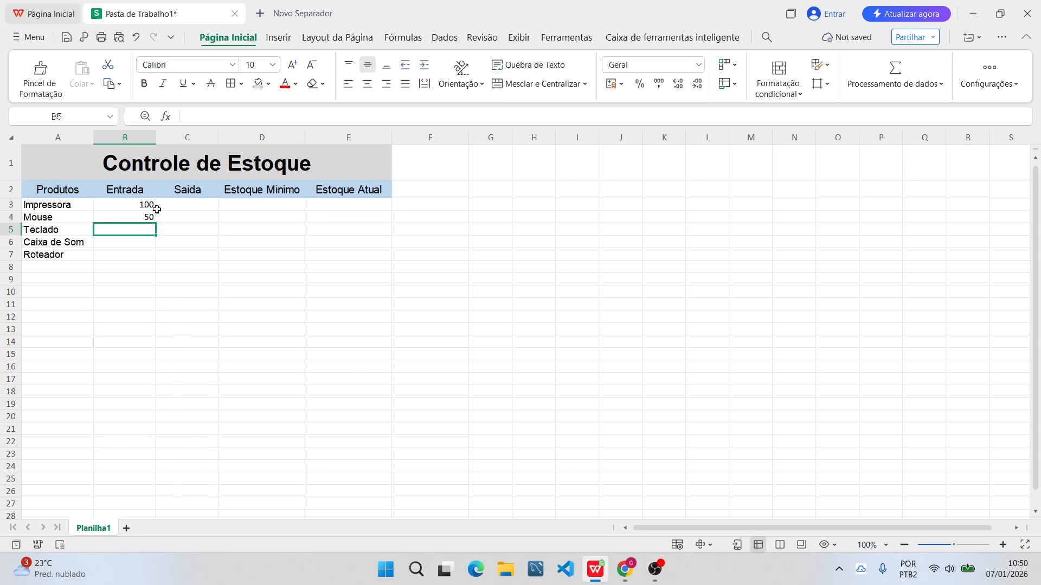
text(25)
key(Return)
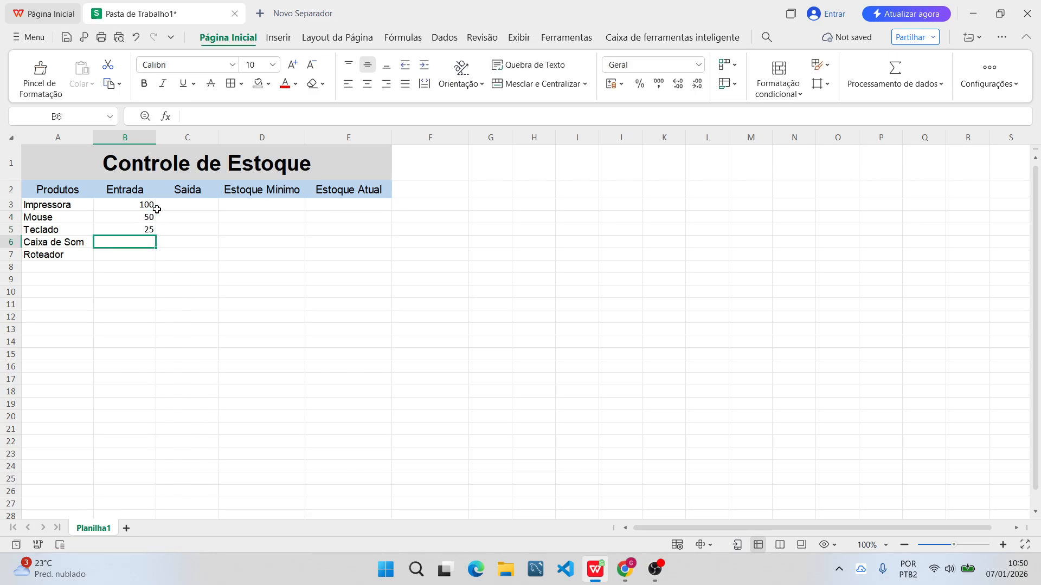
text(10)
key(Return)
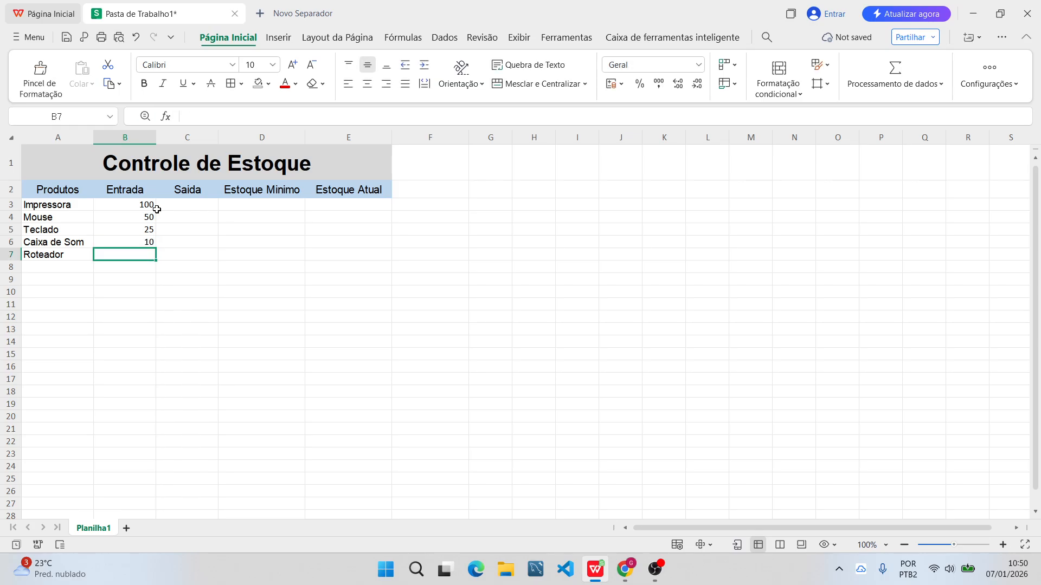
text(3)
key(Return)
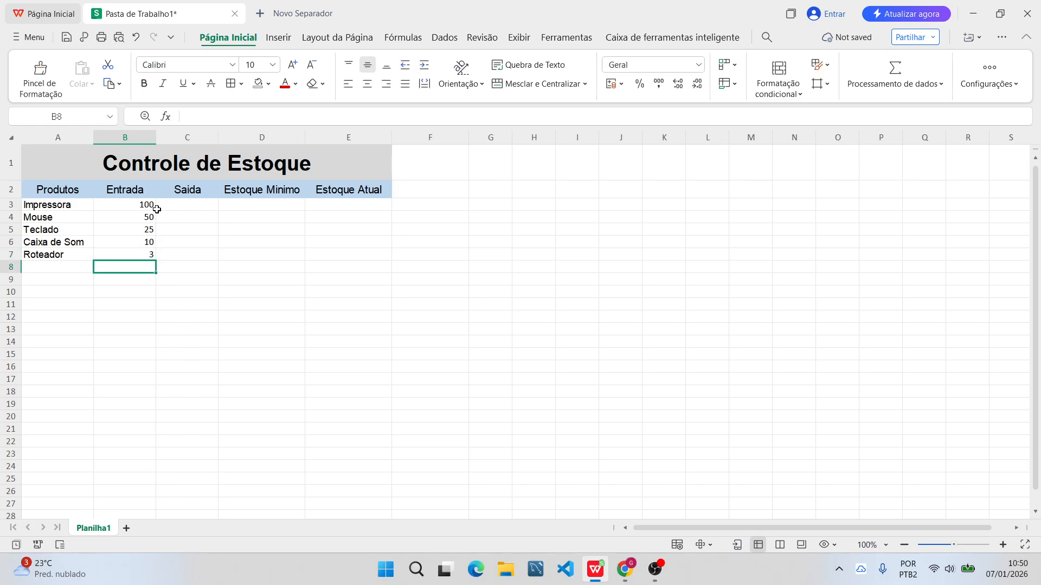
key(Up)
key(Up)
key(Up)
key(Up)
key(Up)
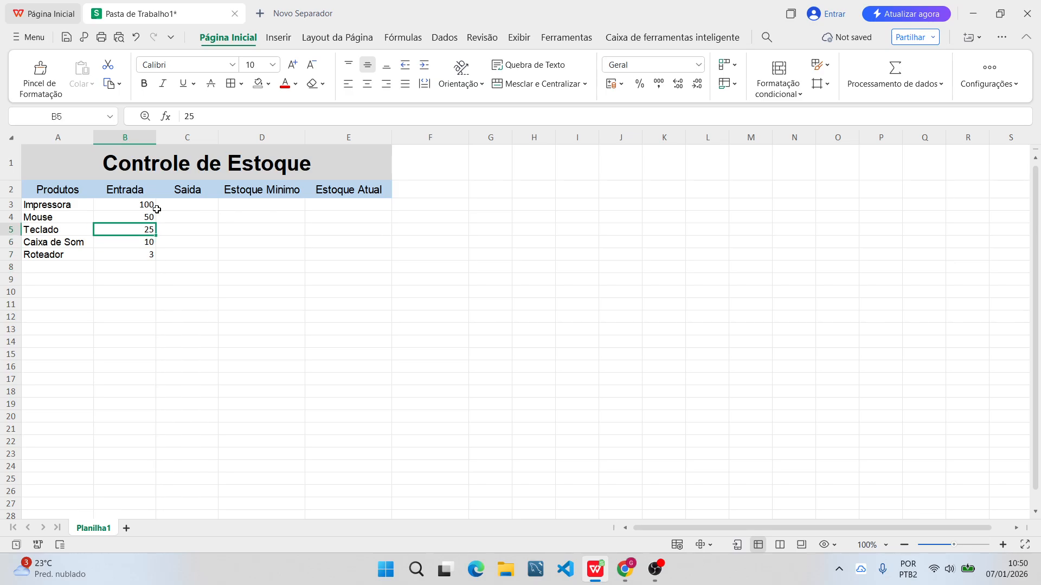
Enter the "Saida" quantities 25, 30, 12, 5 and 2 in cells C3 to C7.
key(Right)
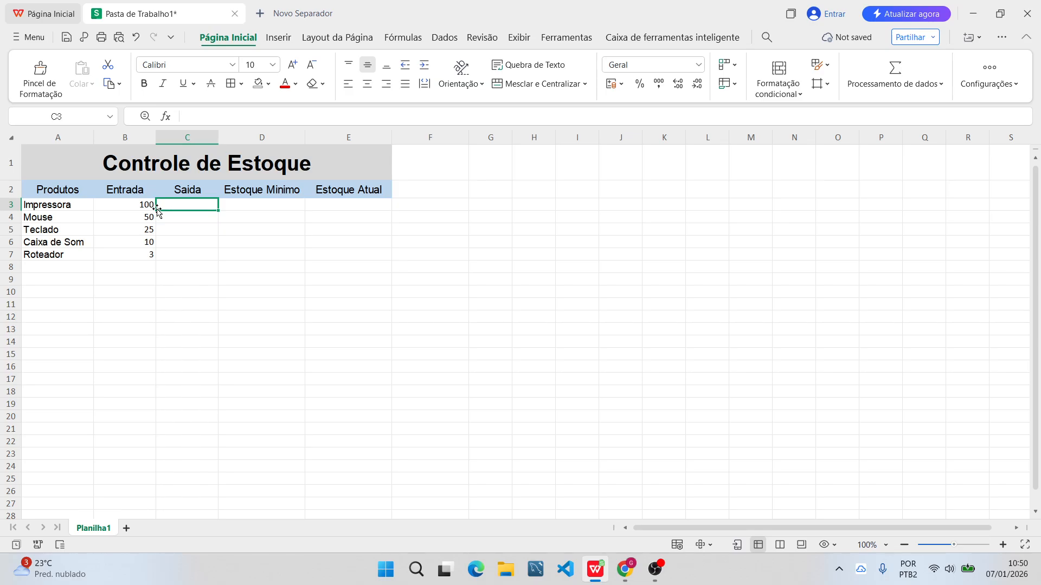
text(25)
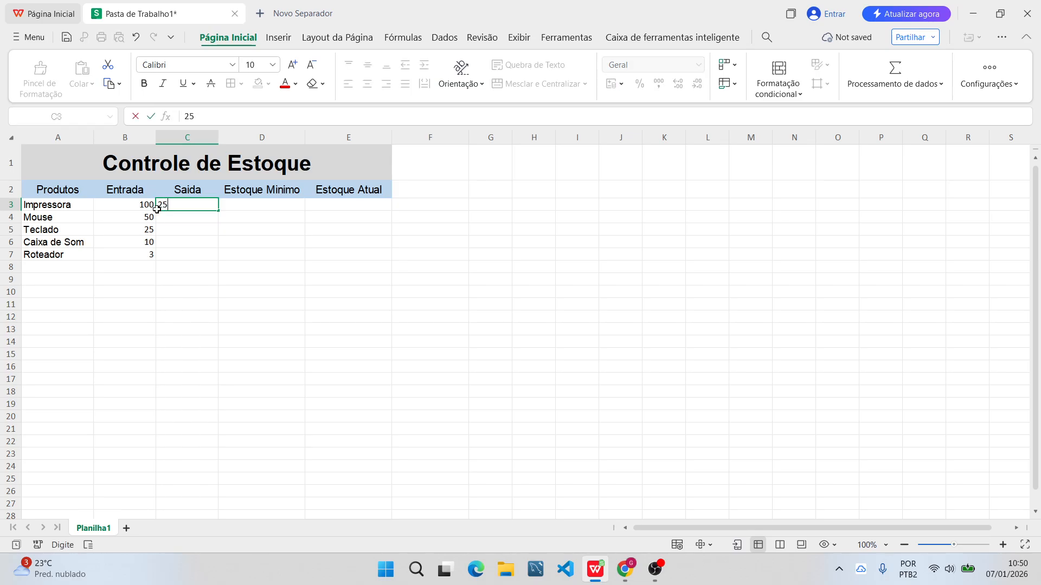
key(Return)
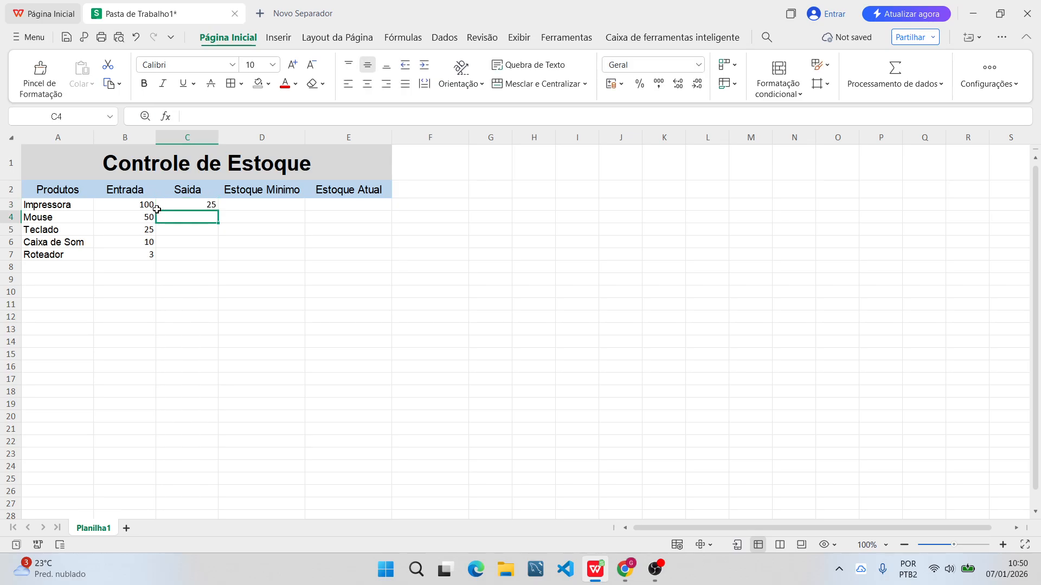
text(30)
key(Return)
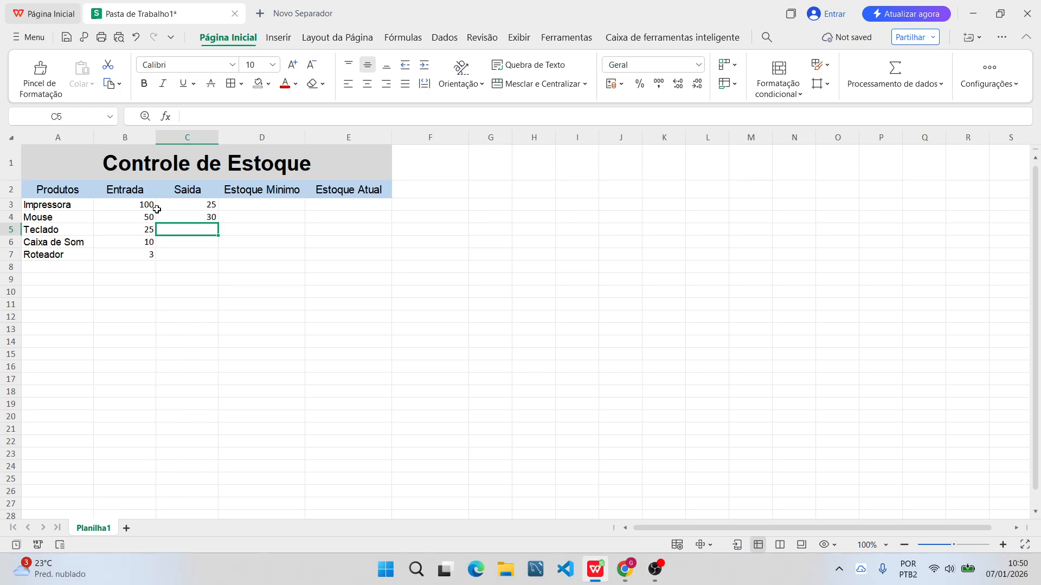
text(12)
key(Return)
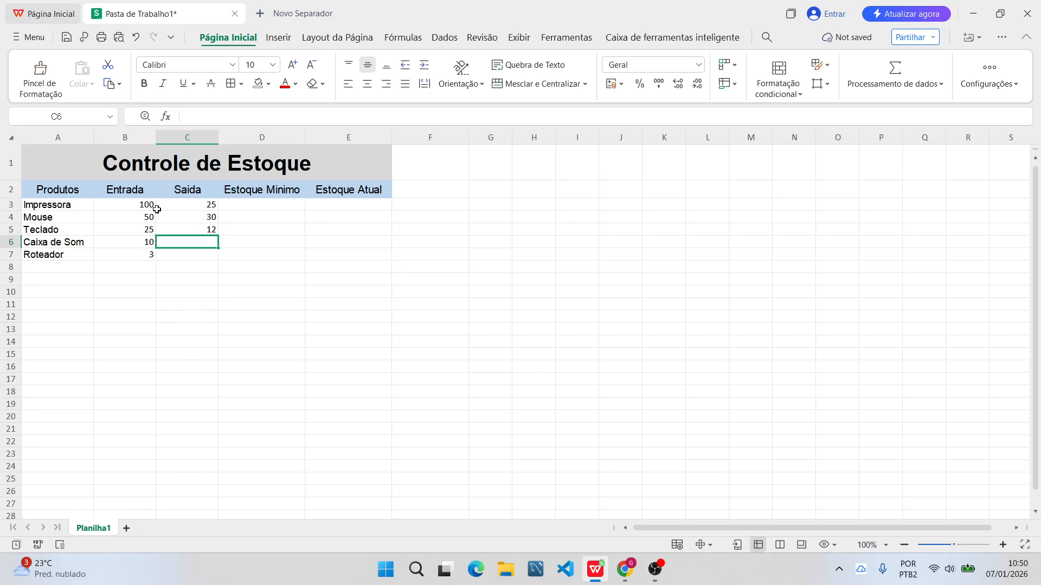
text(5)
key(Return)
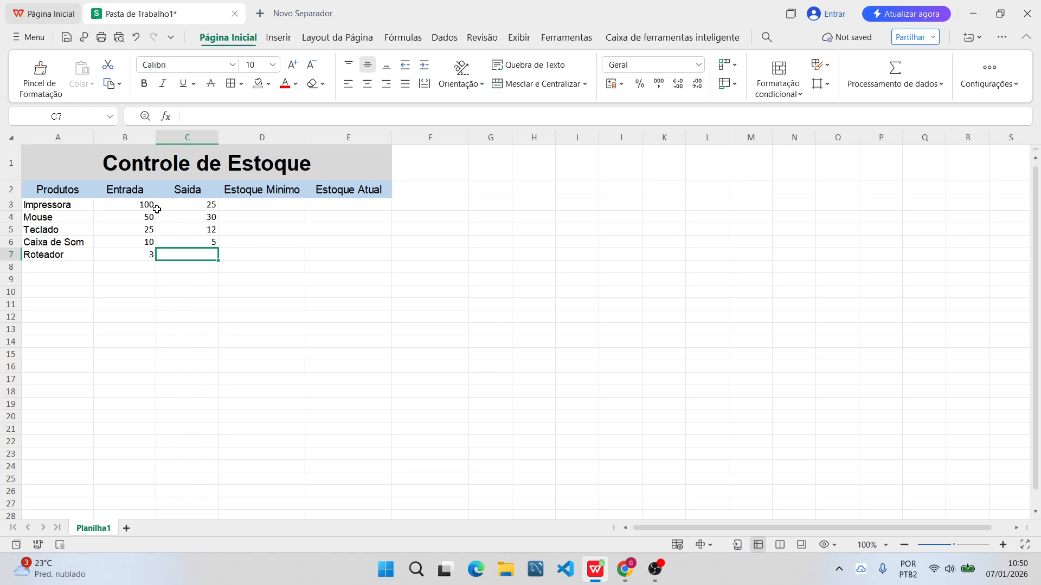
text(2)
key(Return)
Enter the "Estoque Minimo" quantities 30, 25, 13, 3 and 5 in cells D3 to D7.
key(Up)
key(Up)
key(Up)
key(Up)
key(Up)
key(Right)
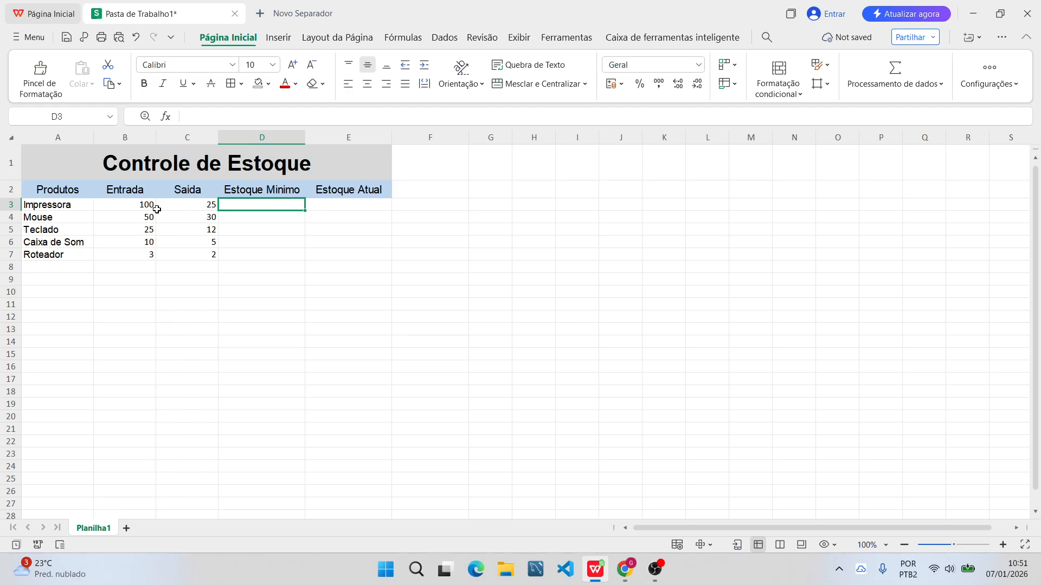
text(30)
key(Return)
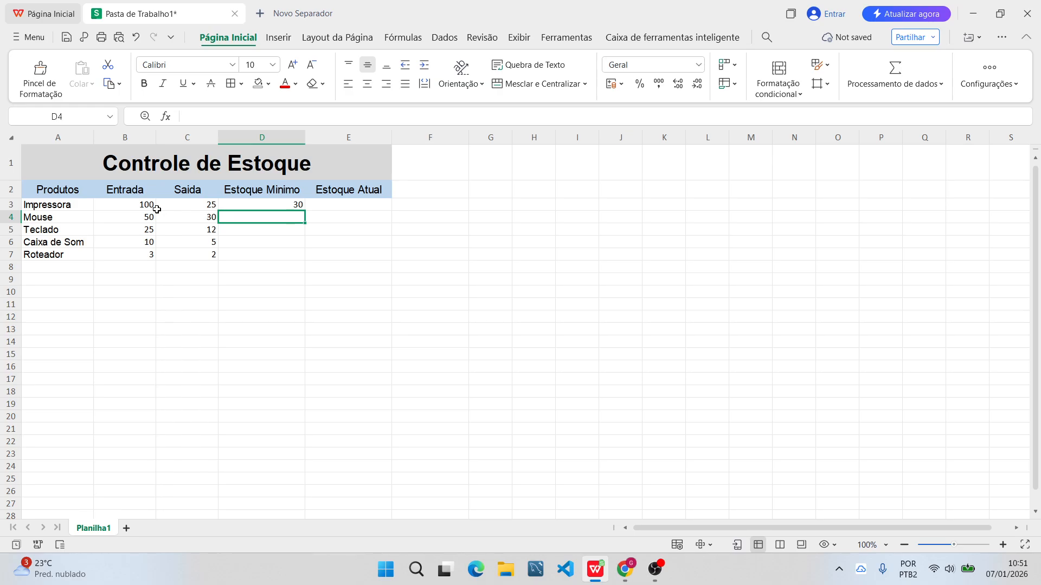
text(25)
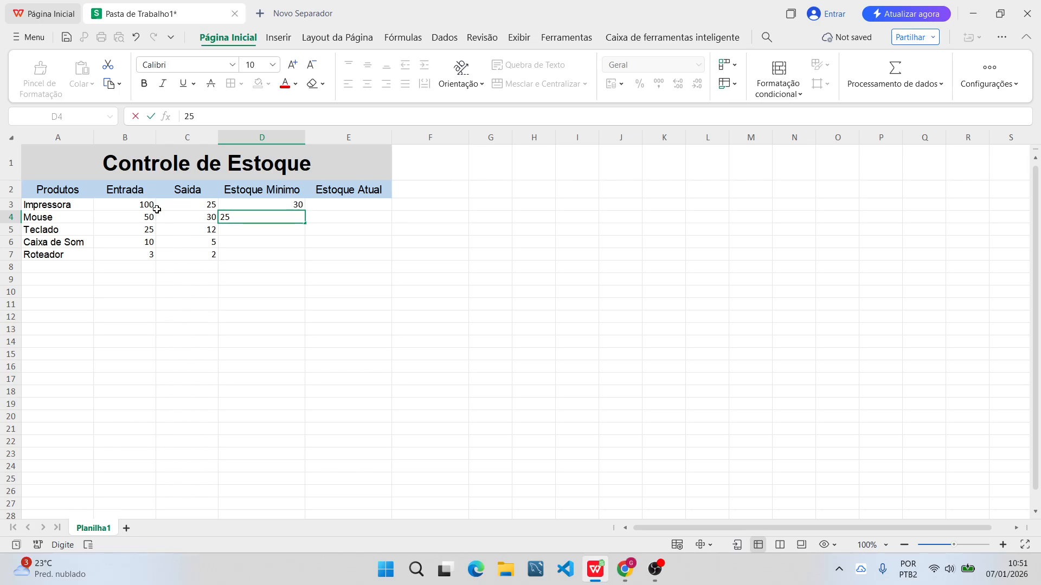
key(Return)
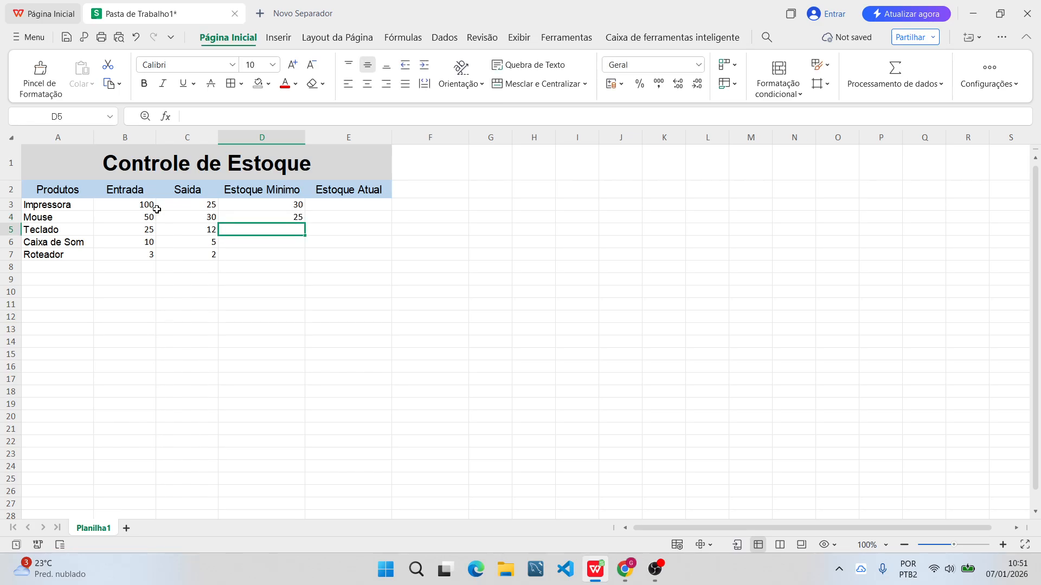
text(13)
key(Return)
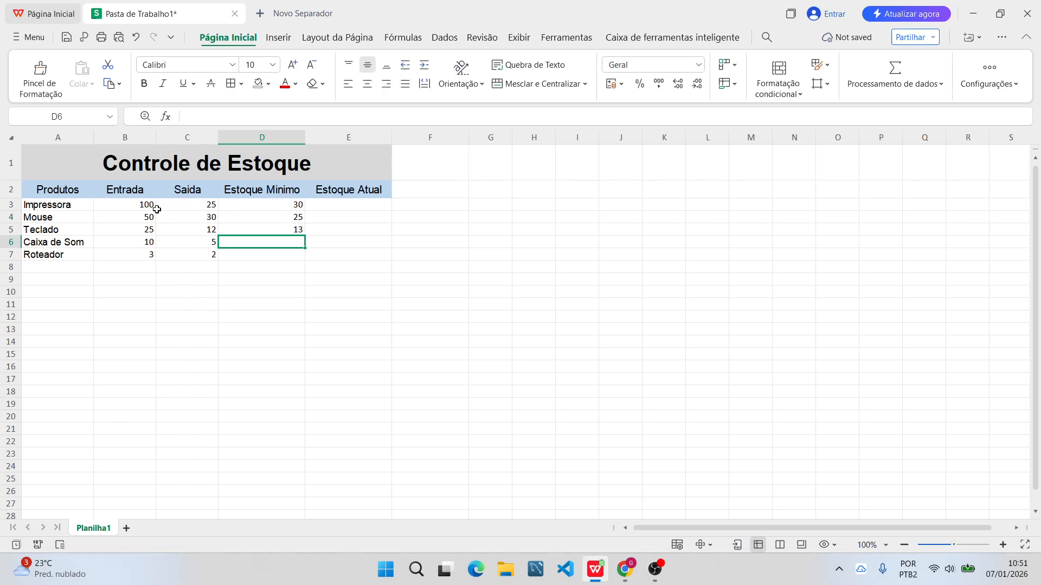
key(Down)
key(Up)
text(3)
key(Return)
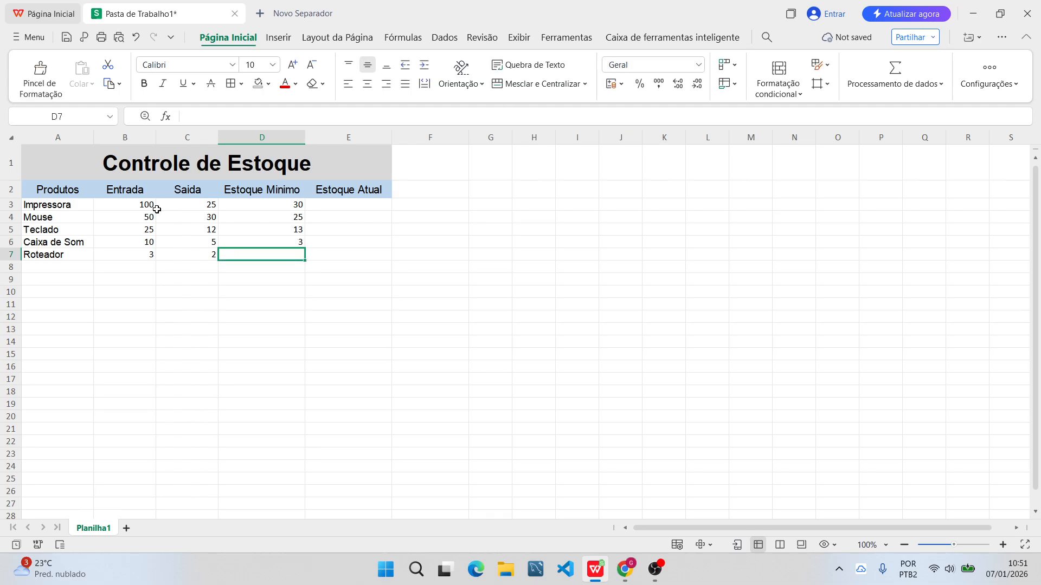
key(Down)
key(Up)
text(5)
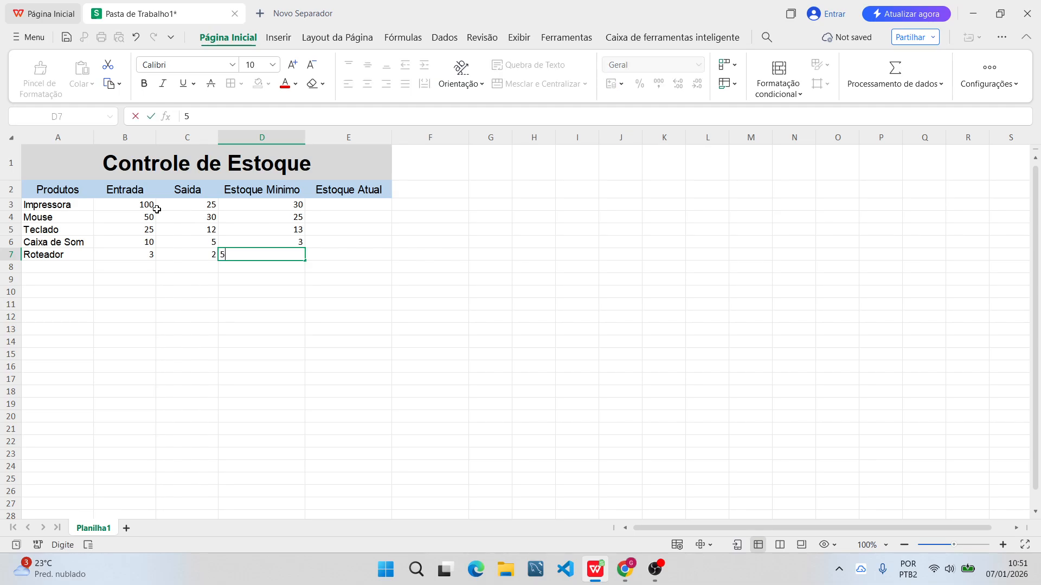
key(Return)
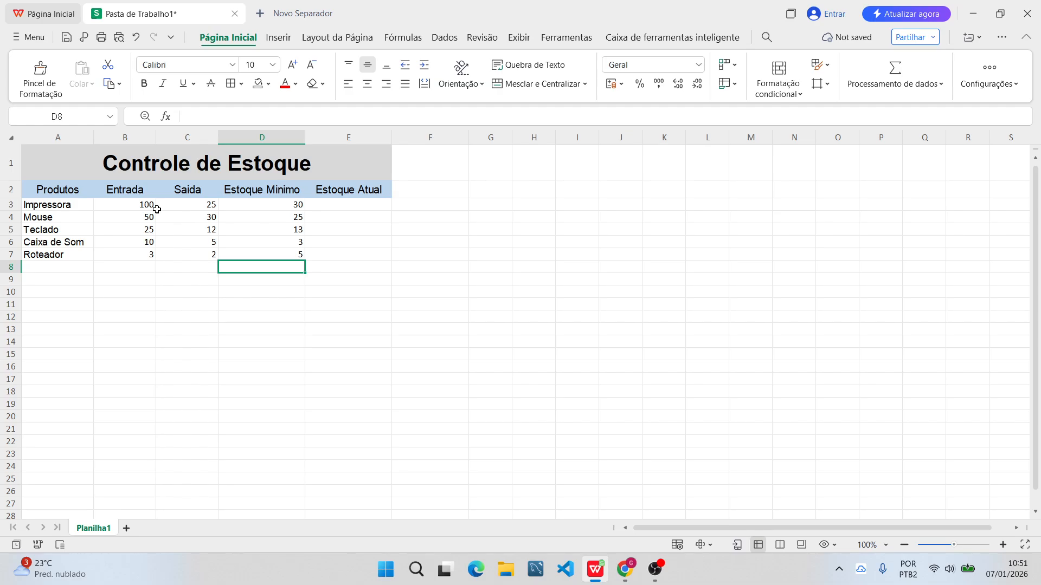
Calculate the Impressora's "Estoque Atual" in E3 with the formula =(B3-C3) and center the cell horizontally.
key(Up)
key(Up)
key(Up)
key(Up)
key(Up)
key(Right)
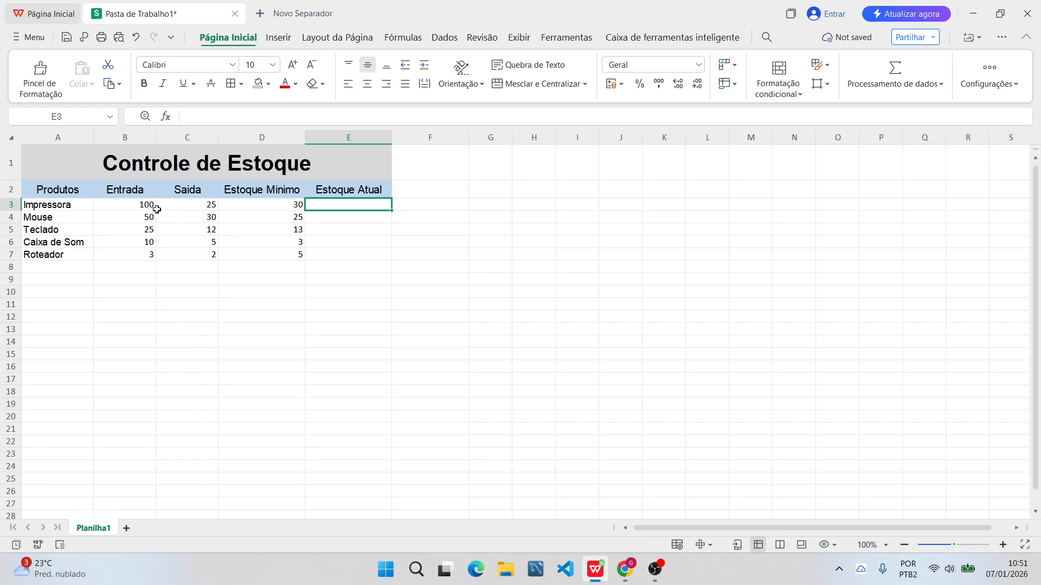
text(=)
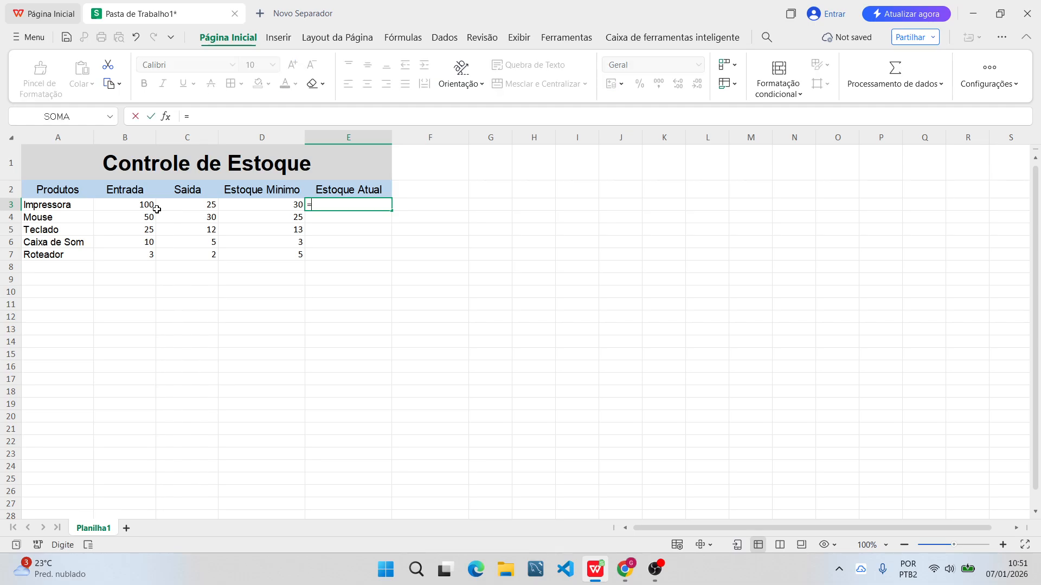
text(())
key(Return)
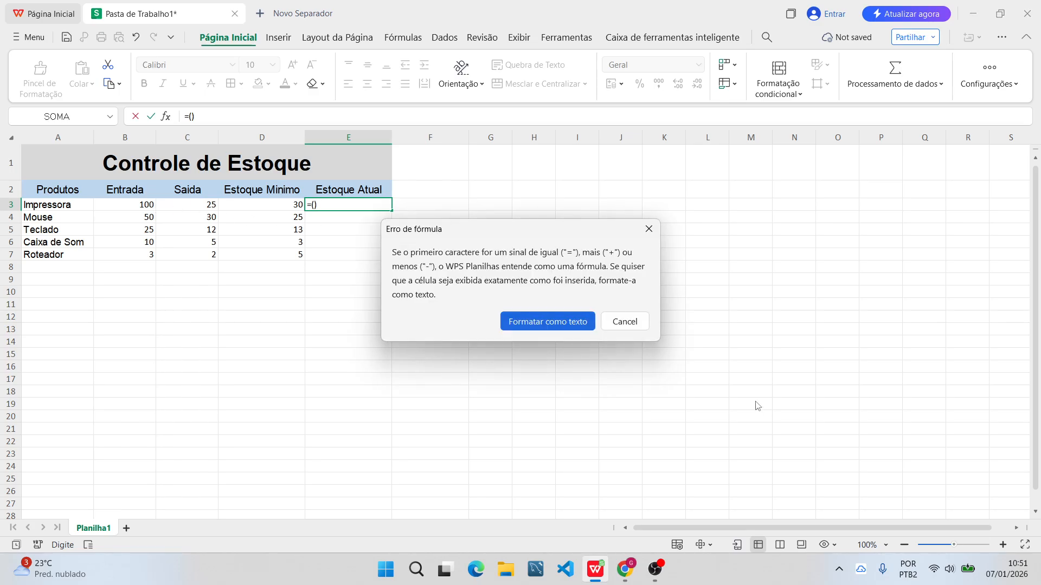
click(613, 326)
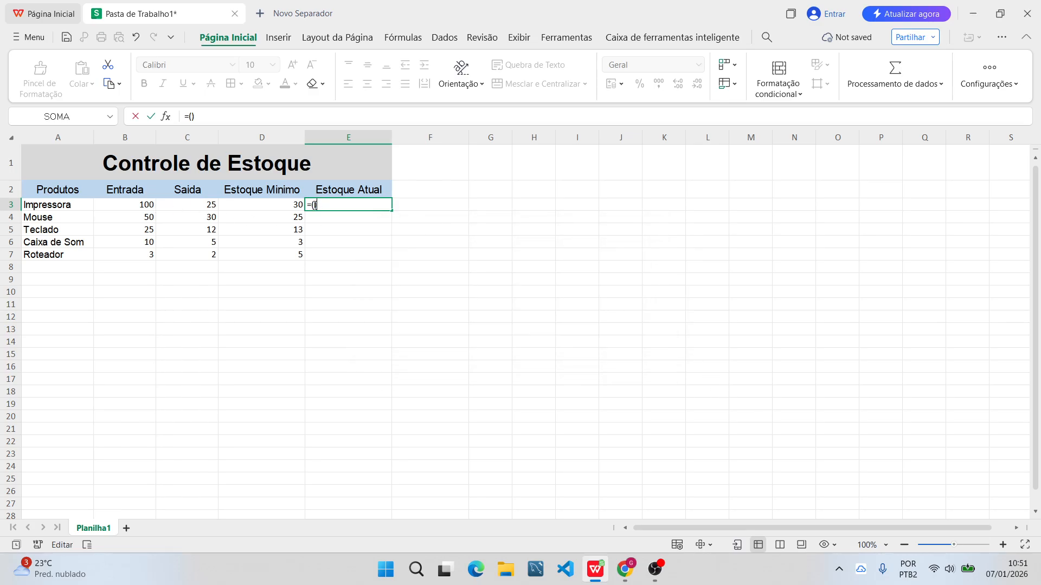
key(Left)
click(131, 205)
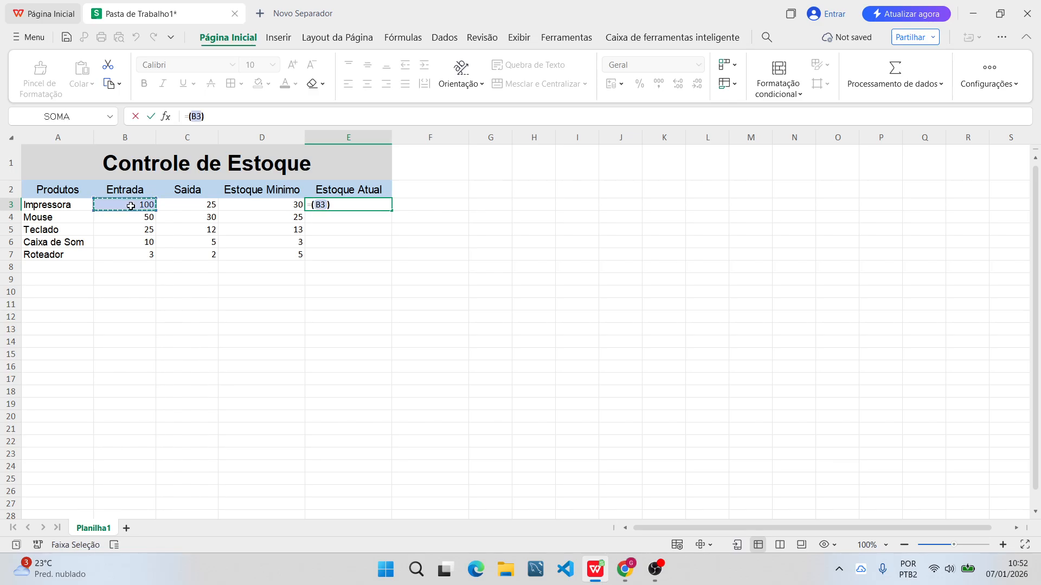
text(-)
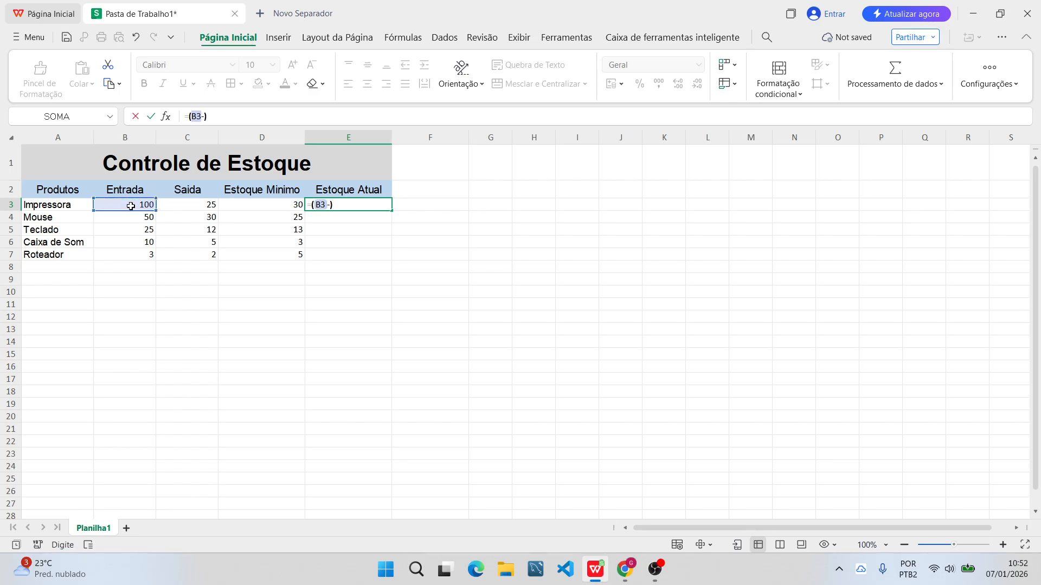
click(180, 205)
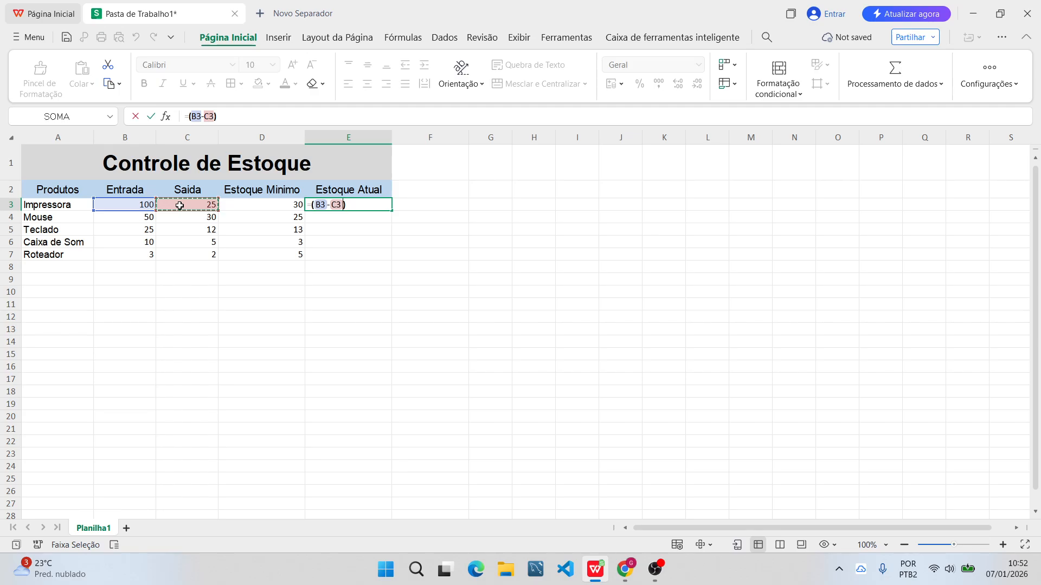
key(Return)
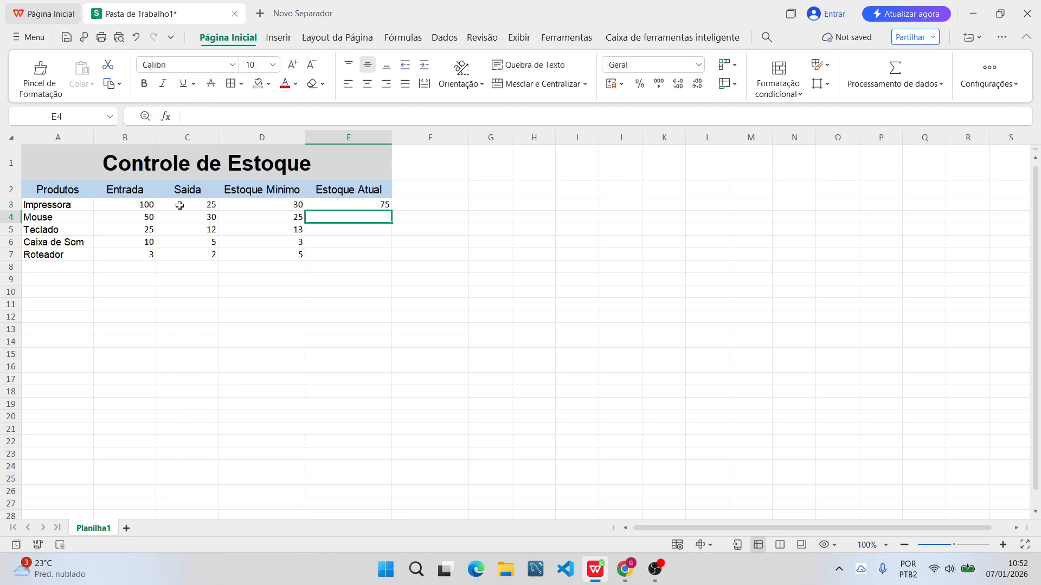
click(352, 206)
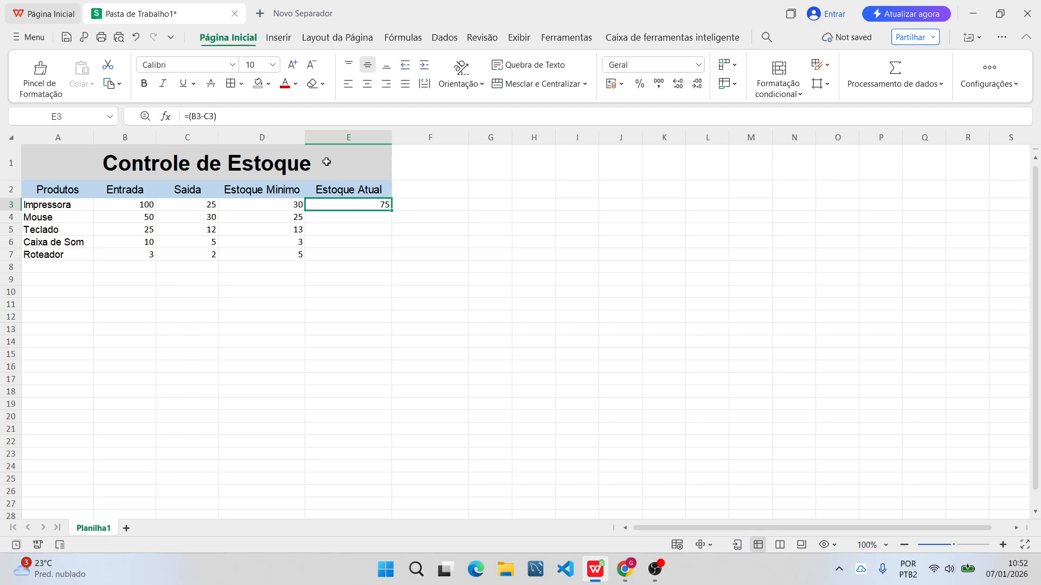
click(368, 84)
Change the Impressora's "Saida" quantity in C3 to 50 to test the current stock formula.
click(140, 208)
click(201, 206)
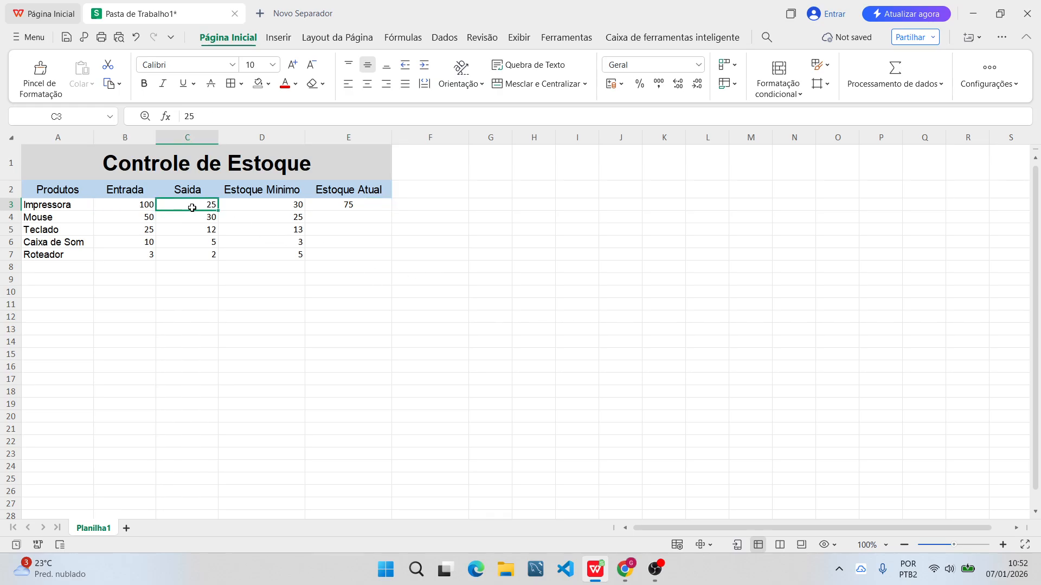
text(50)
key(Return)
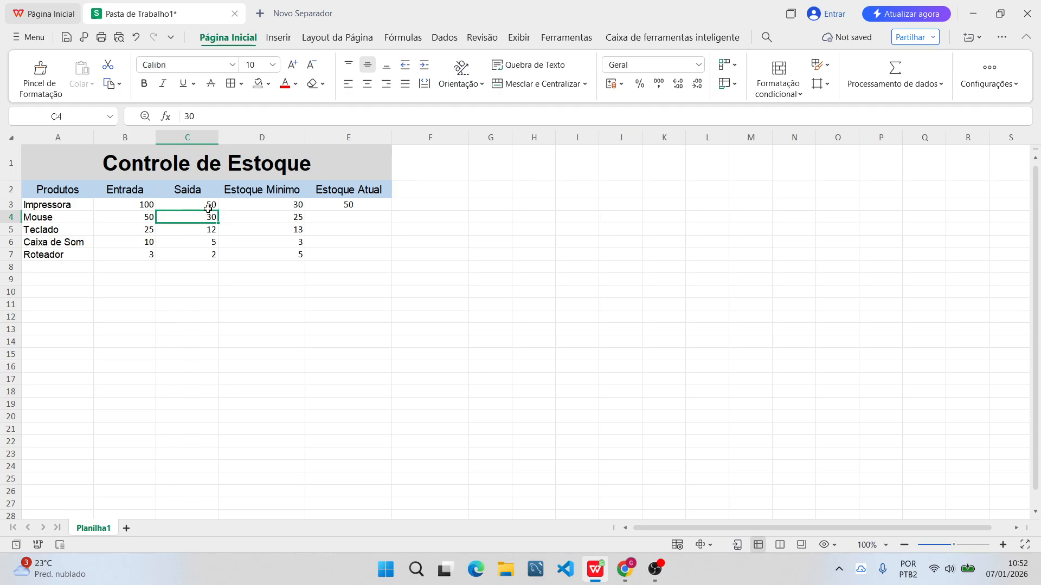
Set the Impressora's "Saida" quantity in C3 to 99 and check the formula in E3.
click(204, 209)
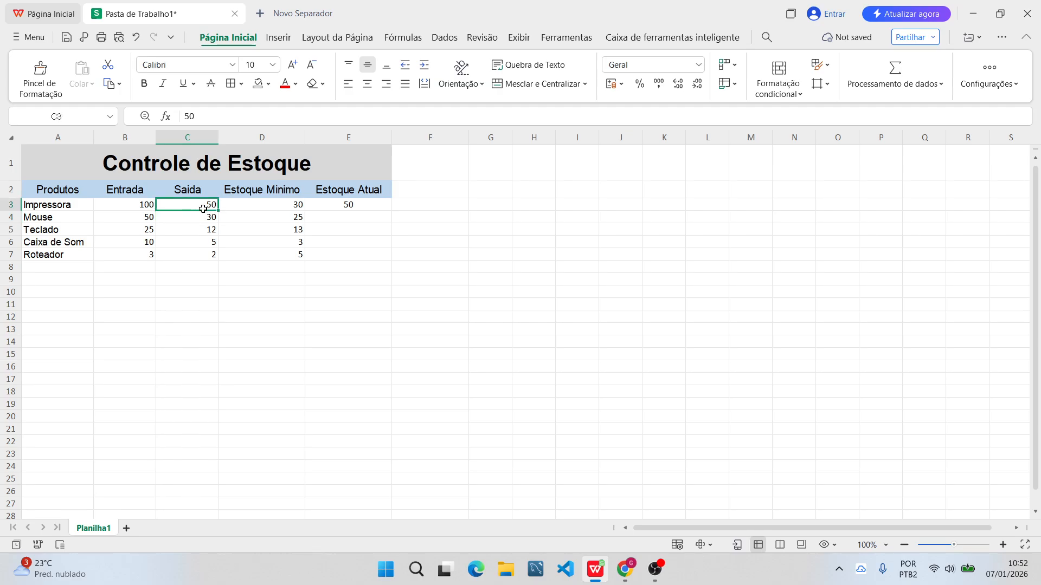
text(99)
key(Return)
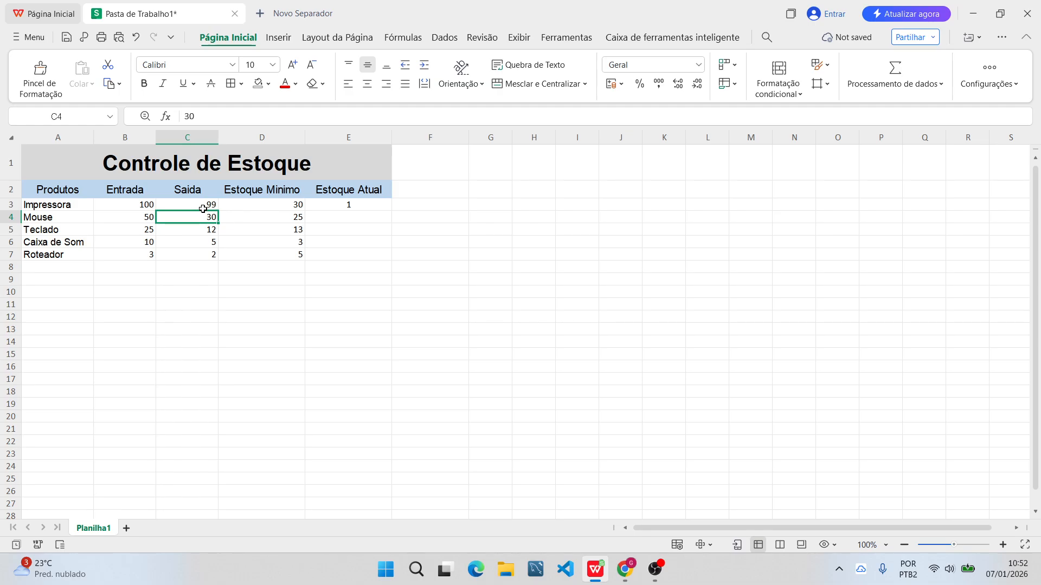
click(341, 206)
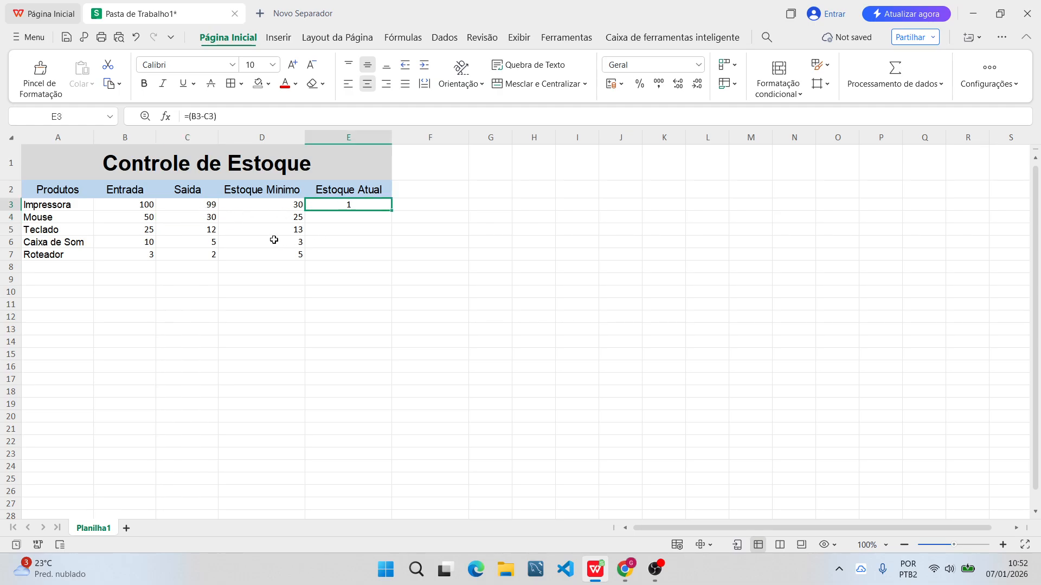
Calculate the Mouse's "Estoque Atual" in E4 with the formula =(B4-C4).
click(231, 214)
click(339, 215)
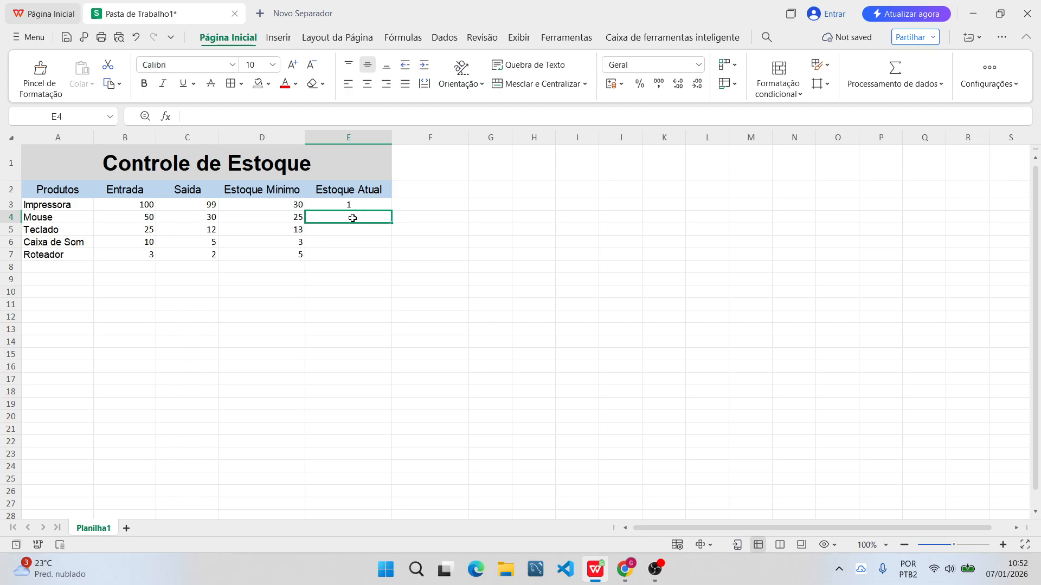
click(351, 225)
double_click(349, 220)
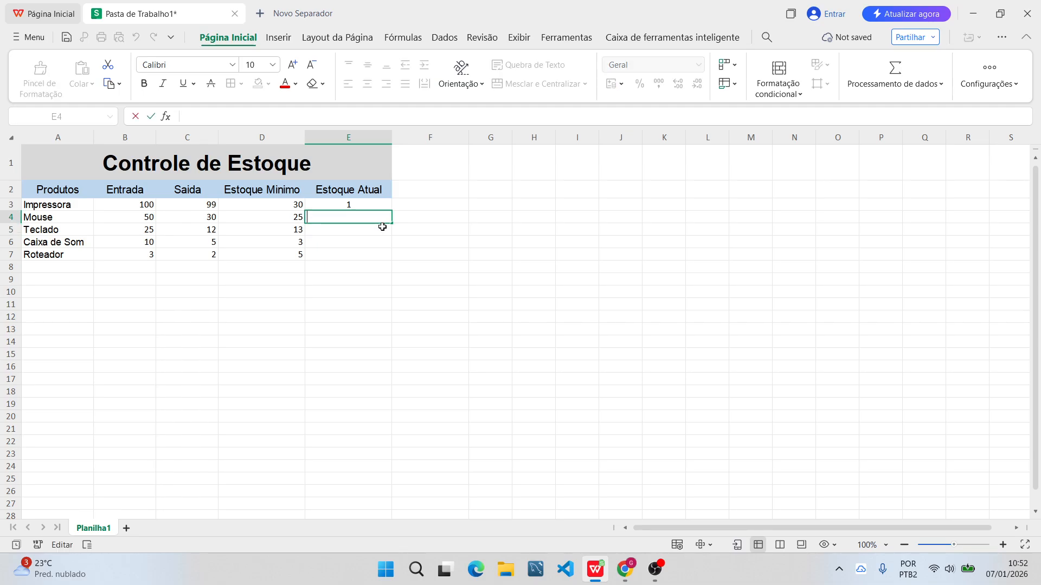
text(=)
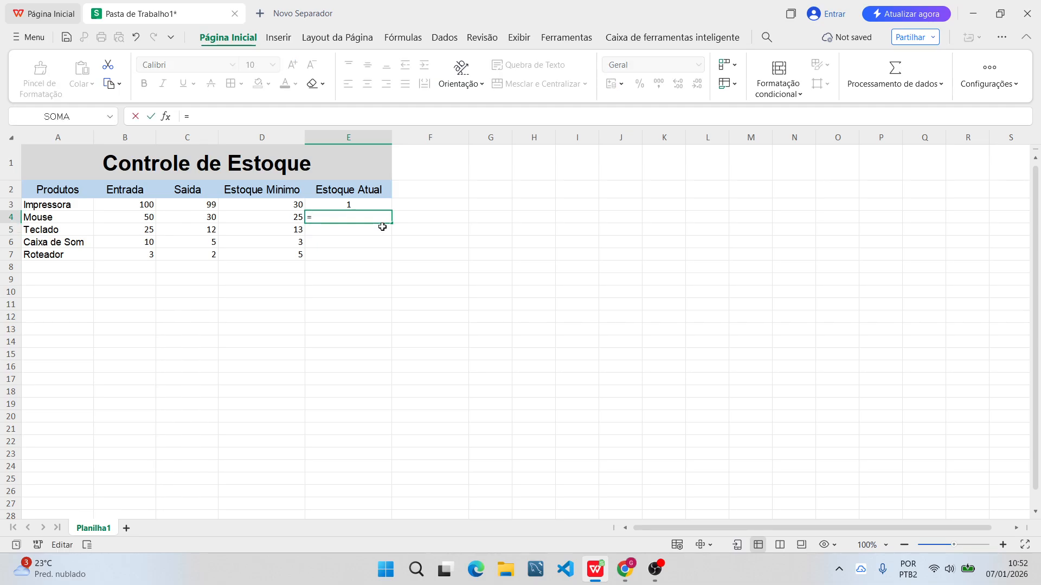
text(())
click(138, 219)
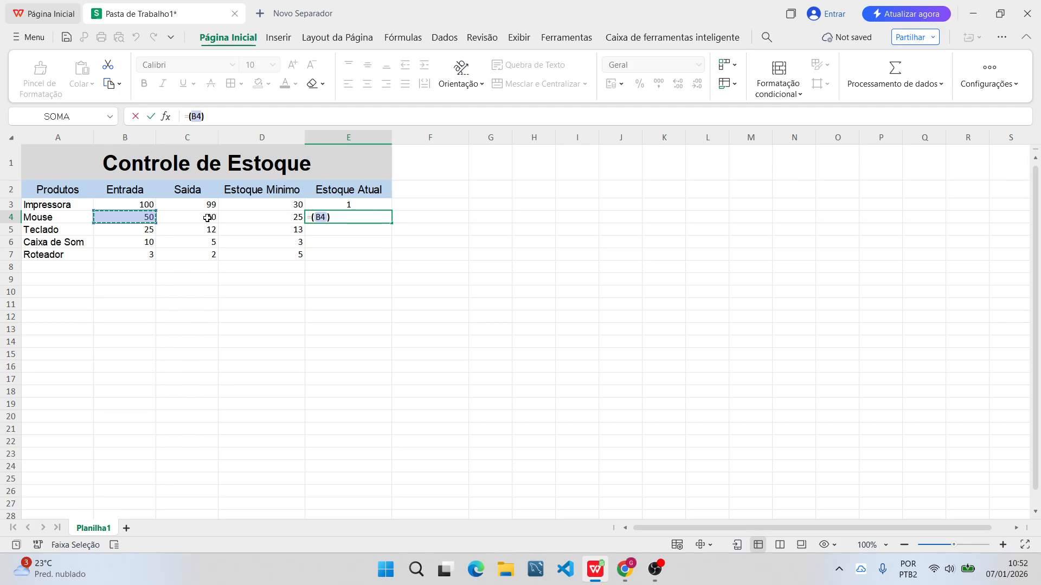
text(-)
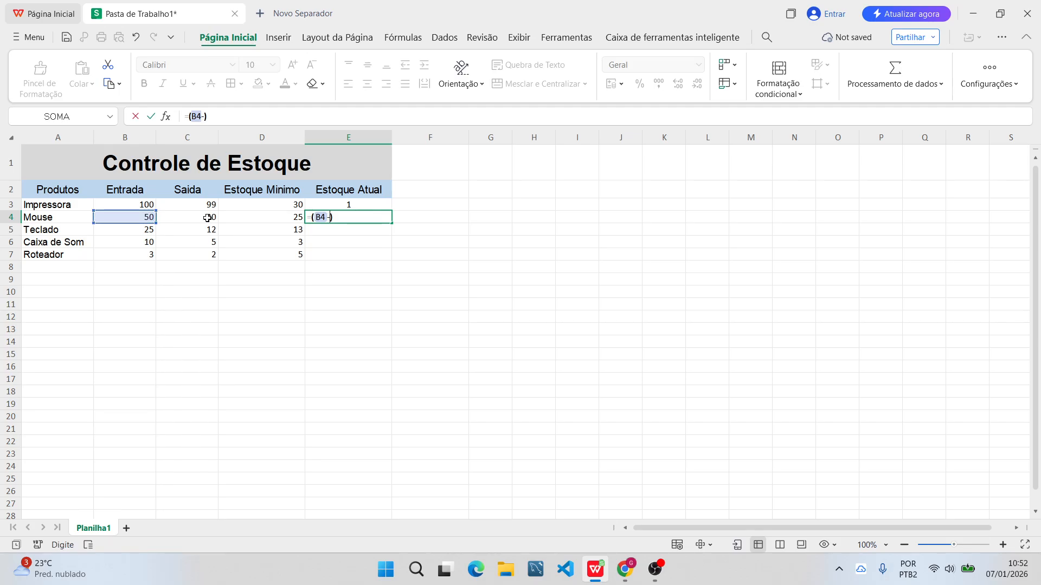
click(207, 218)
key(Return)
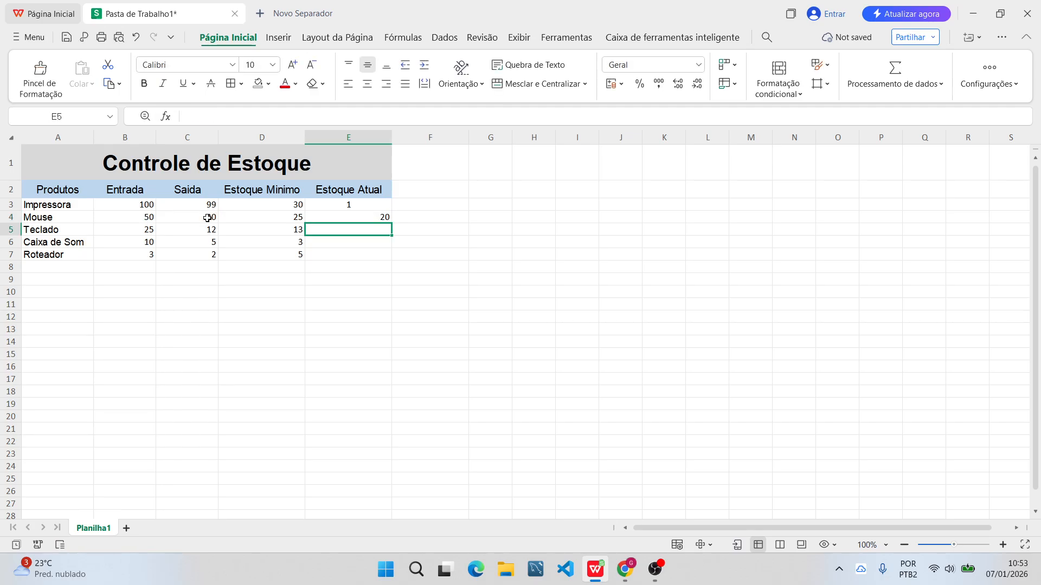
click(363, 218)
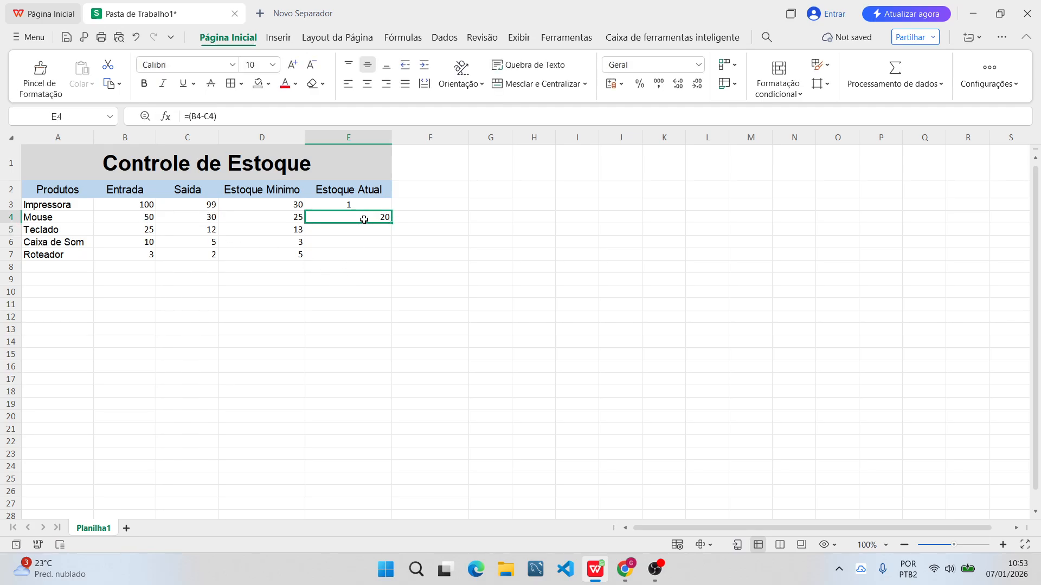
Center the Mouse's "Estoque Atual" value in E4 horizontally.
click(146, 227)
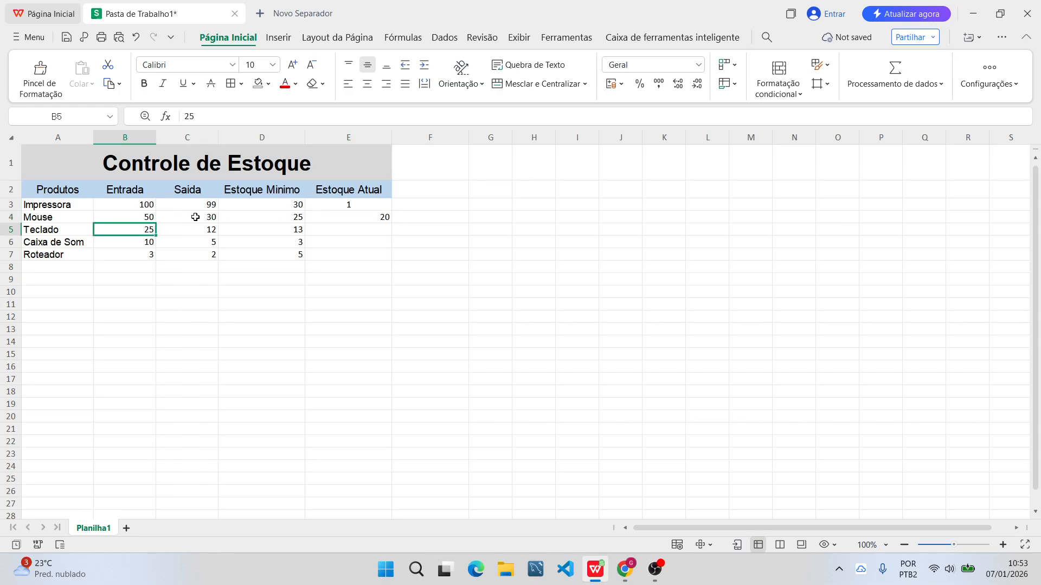
click(195, 217)
click(365, 217)
click(367, 83)
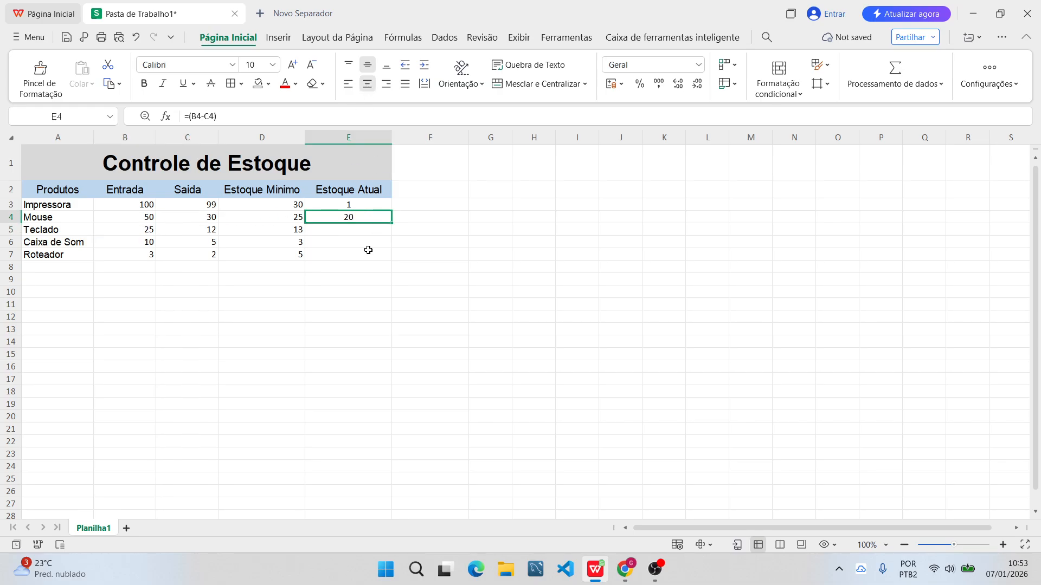
Set the Mouse's "Saida" quantity in C4 to 15 and check the current stock in E4.
click(363, 262)
click(209, 220)
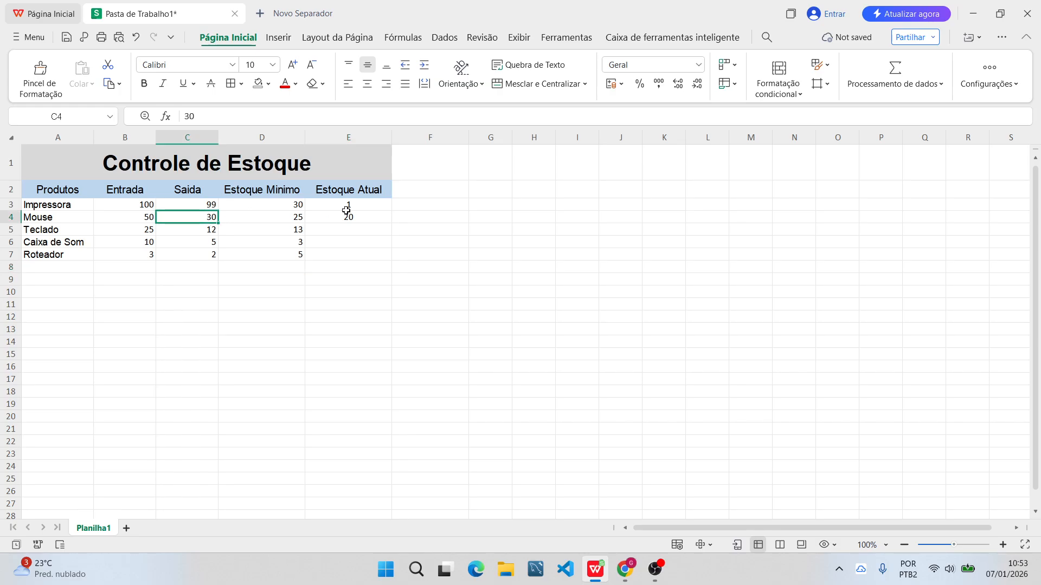
text(15)
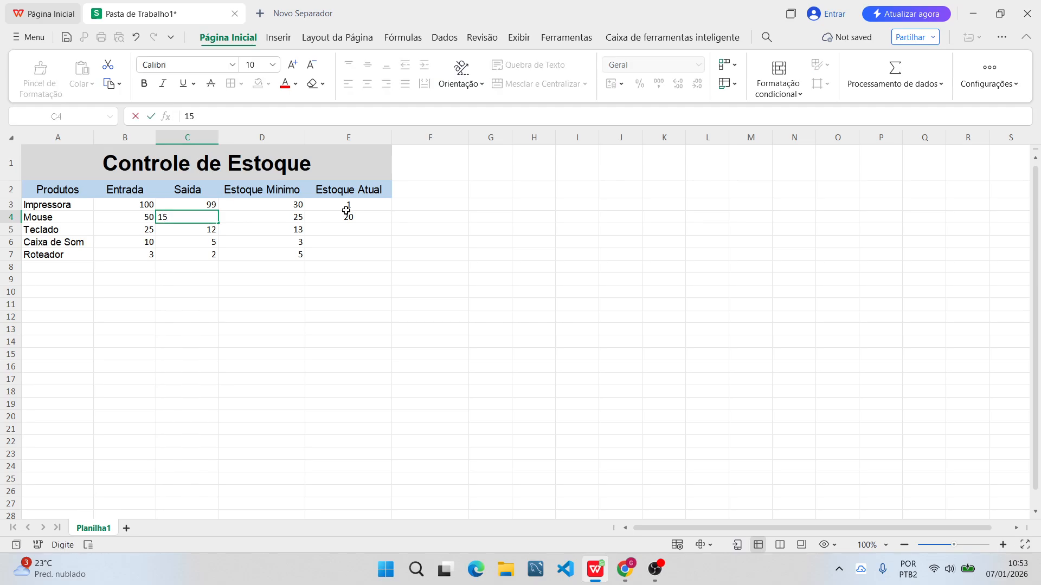
key(Return)
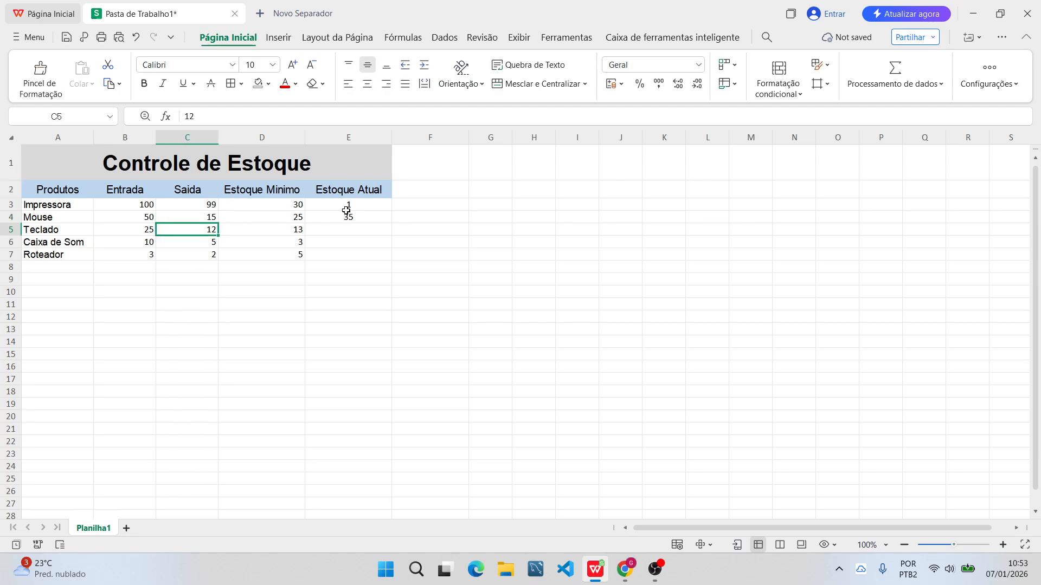
click(384, 245)
drag(372, 220, 374, 231)
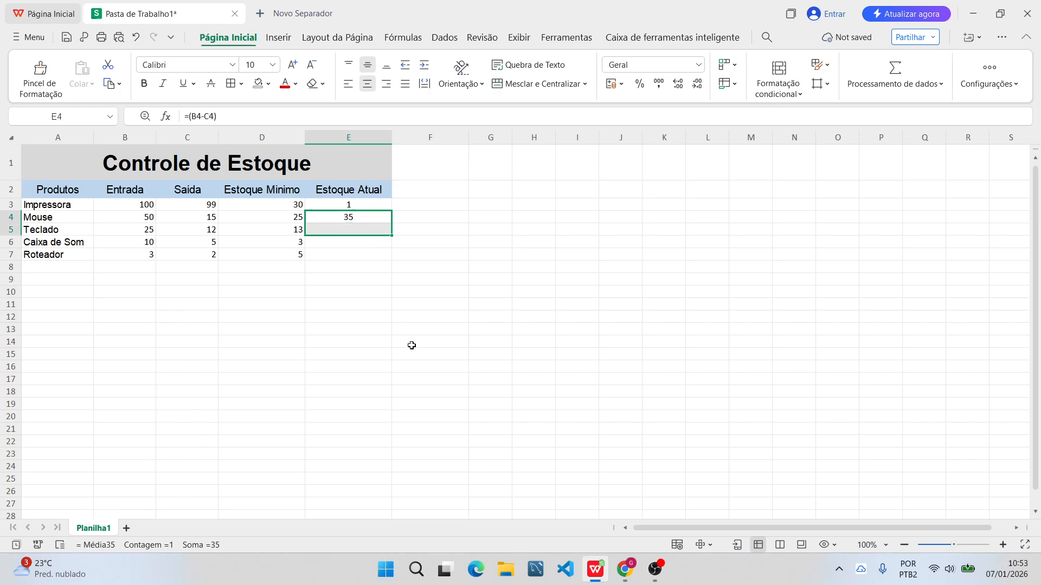
Review the Mouse row and compare the "Estoque Atual" formulas in E3 and E4.
click(237, 288)
click(67, 218)
click(341, 217)
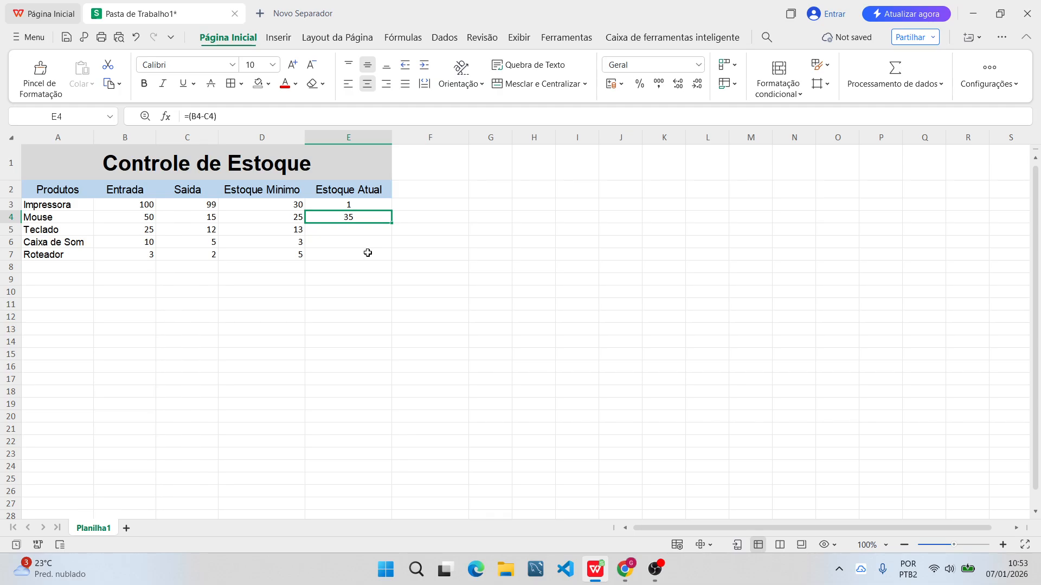
click(241, 240)
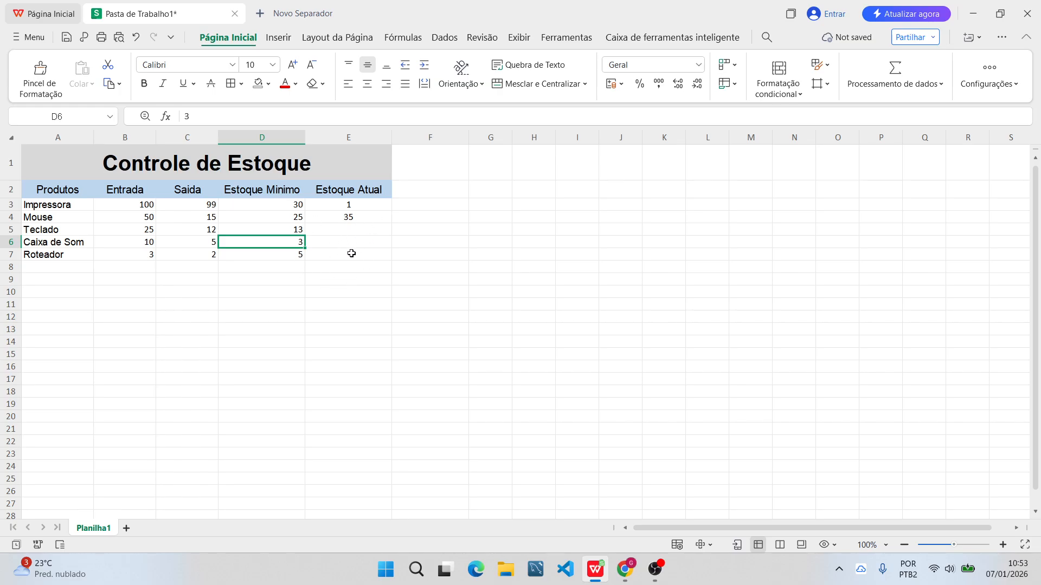
click(343, 217)
click(161, 230)
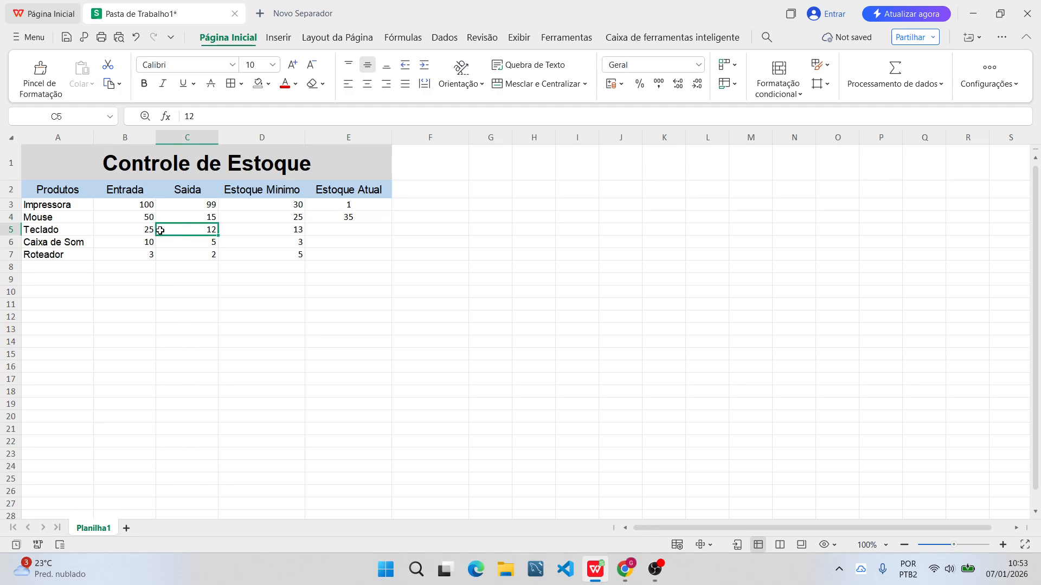
click(343, 204)
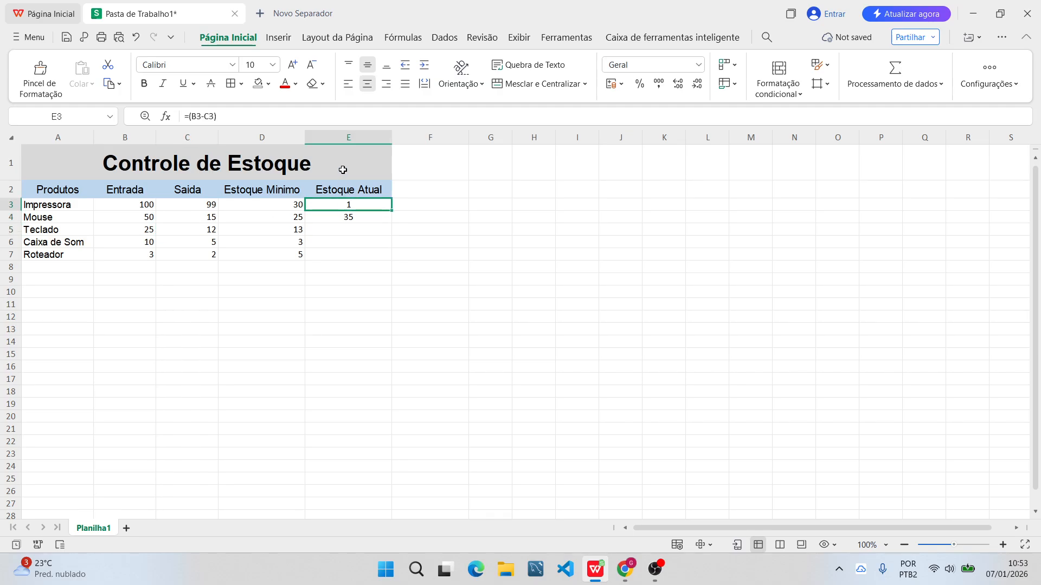
click(348, 218)
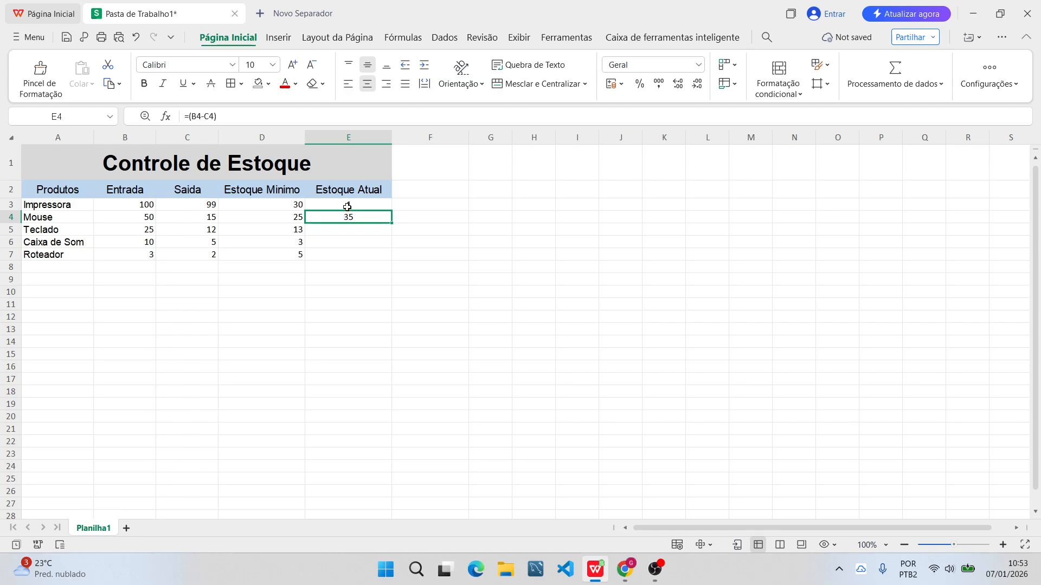
Fill the "Estoque Atual" formula from E4 down through E7 for the Teclado, Caixa de Som and Roteador.
click(346, 207)
click(344, 217)
drag(395, 230, 391, 264)
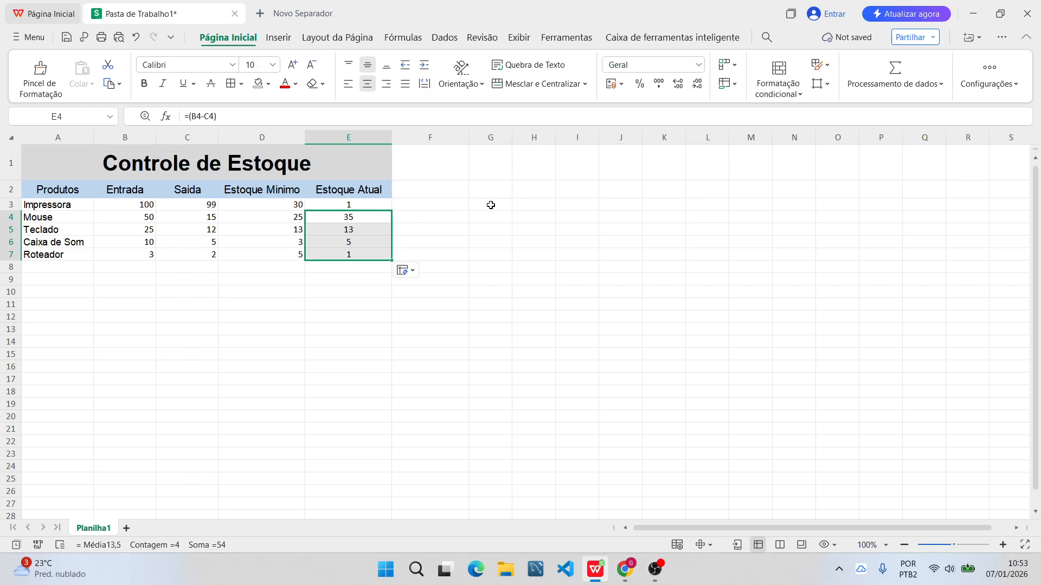
Set the Teclado's "Saida" quantity in C5 to 20 and check the formula in E5.
click(504, 227)
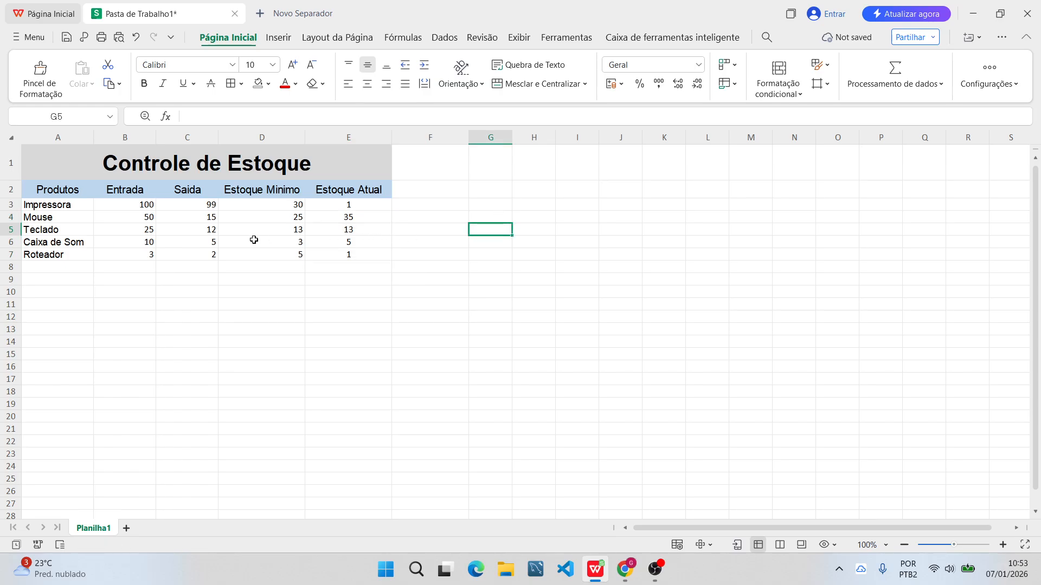
click(130, 230)
click(203, 229)
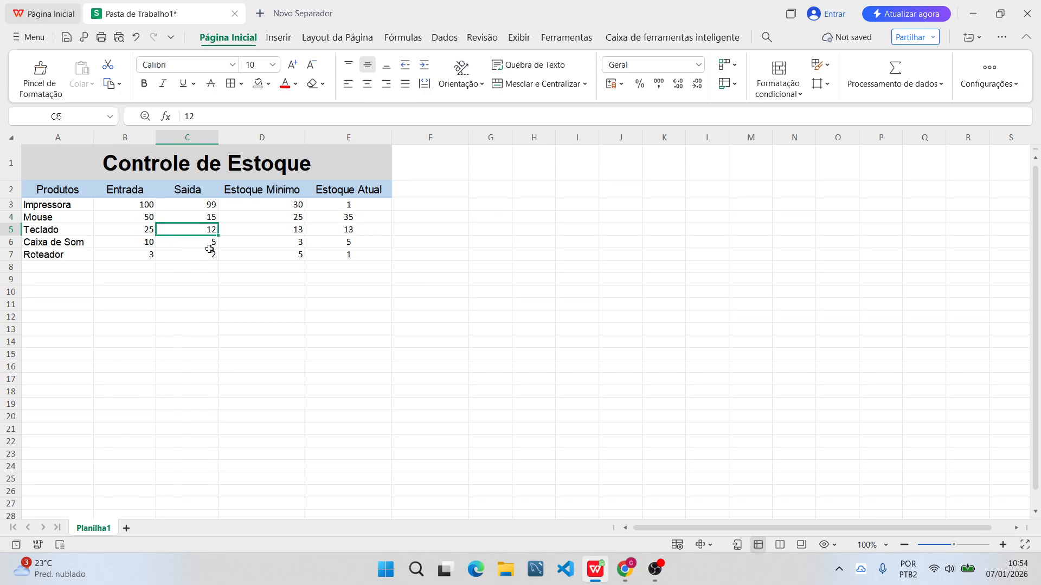
click(368, 228)
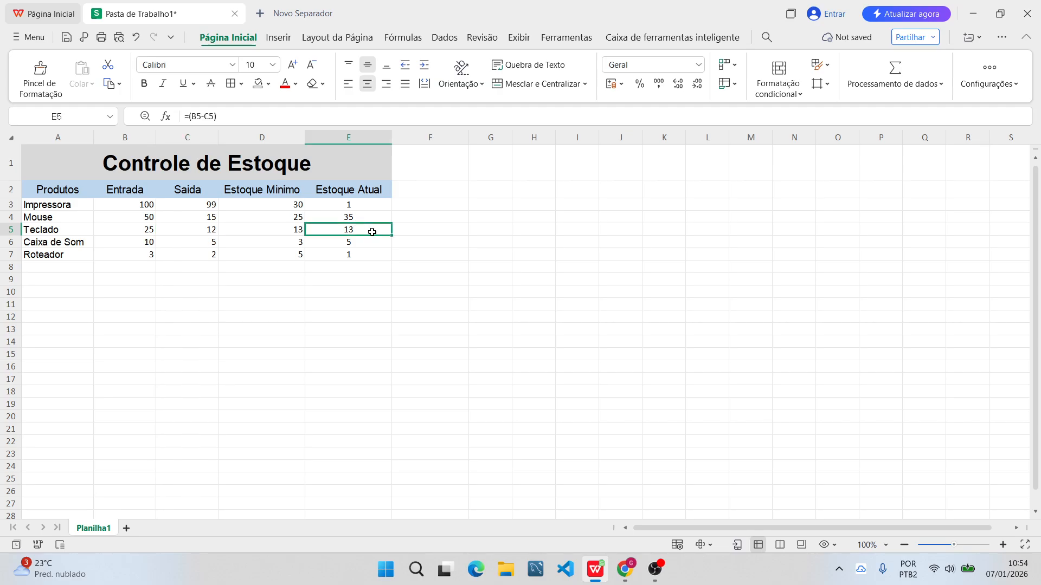
click(191, 233)
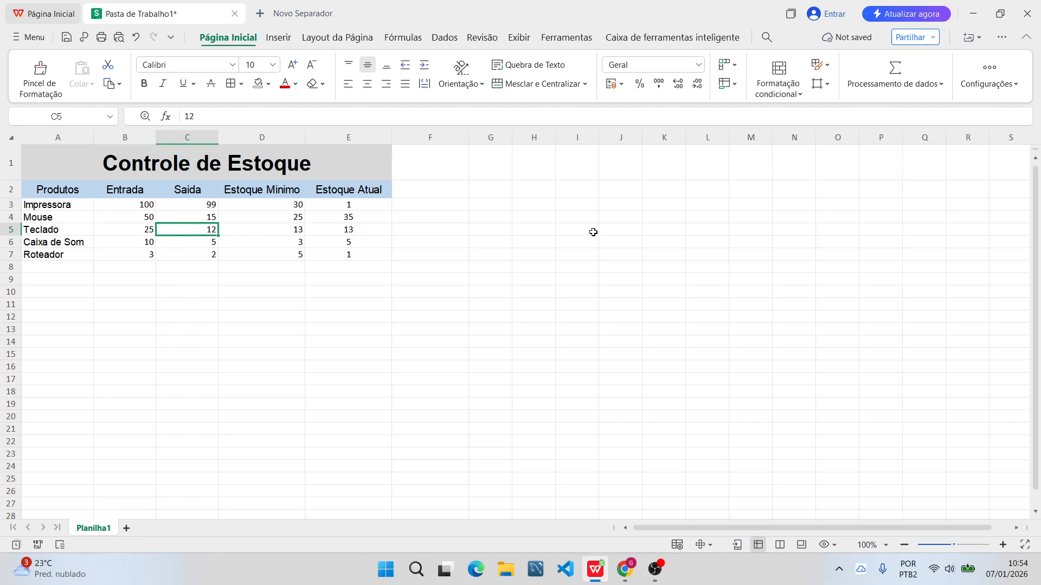
text(20)
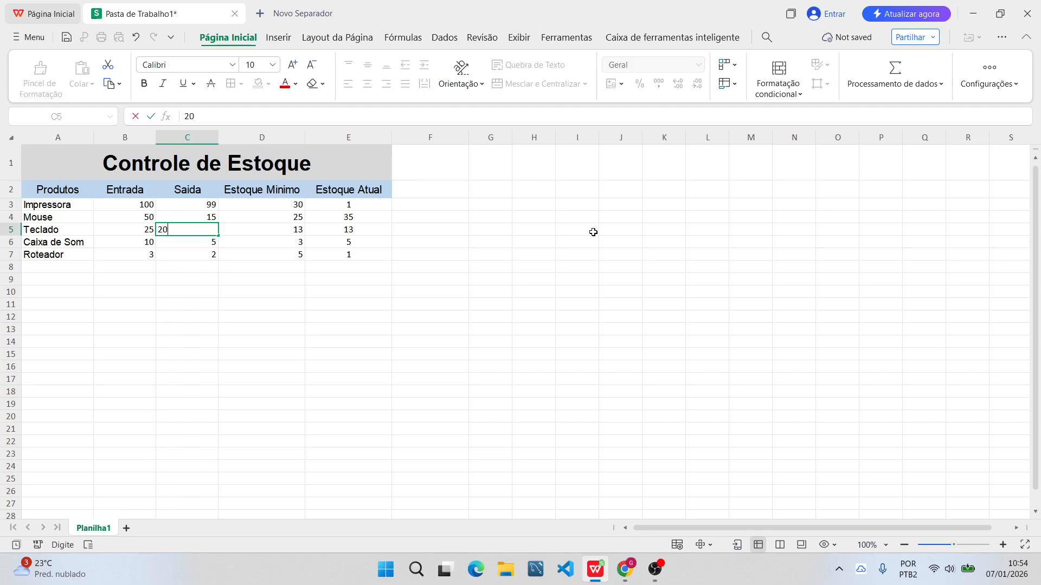
key(Return)
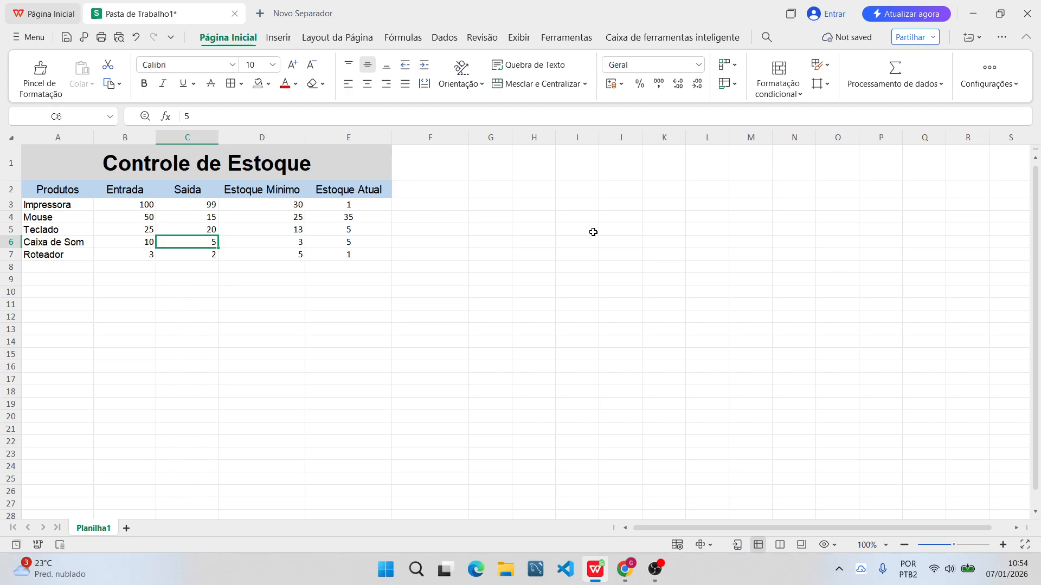
click(359, 232)
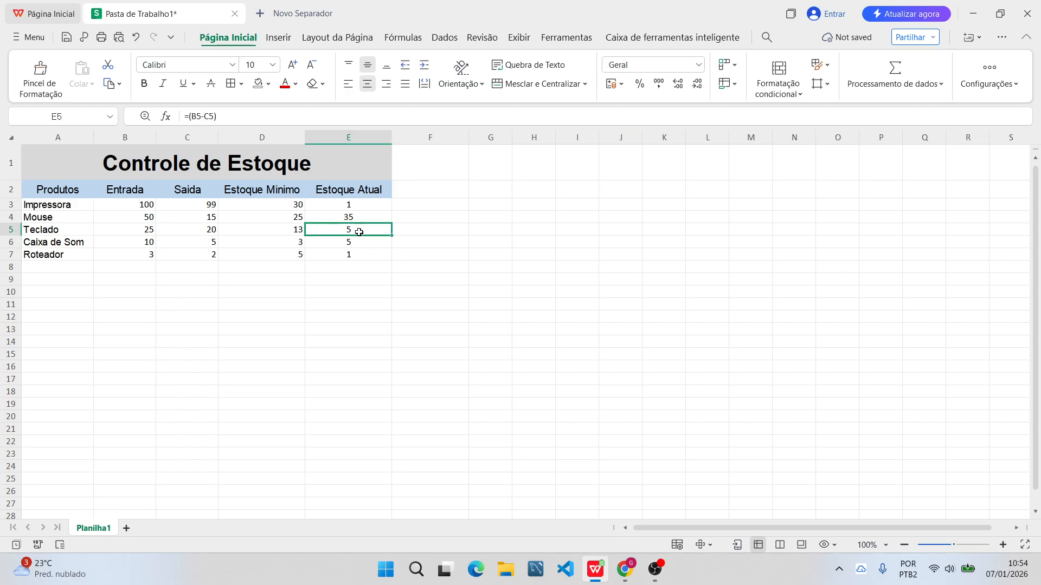
Check the Caixa de Som's stock formula in E6 and set its "Saida" quantity in C6 to 8.
click(145, 246)
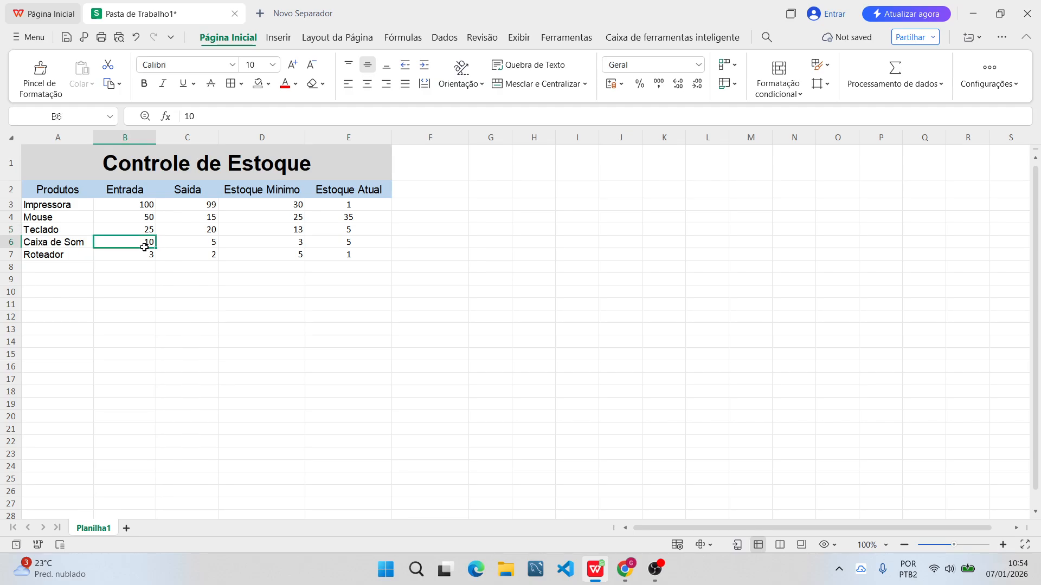
click(188, 246)
click(152, 253)
click(204, 241)
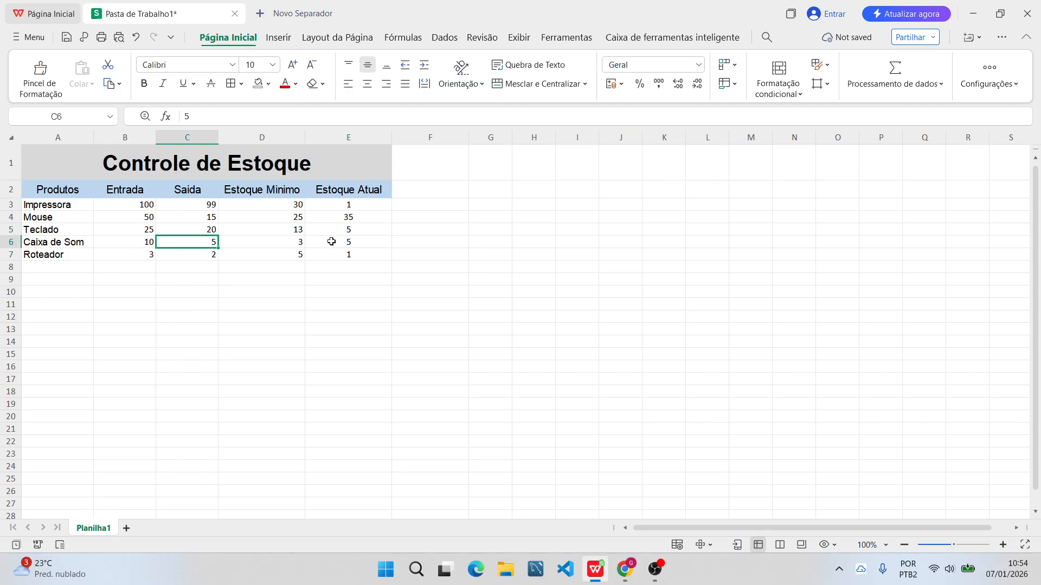
click(360, 242)
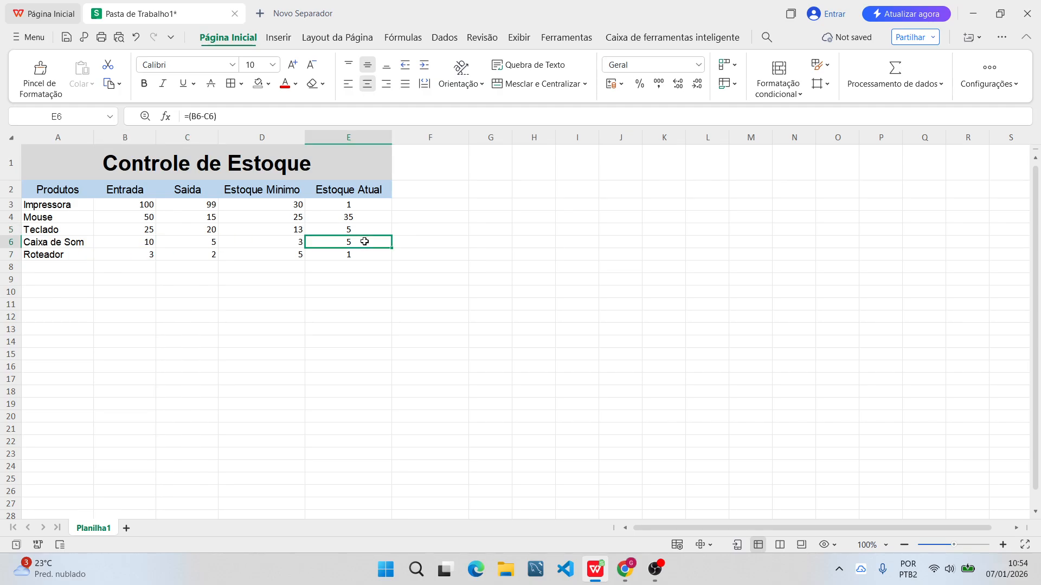
click(201, 246)
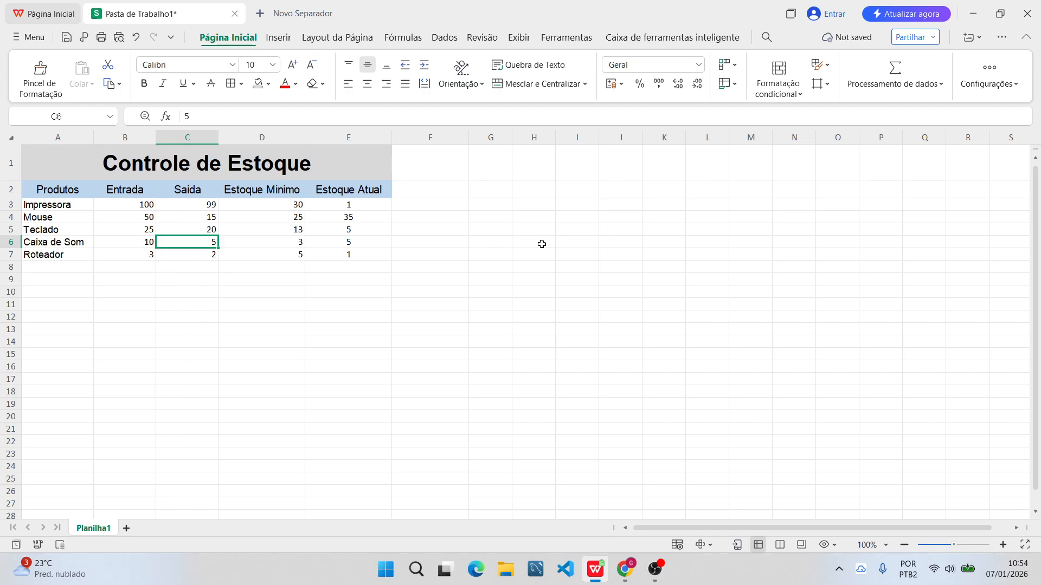
text(7)
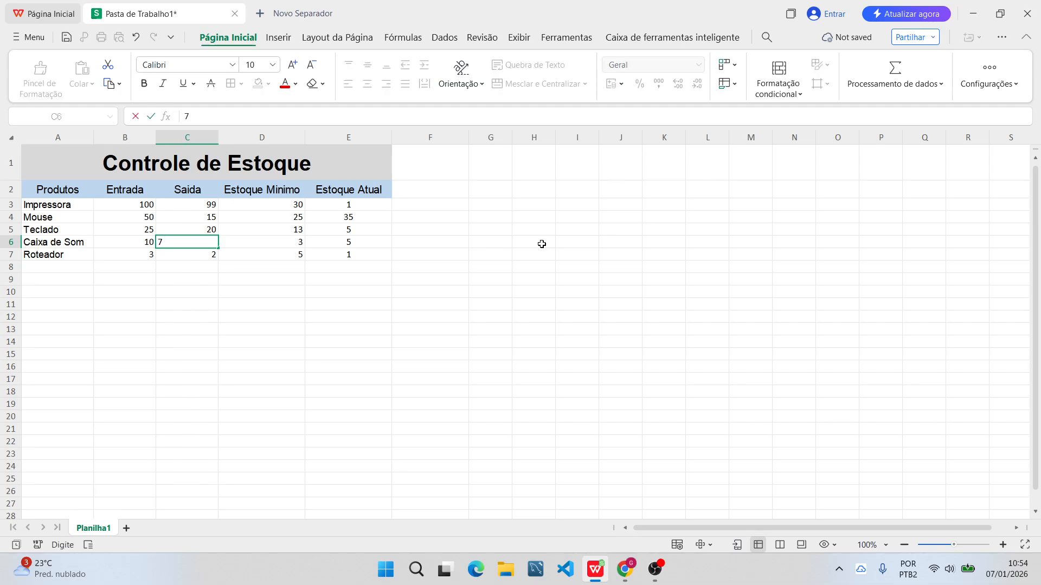
key(BackSpace)
text(8)
key(Return)
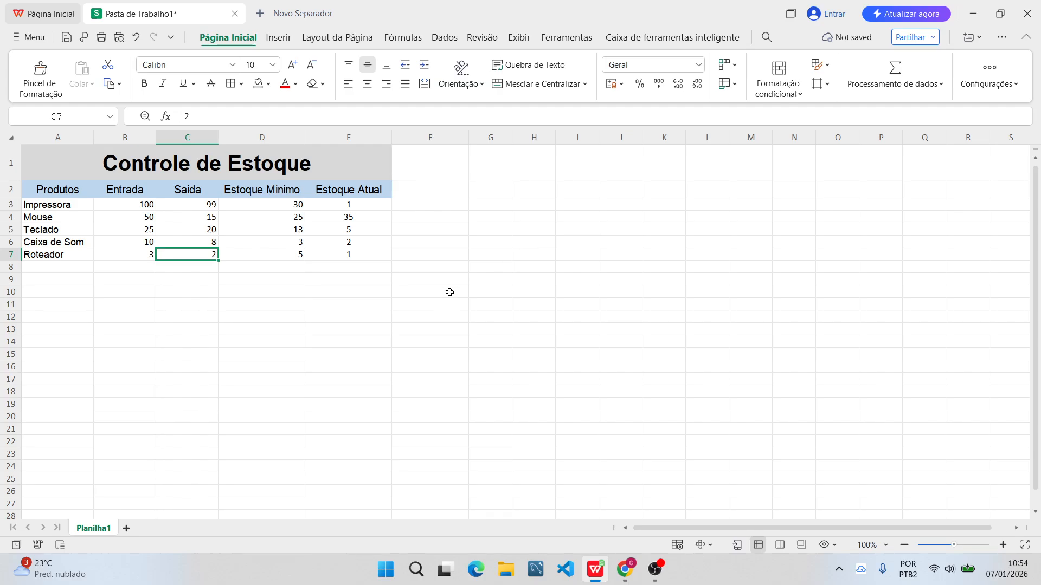
Check the Roteador's stock formula in E7 and set its "Saida" quantity in C7 to 3.
click(180, 292)
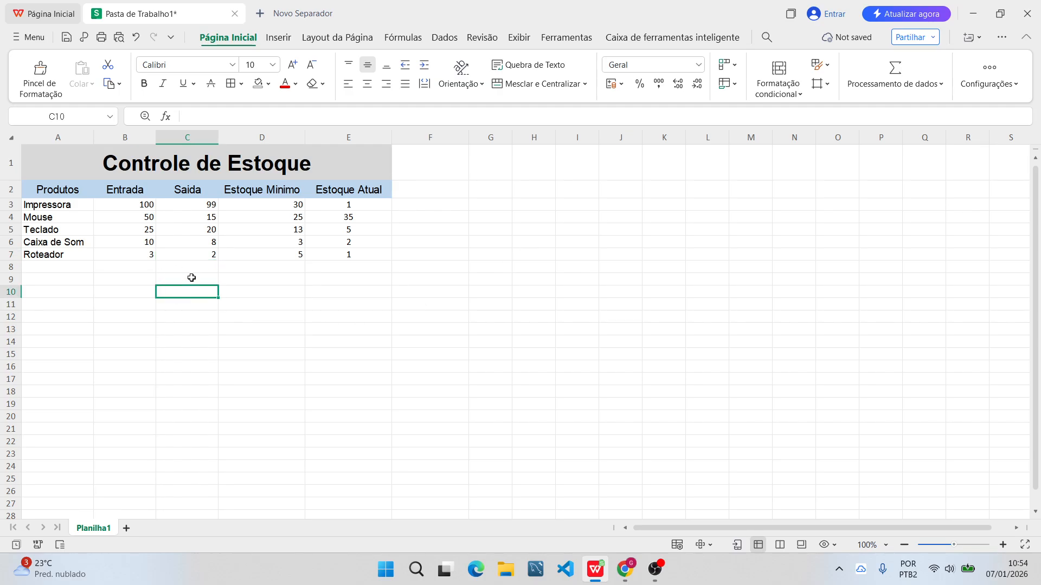
click(207, 255)
click(371, 256)
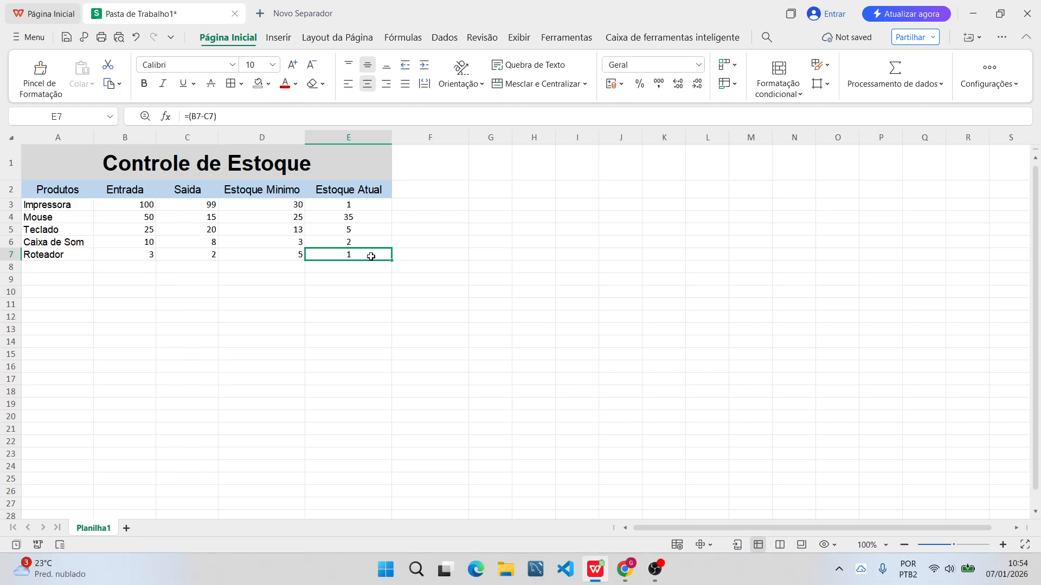
click(213, 256)
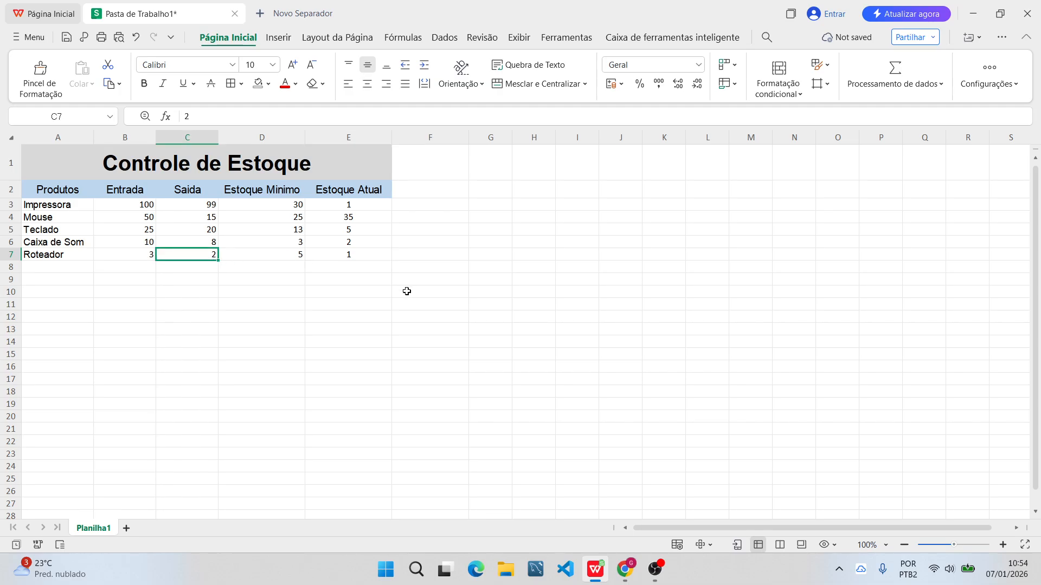
text(3)
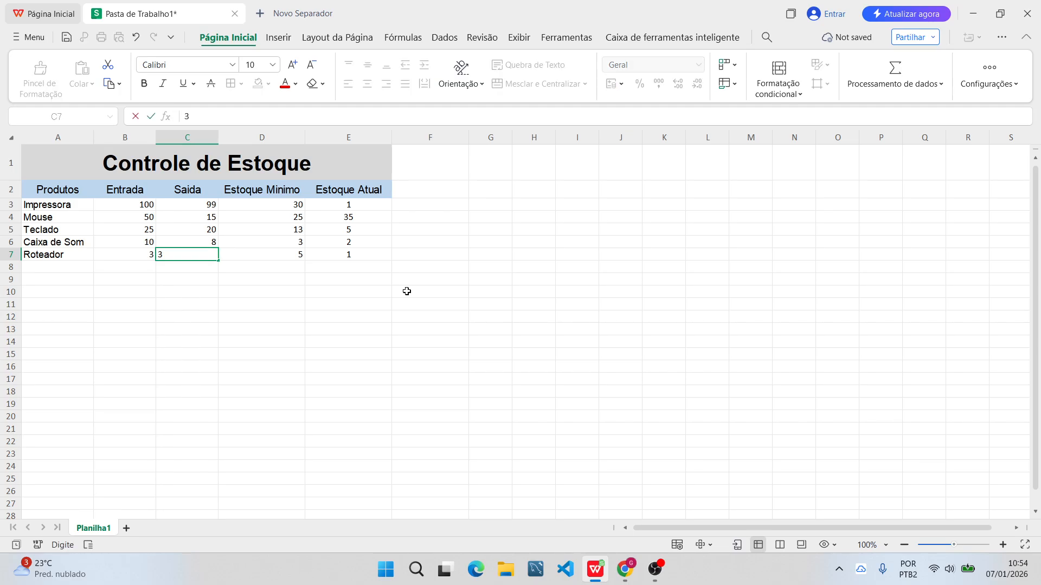
key(Return)
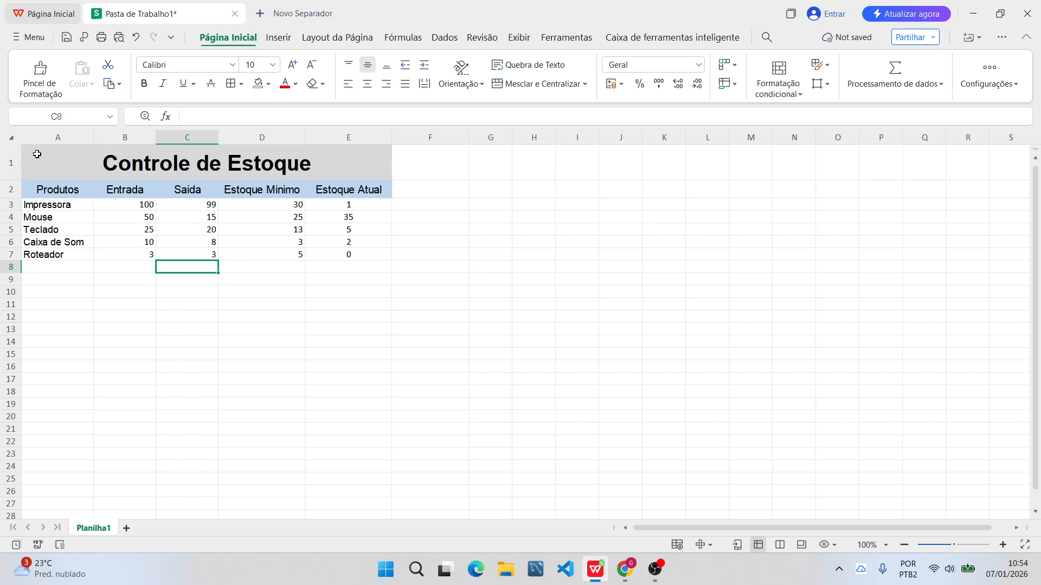
click(350, 304)
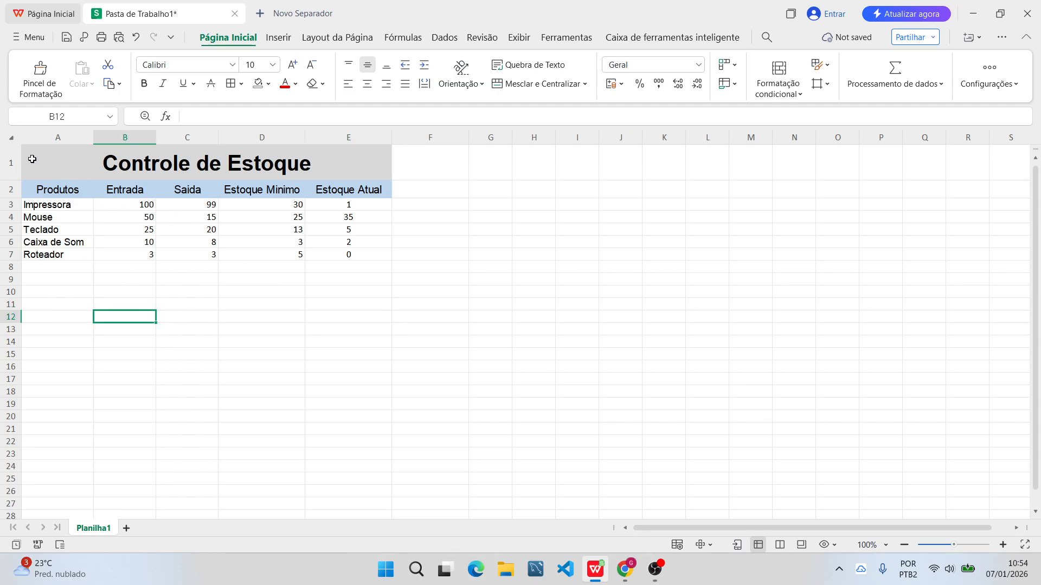
Apply all borders ("Todas as Bordas") to the whole stock table, A1:E7, including the title and headers.
drag(32, 159, 133, 204)
click(153, 345)
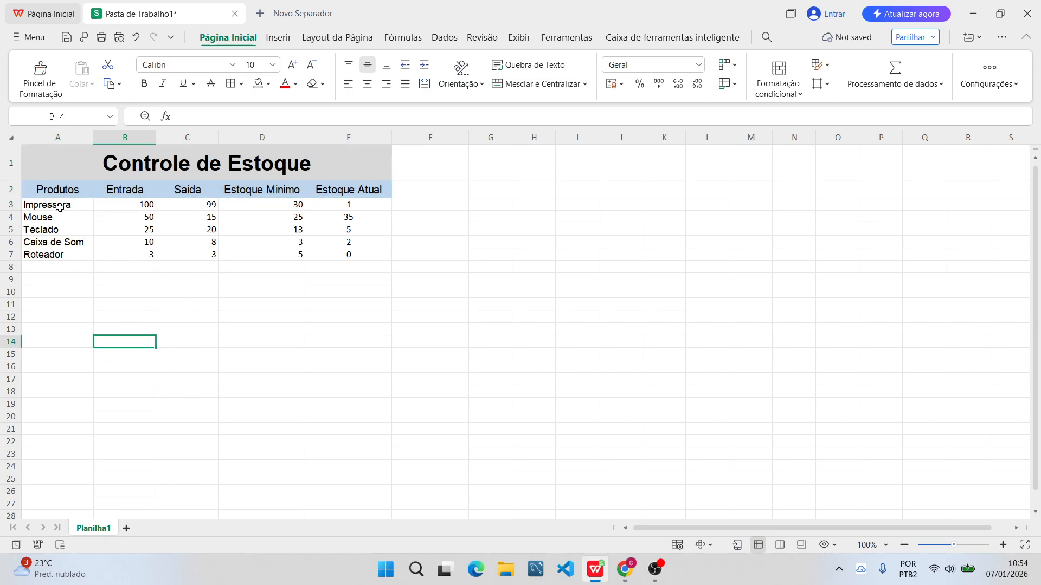
click(63, 165)
drag(63, 166, 351, 255)
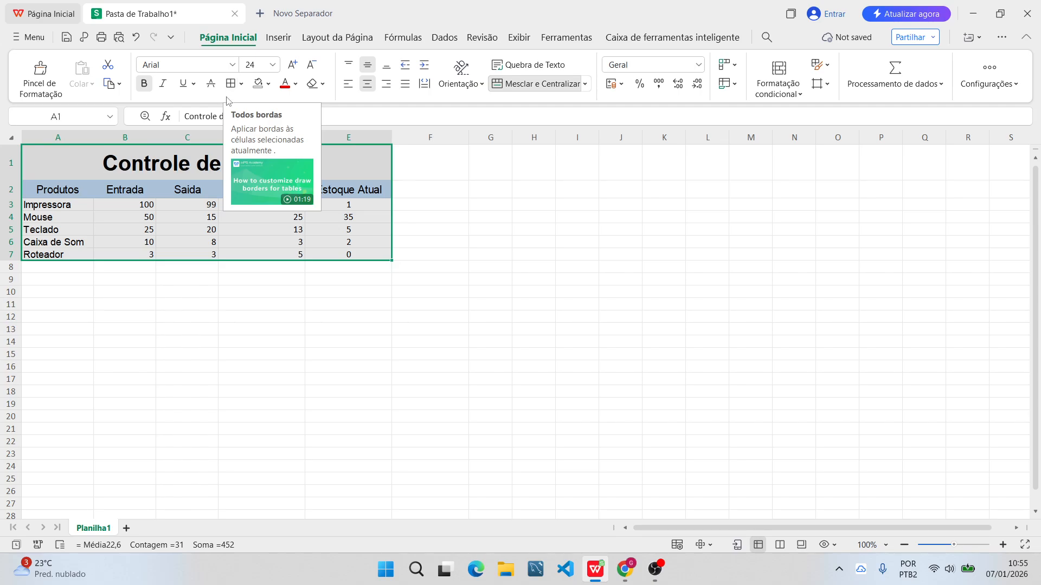
click(242, 84)
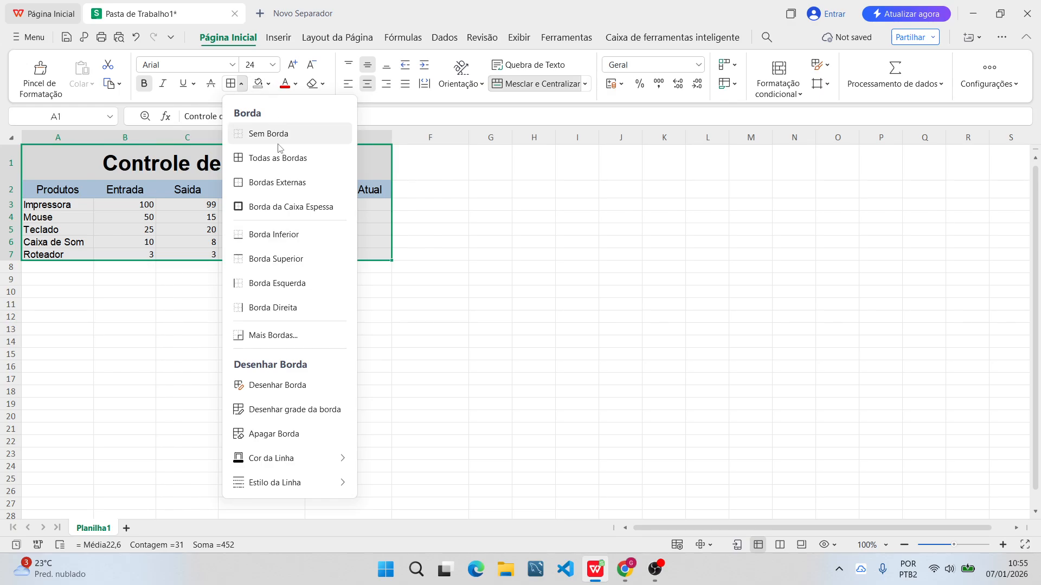
click(291, 158)
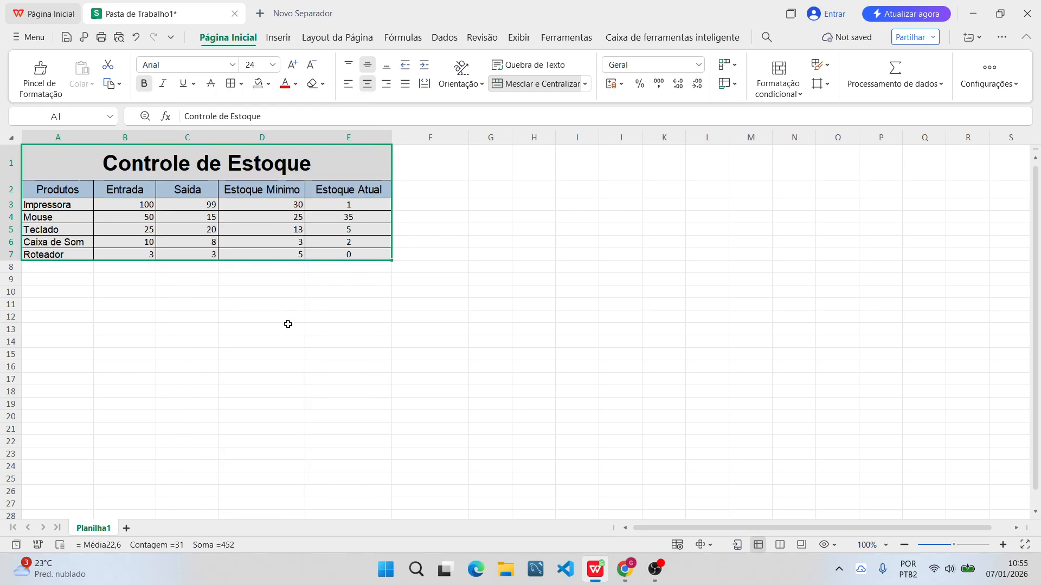
click(144, 300)
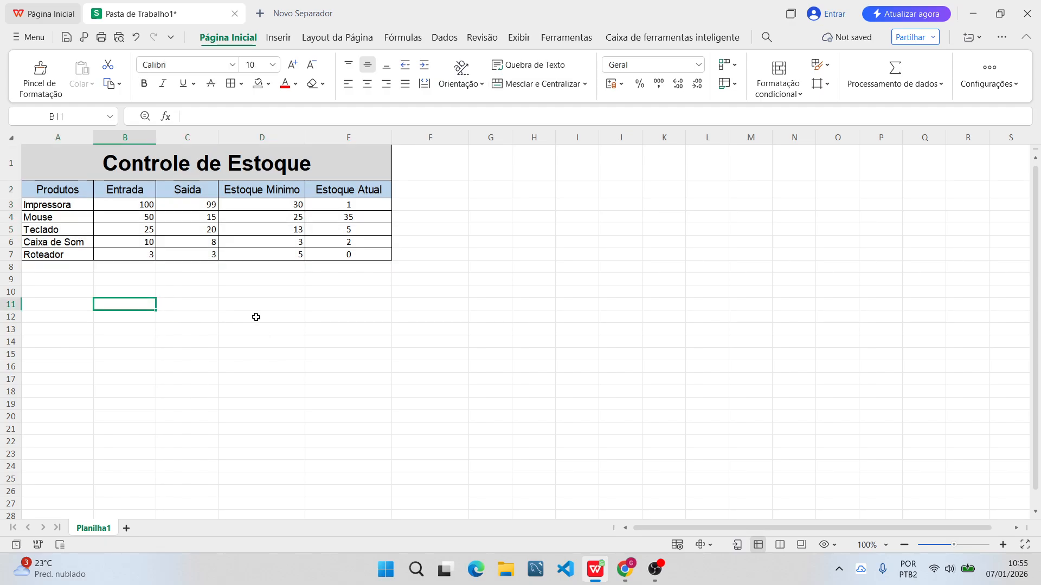
click(463, 283)
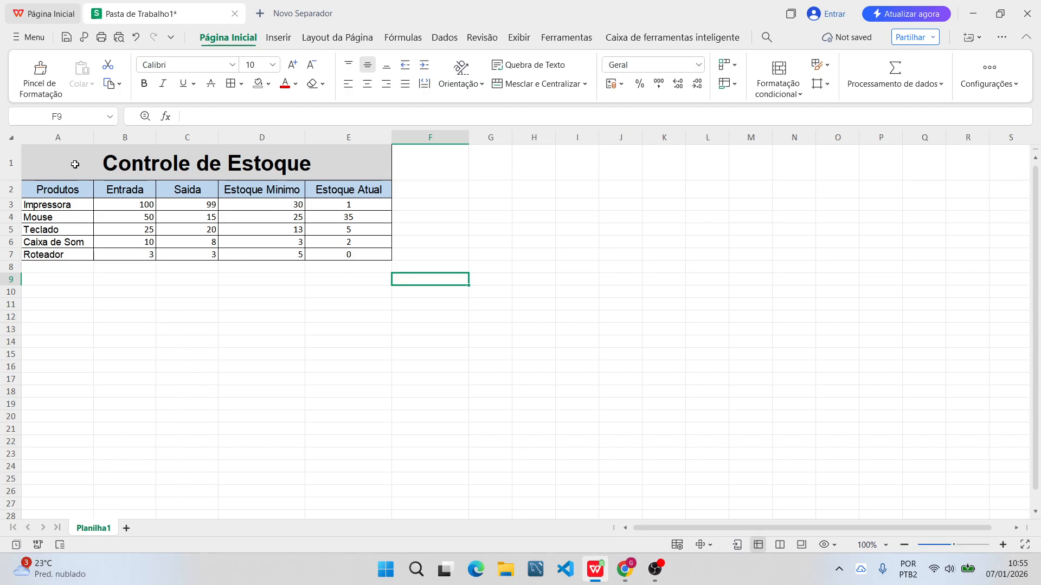
click(547, 205)
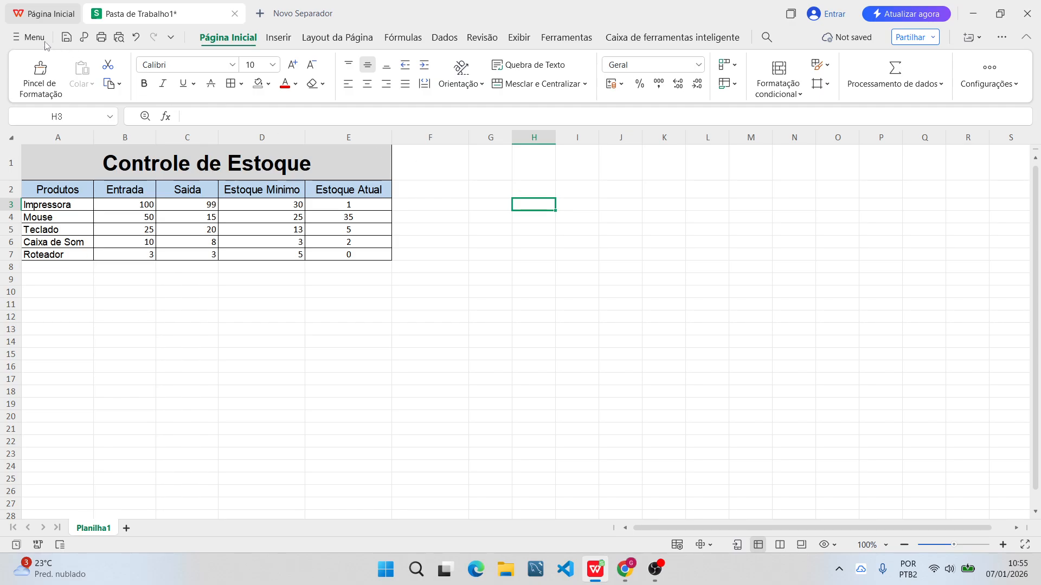
Start saving the workbook under a new name and browse to the "Aulas Info" folder on this PC's Desktop.
click(30, 37)
click(64, 160)
click(271, 265)
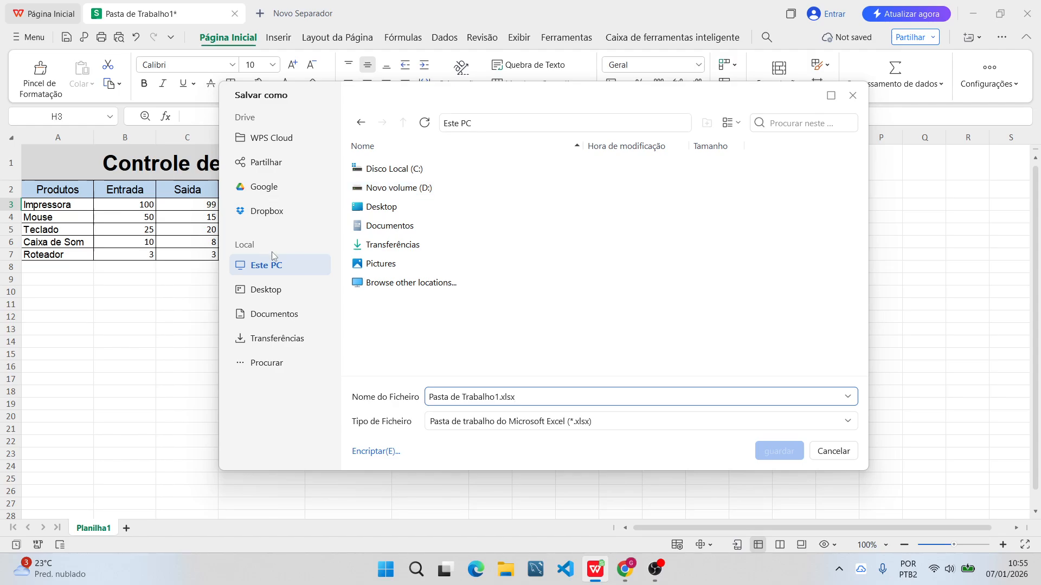
double_click(400, 207)
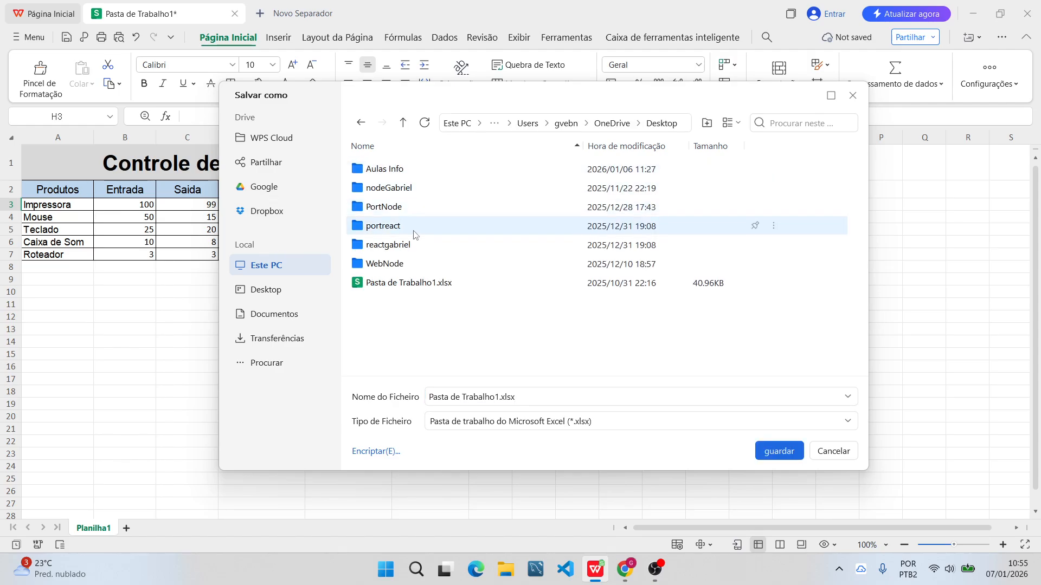
double_click(385, 171)
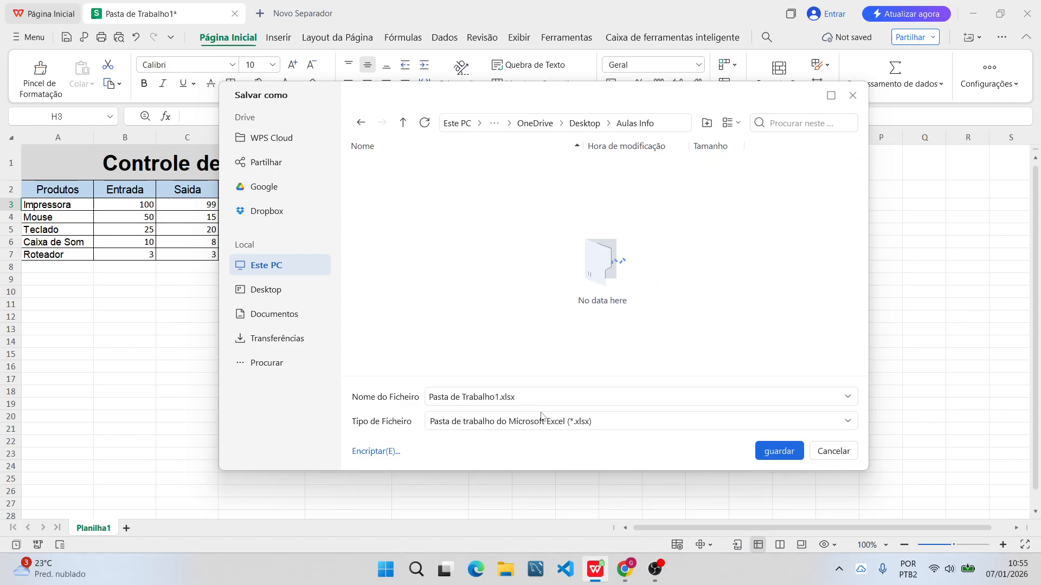
click(562, 421)
click(548, 421)
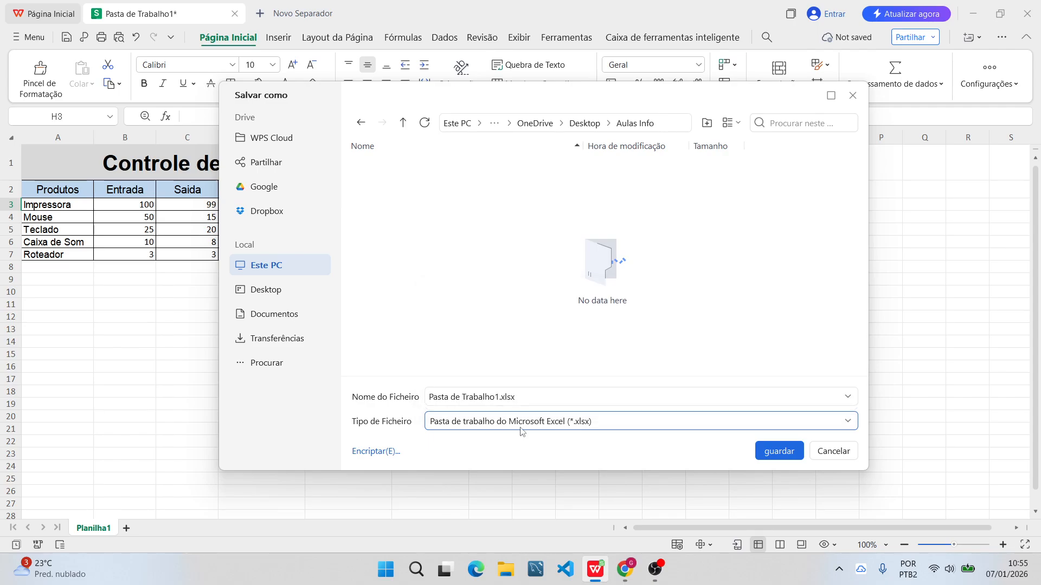
click(502, 399)
drag(522, 397, 388, 394)
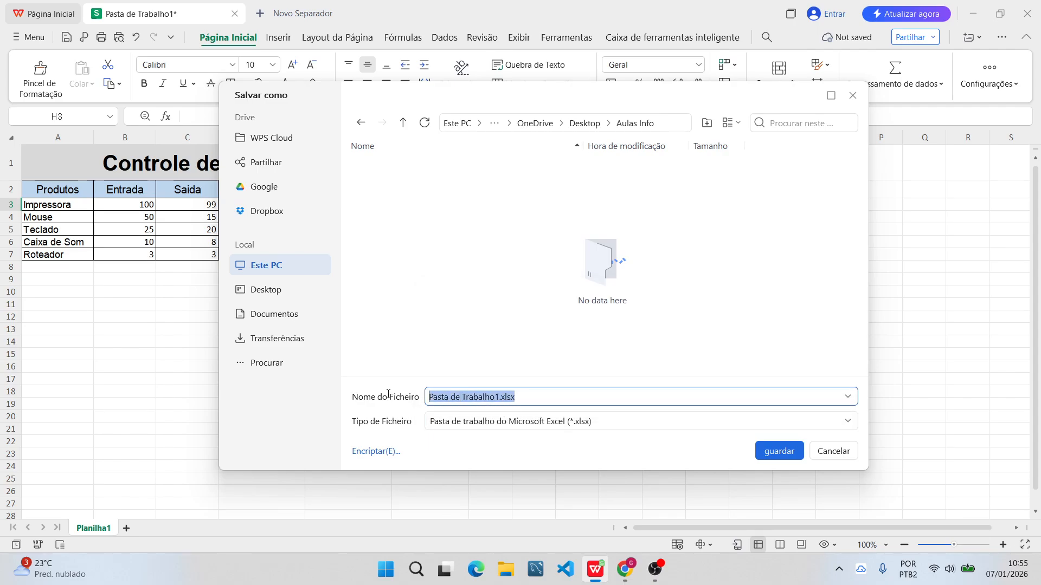
Create a new folder named "excel" inside "Aulas Info" and open it as the save location.
click(706, 122)
text(e)
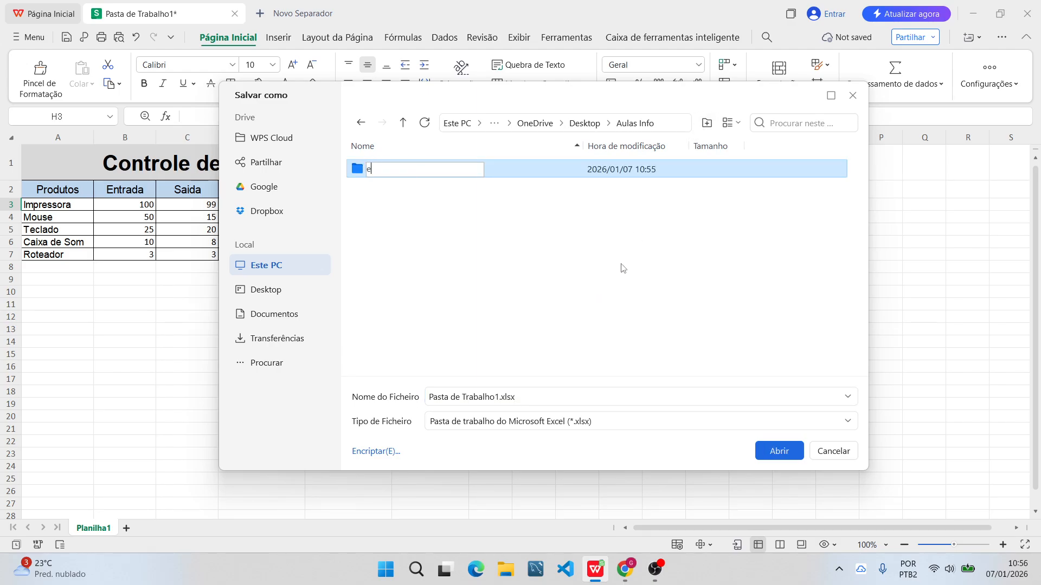
text(xcel)
key(Return)
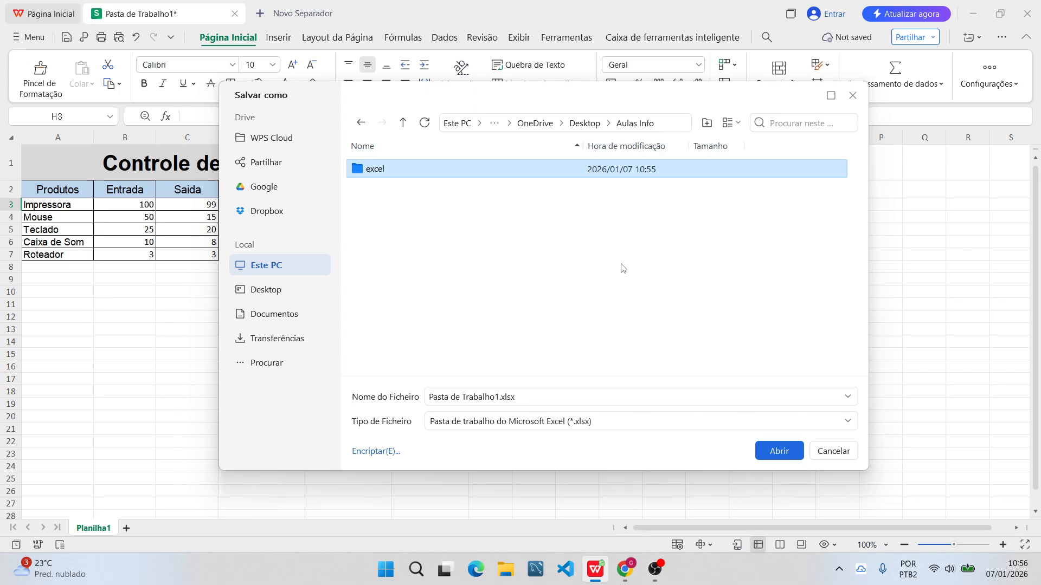
double_click(398, 169)
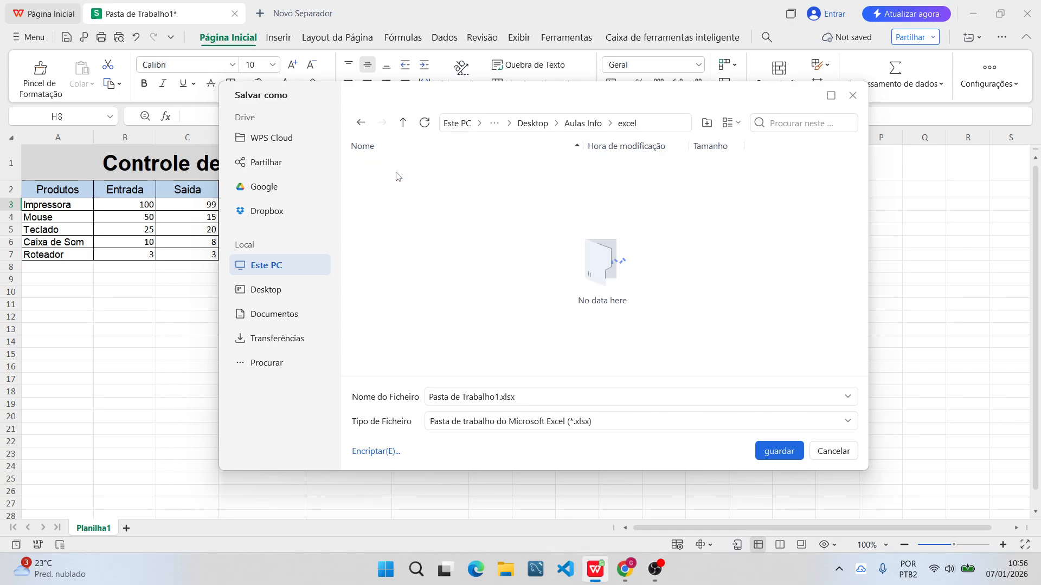
Name the workbook "aula-2-estoque-basico.xlsx" and save it in the "excel" folder.
drag(499, 396, 399, 400)
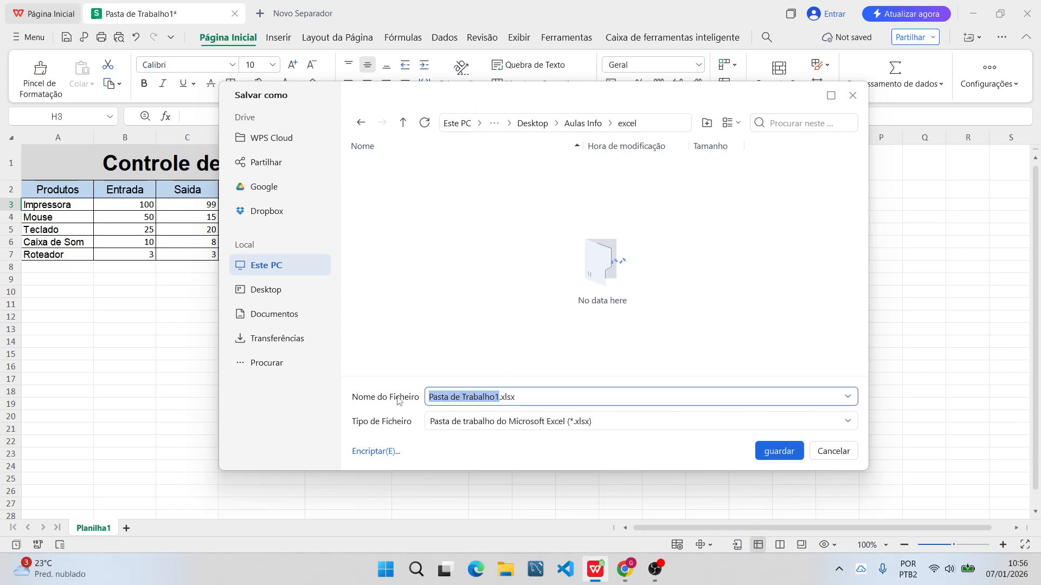
text(aula-2)
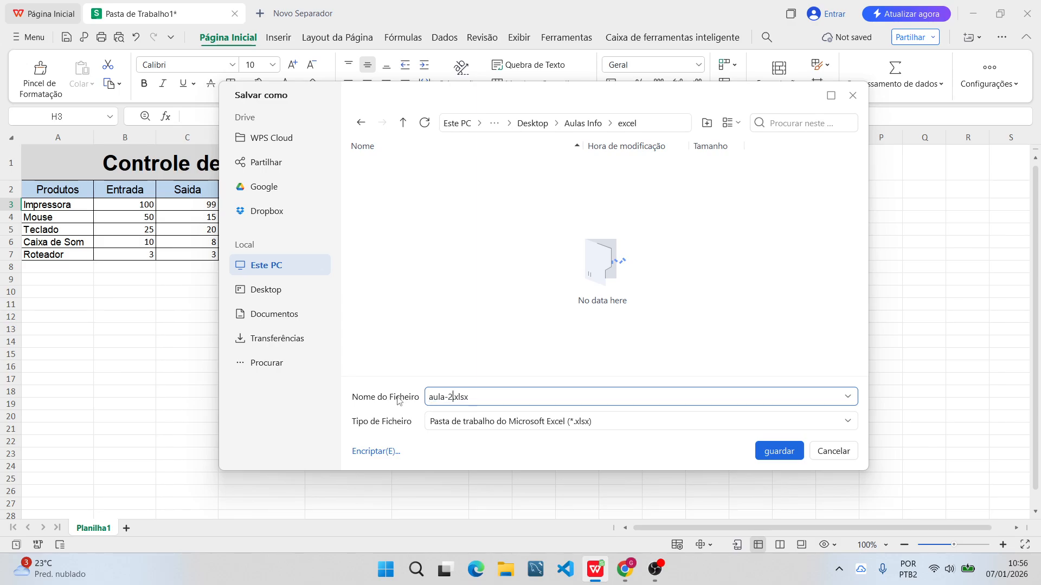
text(-estoque-baisxo)
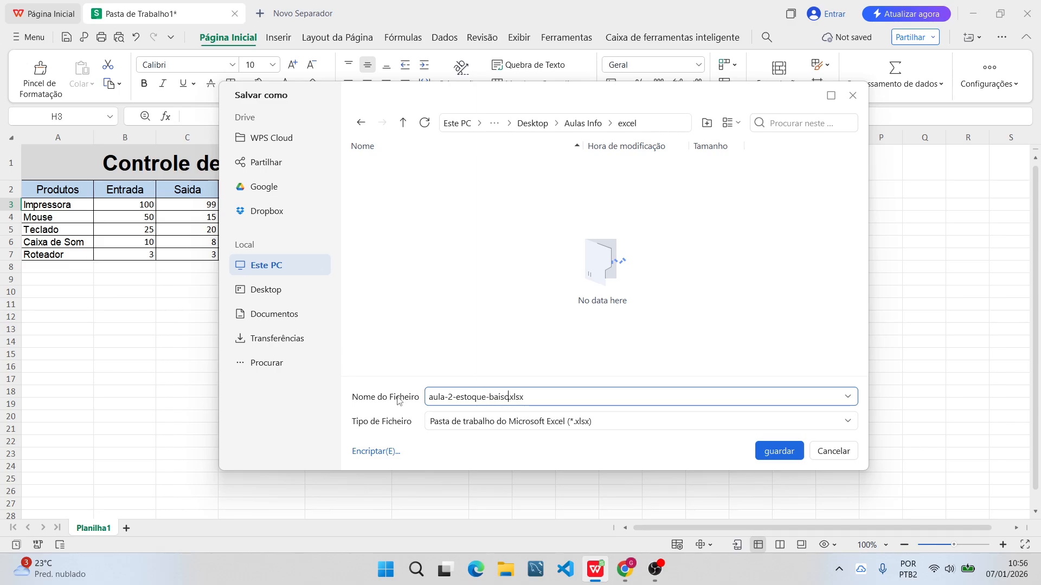
key(BackSpace)
key(BackSpace)
key(BackSpace)
key(BackSpace)
text(dico)
key(BackSpace)
key(BackSpace)
key(BackSpace)
text(ico)
click(784, 451)
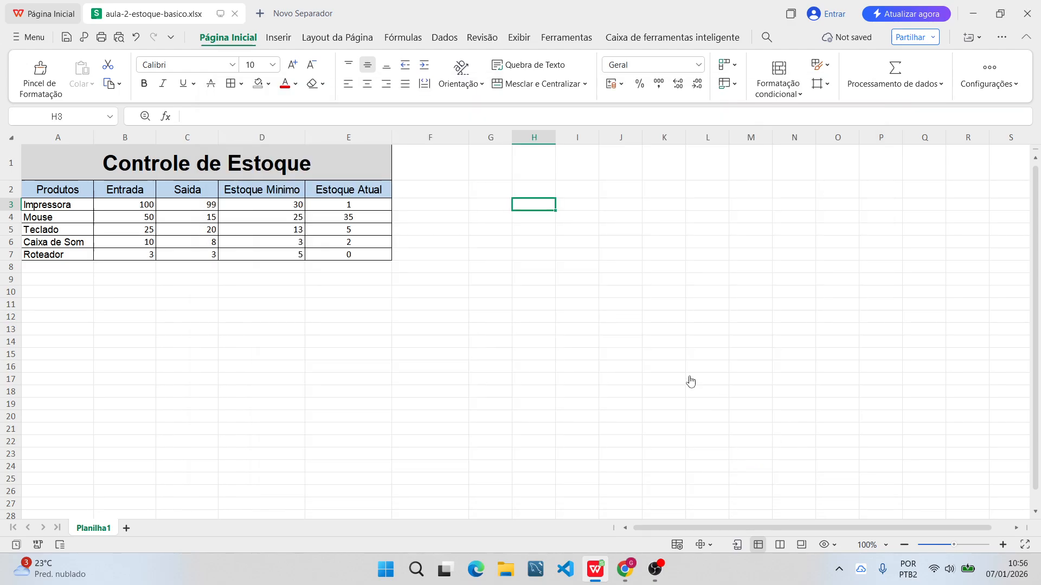
Close the spreadsheet program with the saved stock workbook.
click(519, 282)
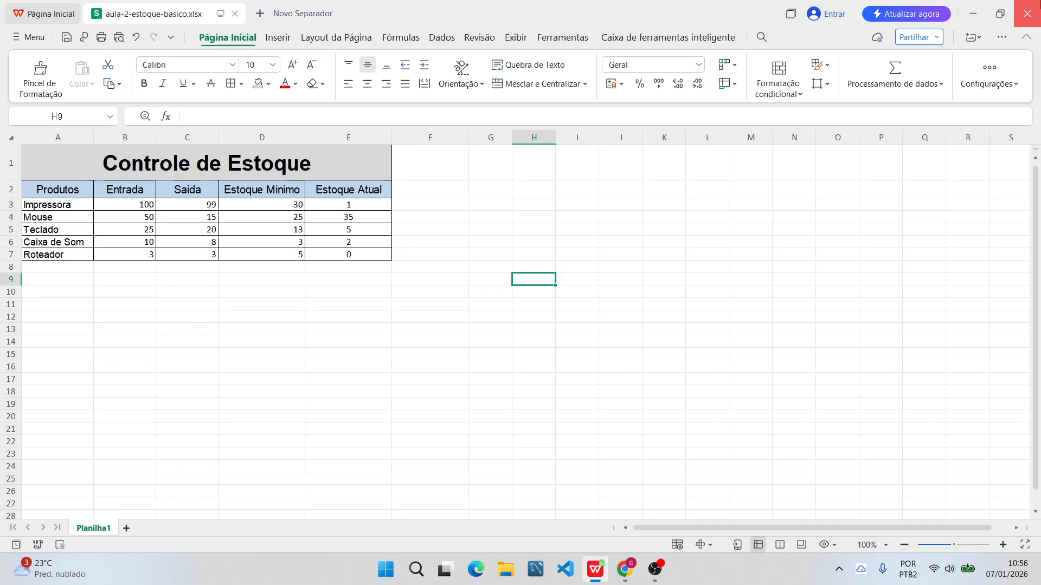
click(1027, 13)
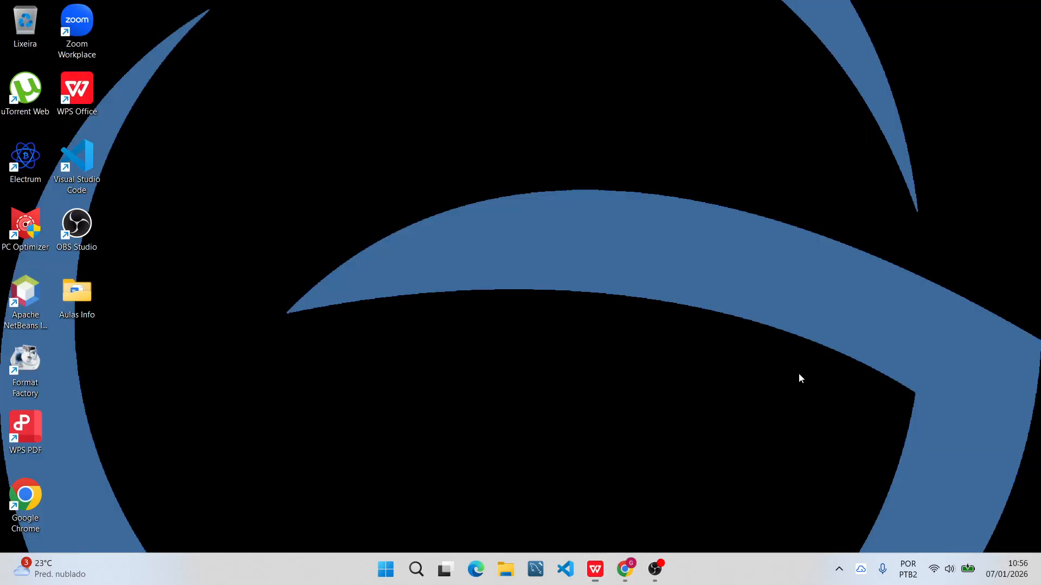
click(654, 569)
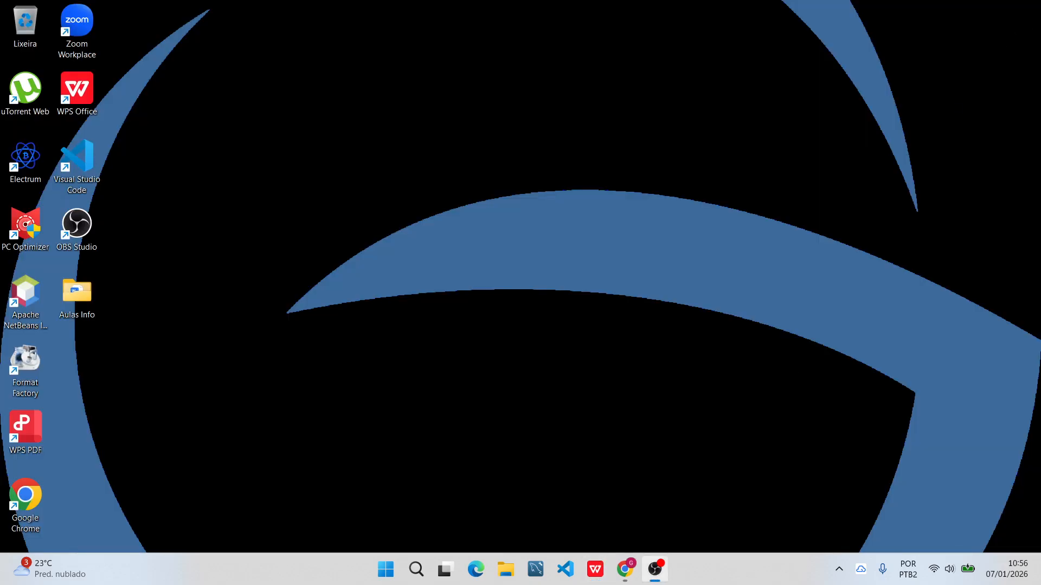